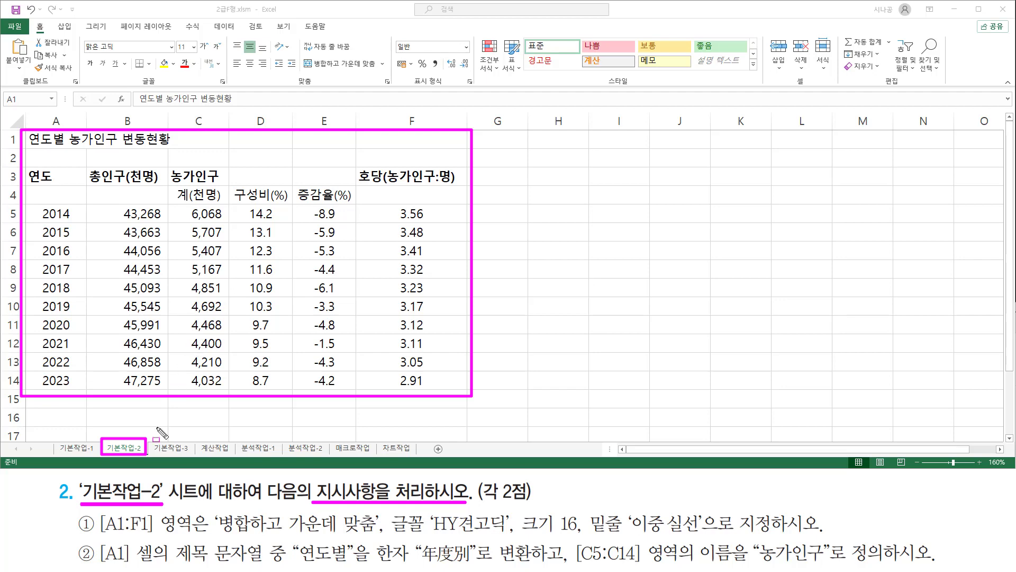
key(Escape)
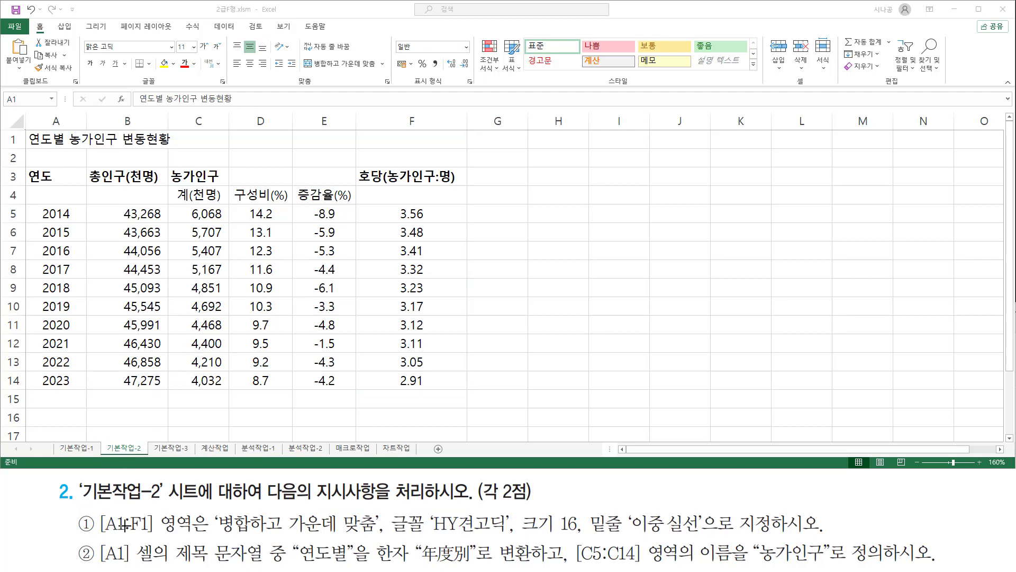
mouse_move(96, 509)
mouse_down()
mouse_move(130, 536)
mouse_move(207, 537)
mouse_up()
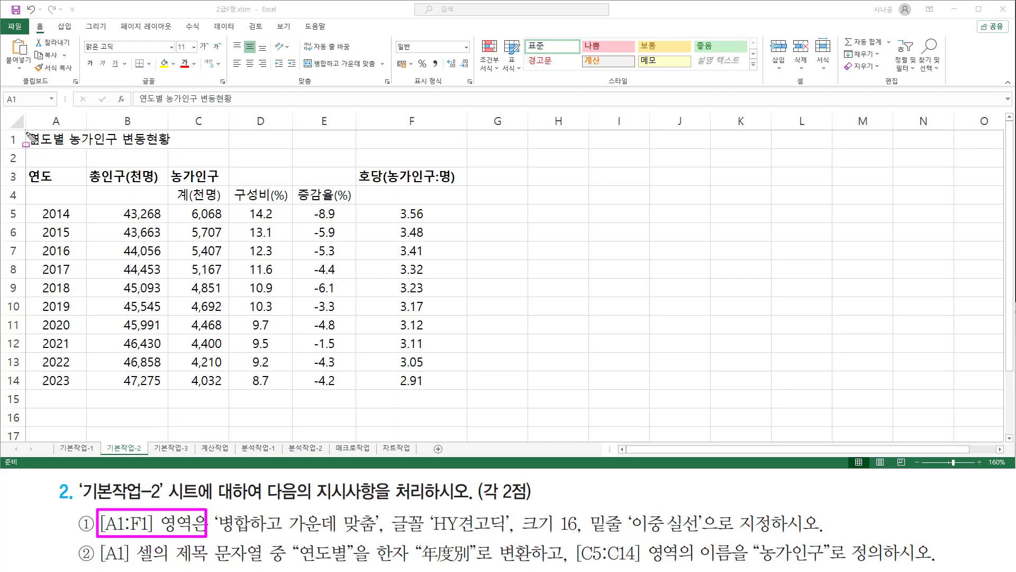
drag(27, 133, 466, 149)
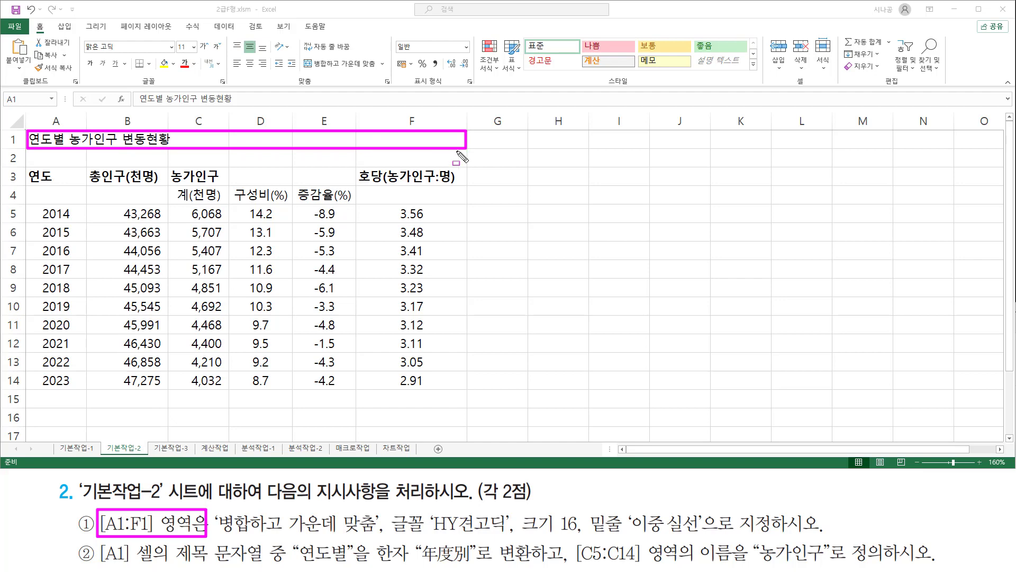
drag(220, 535, 378, 531)
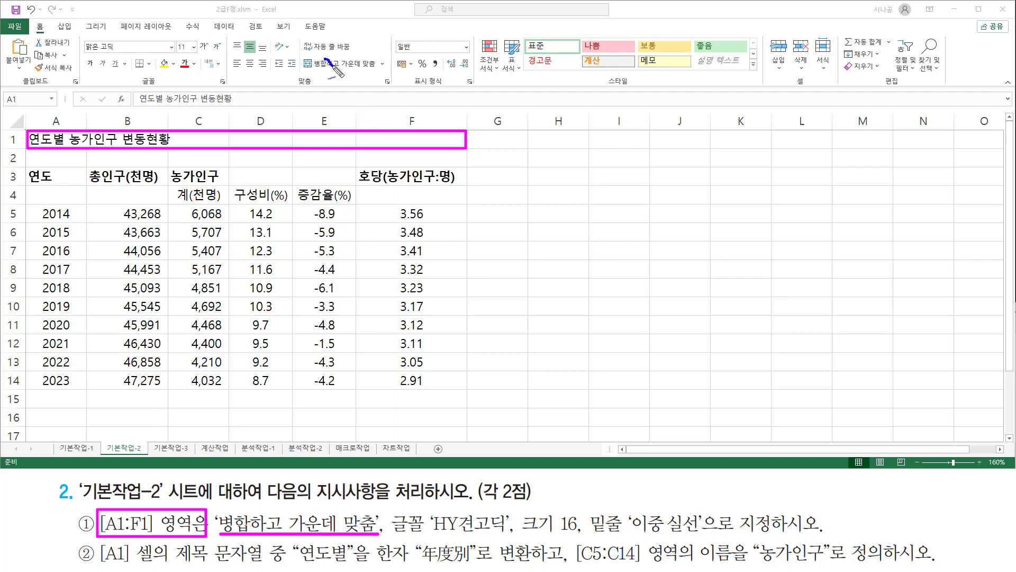
drag(325, 58, 348, 46)
mouse_move(387, 510)
mouse_down()
mouse_move(396, 526)
mouse_move(704, 536)
mouse_up()
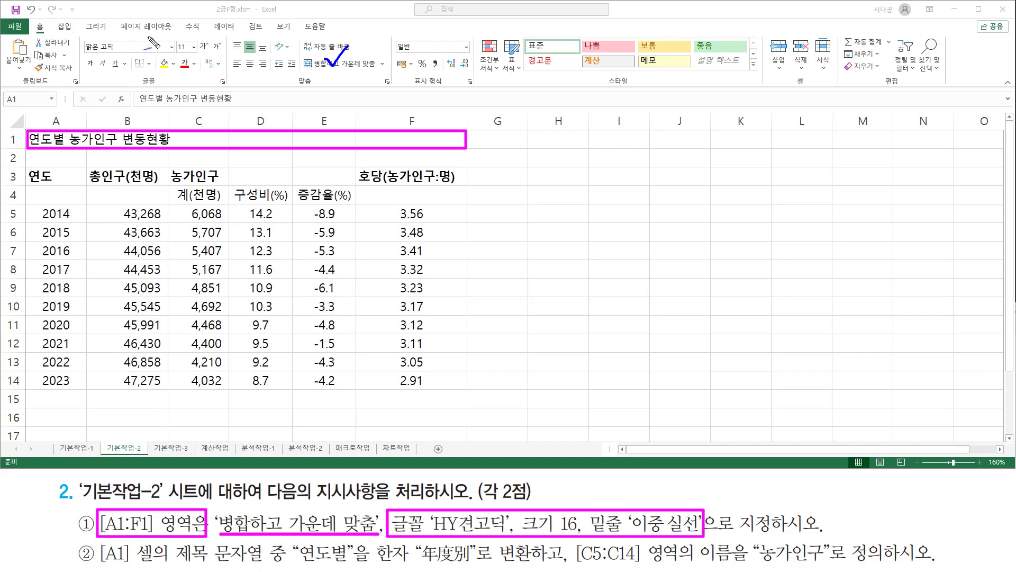
mouse_move(123, 41)
mouse_down()
mouse_move(129, 50)
mouse_move(140, 33)
mouse_move(194, 48)
mouse_move(202, 31)
mouse_up()
drag(113, 58, 122, 52)
key(Escape)
Merge and center the title across cells A1:F1.
click(53, 140)
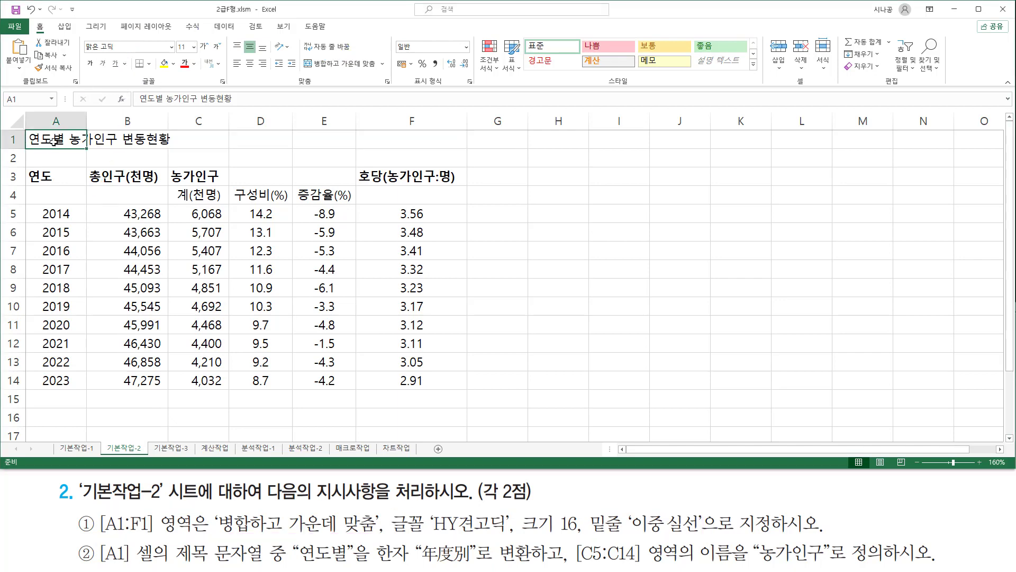
drag(39, 138, 392, 139)
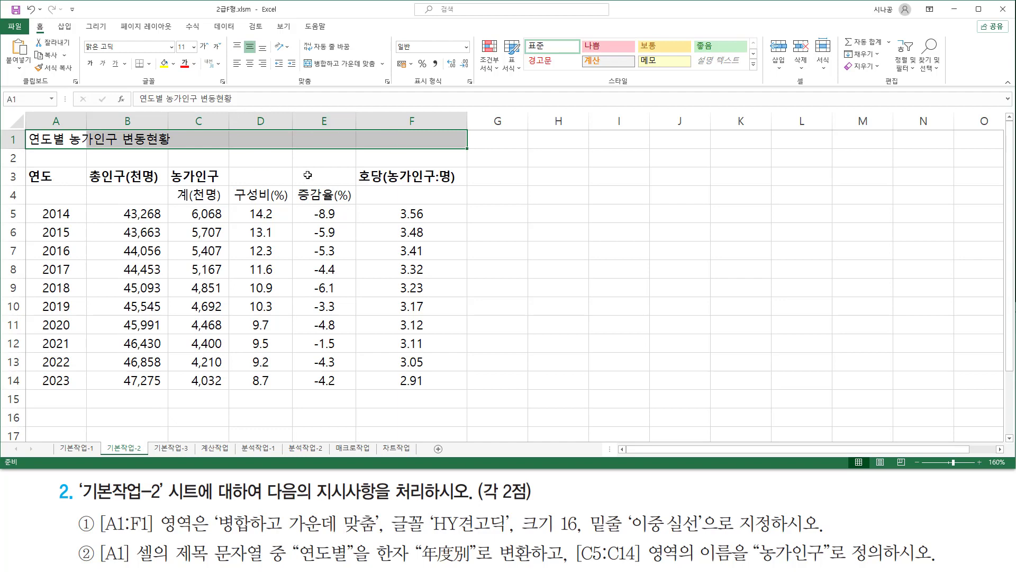
drag(301, 53, 381, 73)
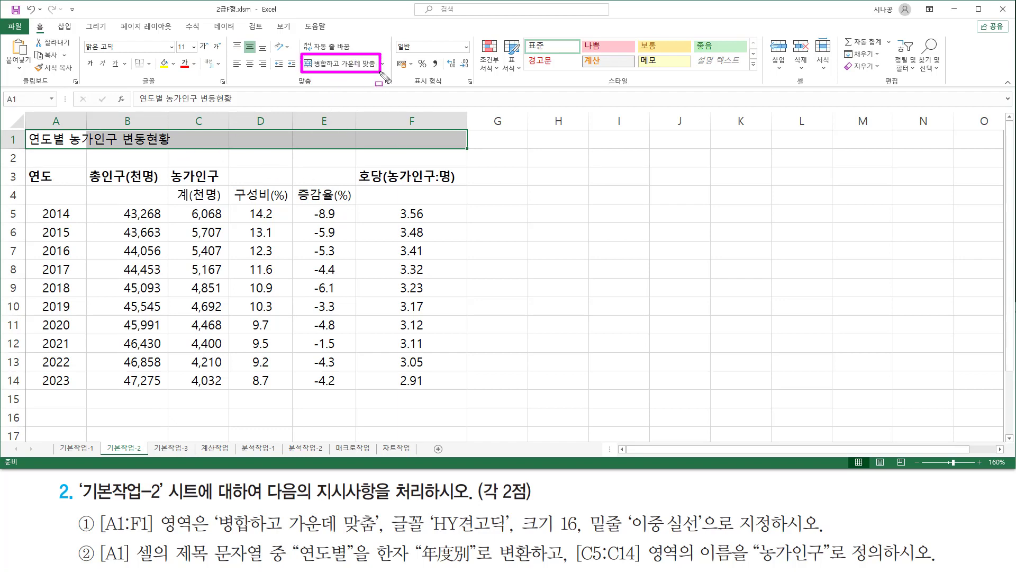
click(342, 64)
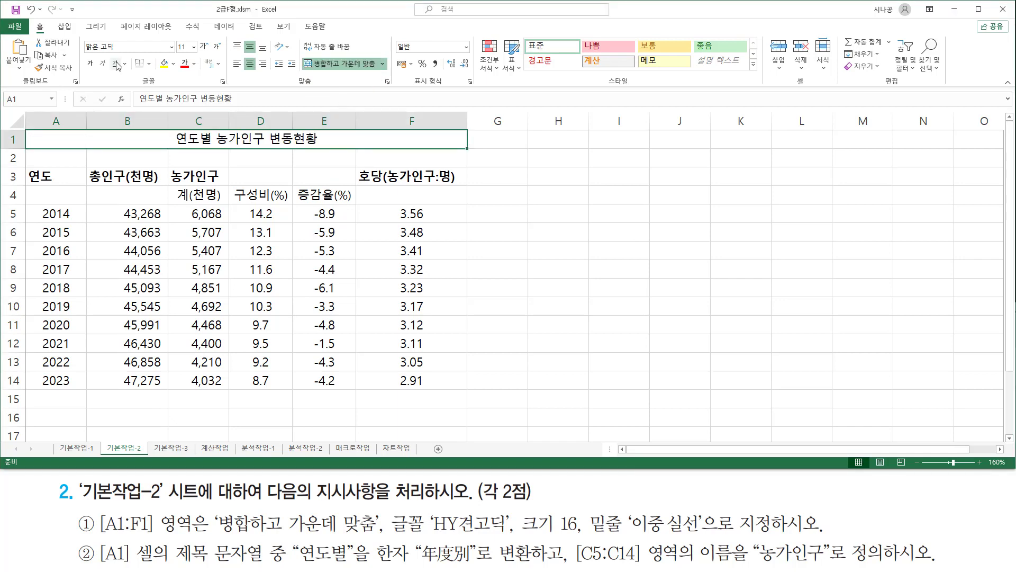
Format the merged title in A1 with the HY견고딕 font at size 16 and a double underline.
click(171, 48)
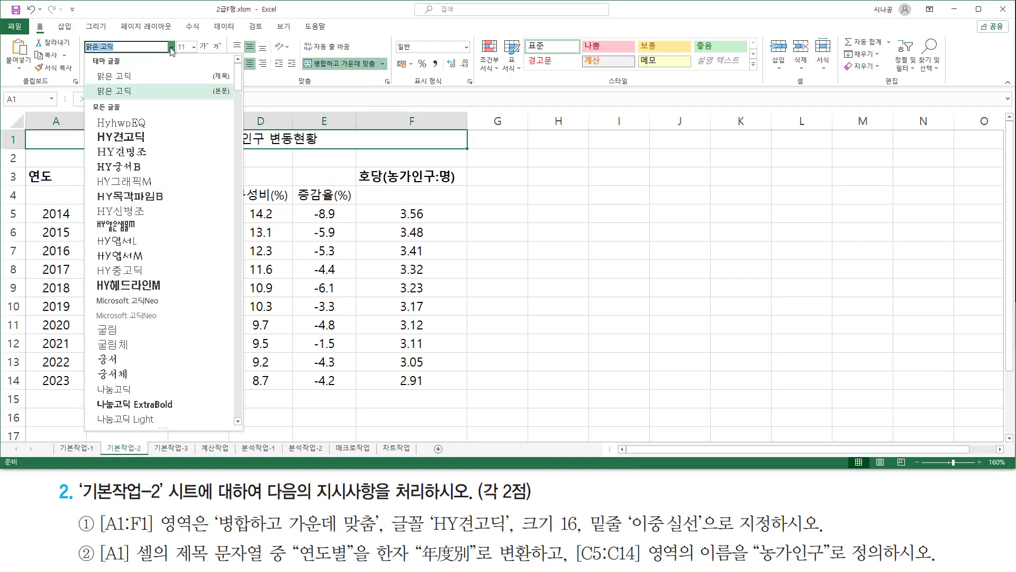
click(160, 137)
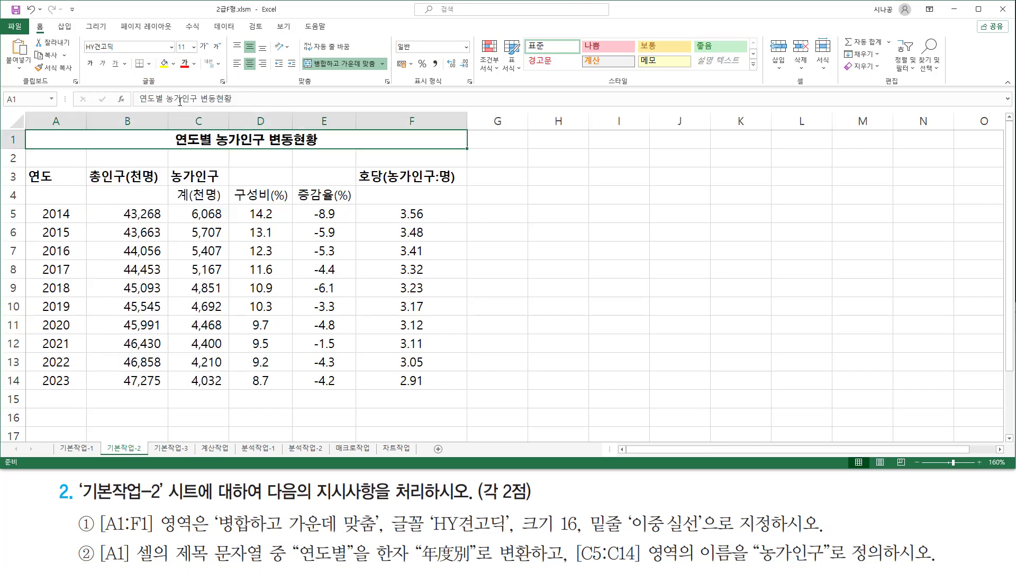
click(195, 47)
click(196, 47)
click(196, 48)
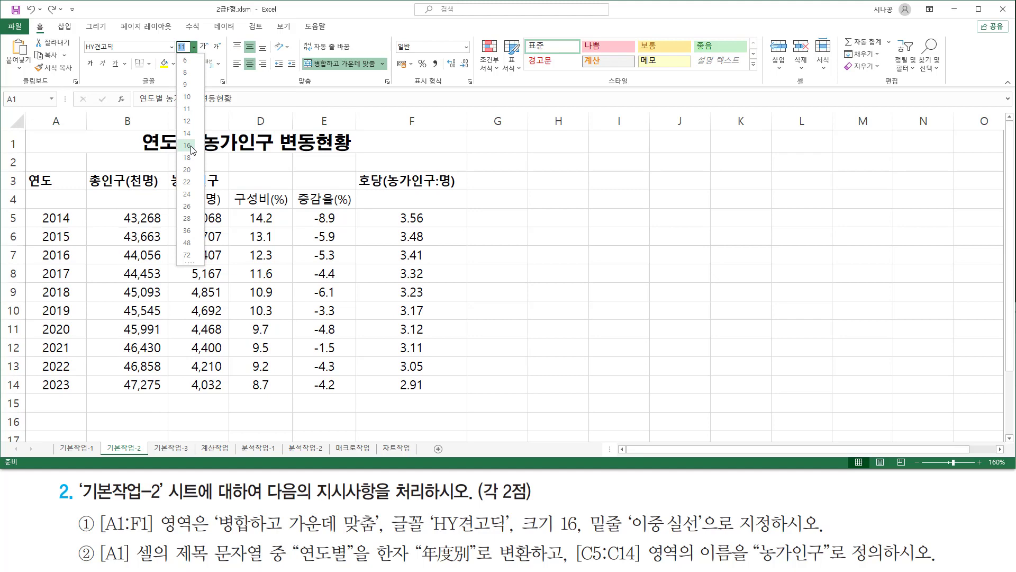
click(187, 145)
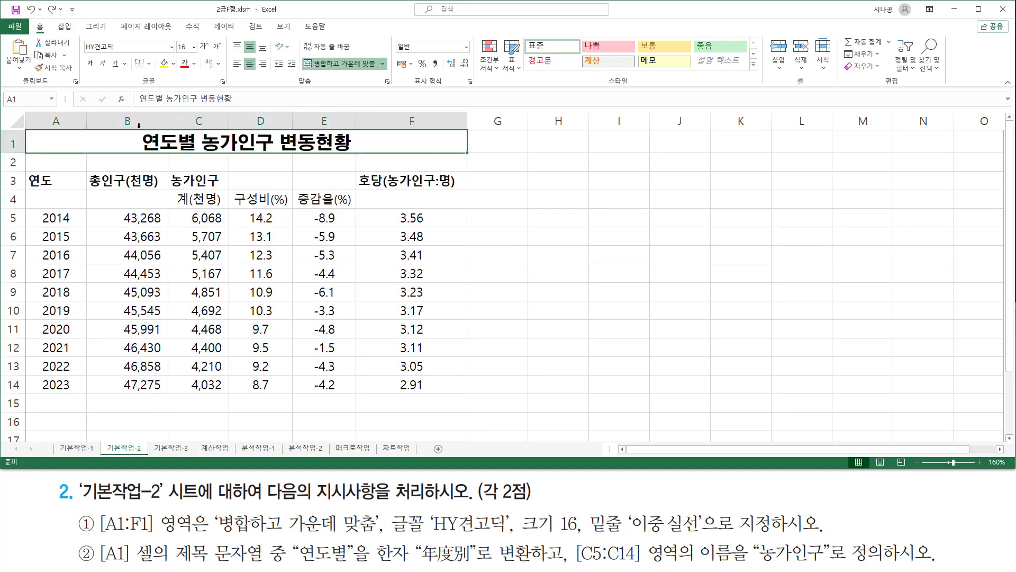
click(125, 63)
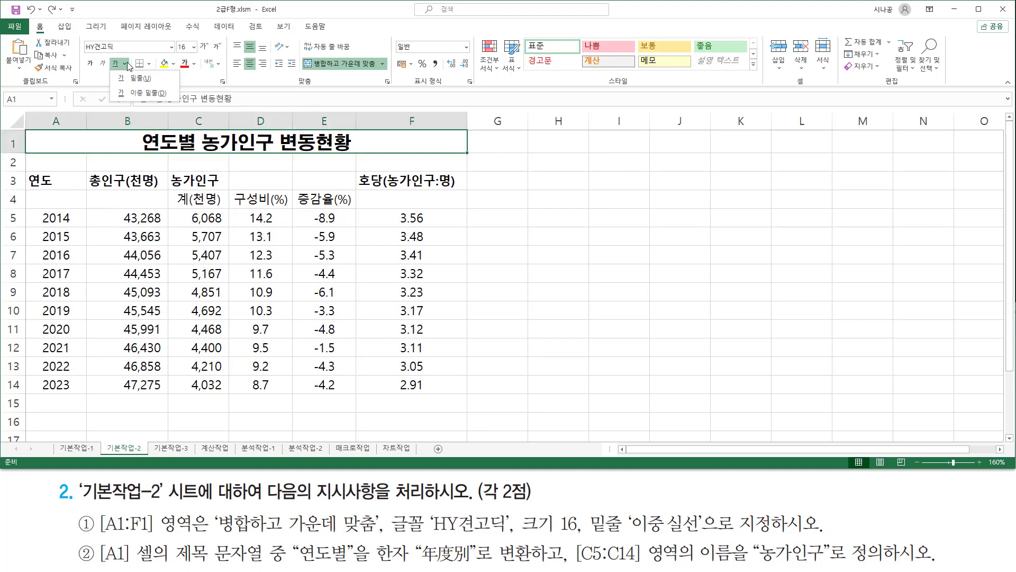
click(134, 93)
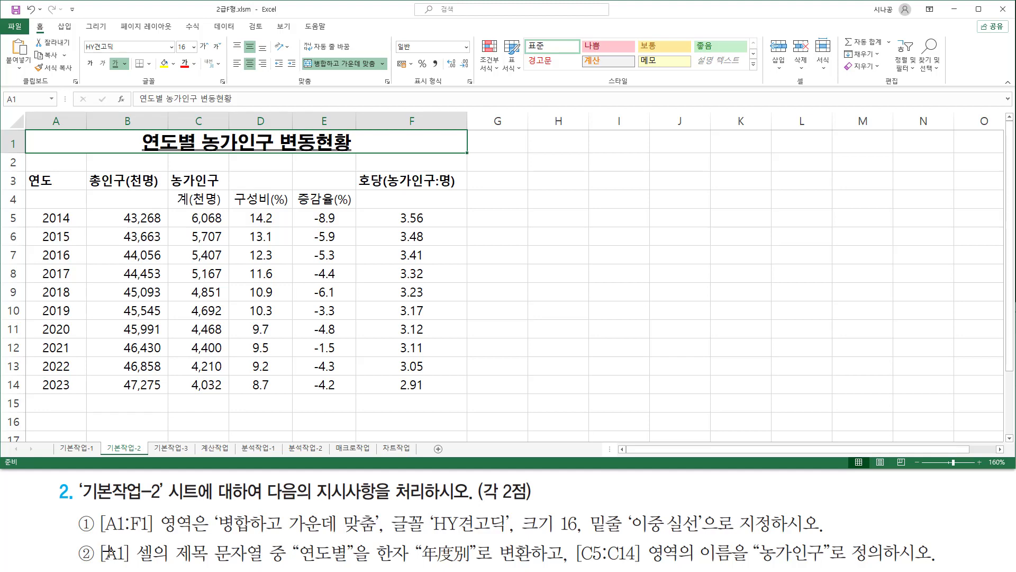
mouse_move(95, 540)
mouse_down()
mouse_move(117, 566)
mouse_move(348, 566)
mouse_up()
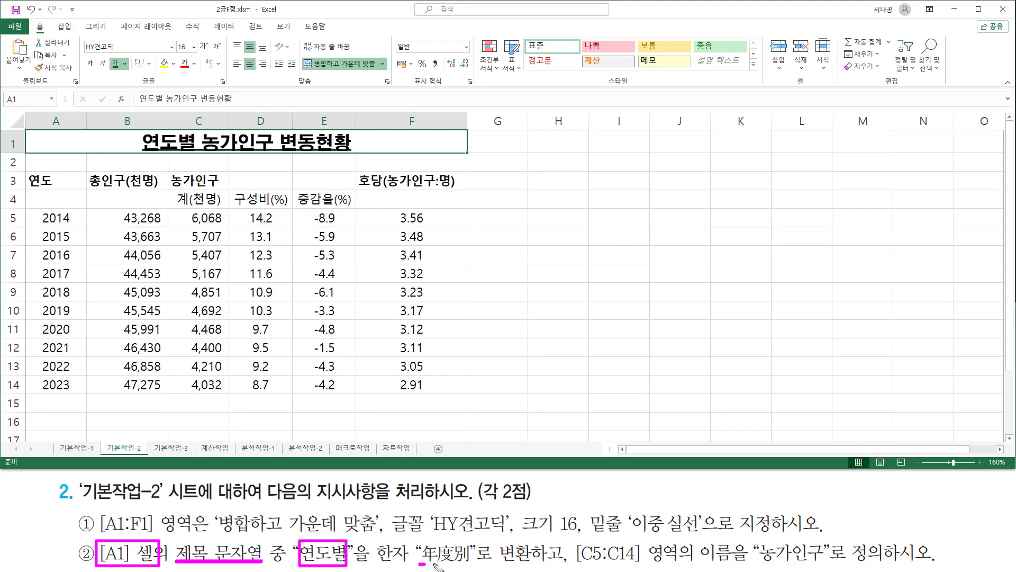
drag(418, 565, 472, 565)
drag(566, 535, 566, 569)
mouse_move(133, 108)
mouse_down()
mouse_move(153, 89)
mouse_move(244, 109)
mouse_up()
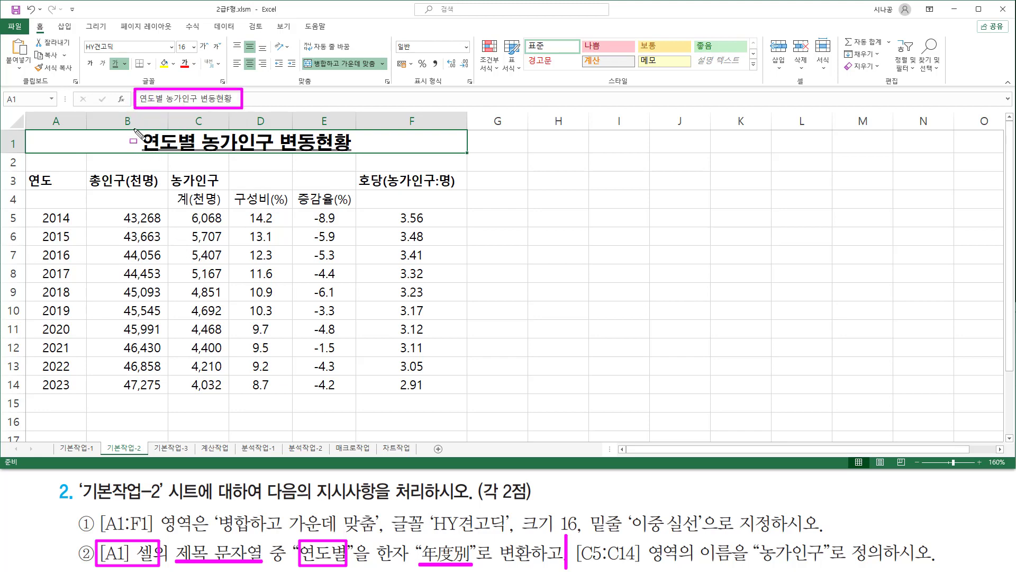
drag(137, 131, 368, 155)
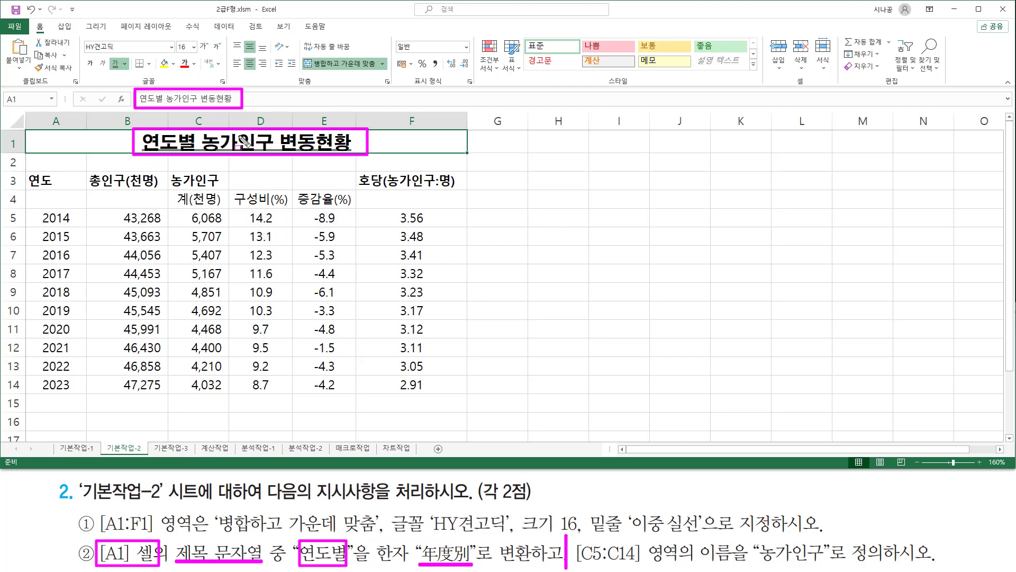
key(Escape)
Convert the word 연도별 in the A1 title to the Hanja 年度別, using the Hanja-only input form.
click(168, 141)
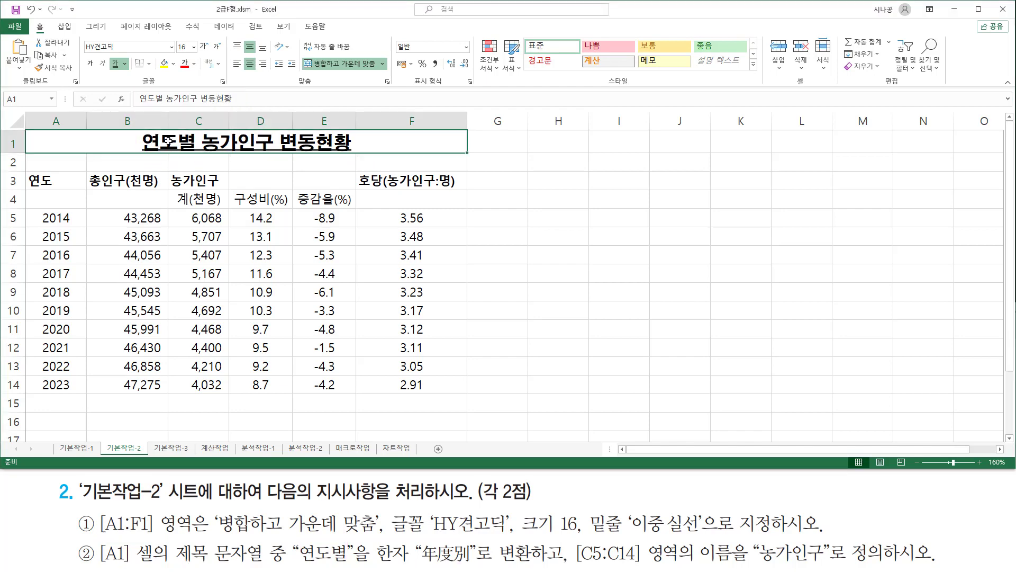
double_click(152, 142)
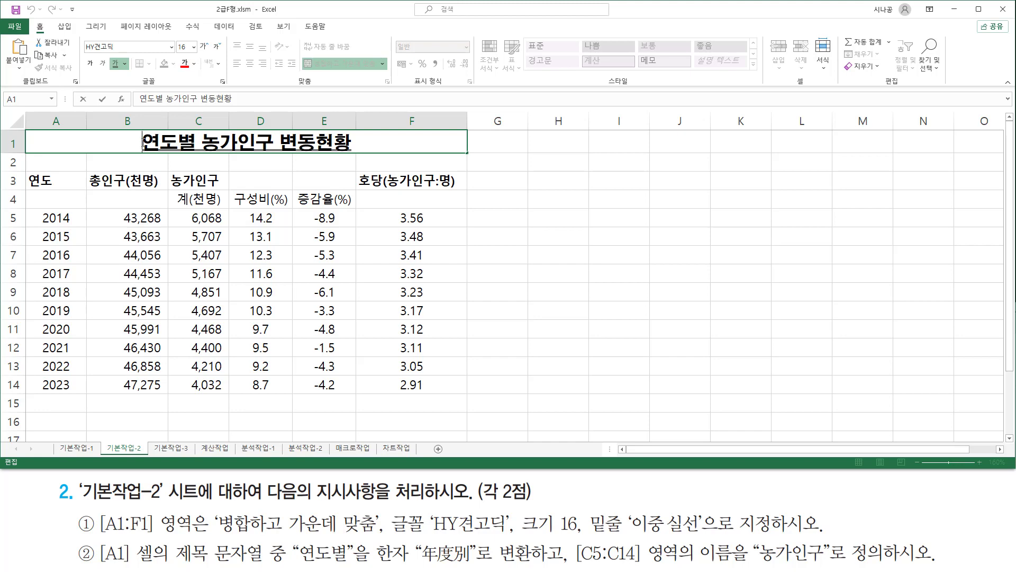
drag(142, 141, 196, 142)
click(196, 142)
key(Hangul_Hanja)
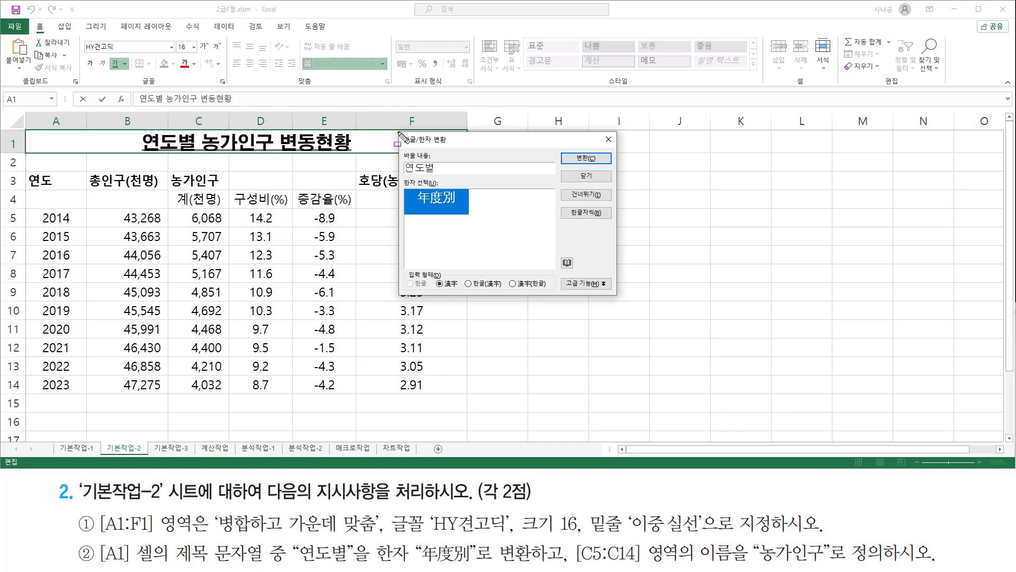
mouse_move(397, 133)
mouse_down()
mouse_move(398, 151)
mouse_move(534, 271)
mouse_move(620, 295)
mouse_up()
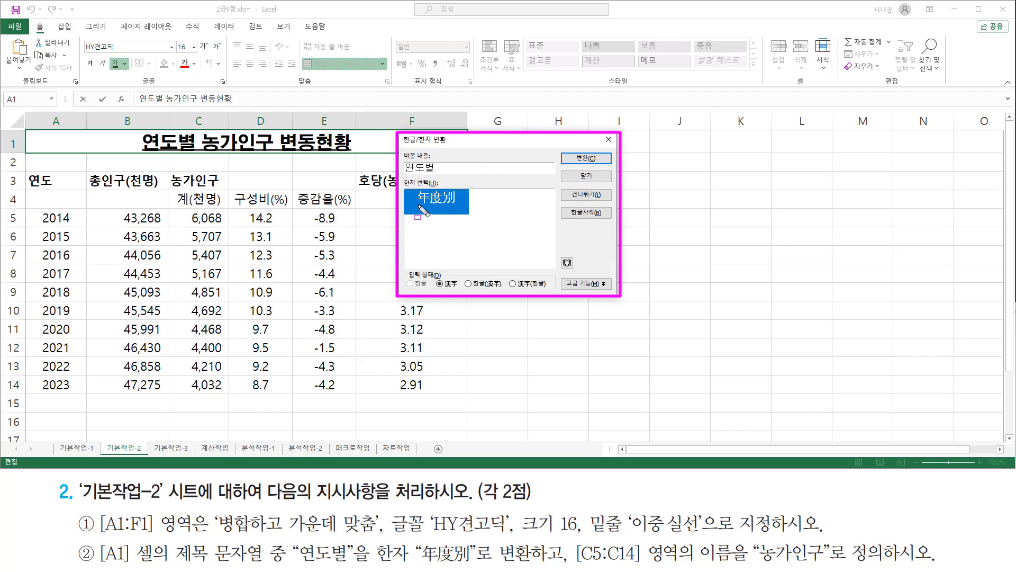
drag(418, 205, 458, 205)
drag(418, 563, 481, 565)
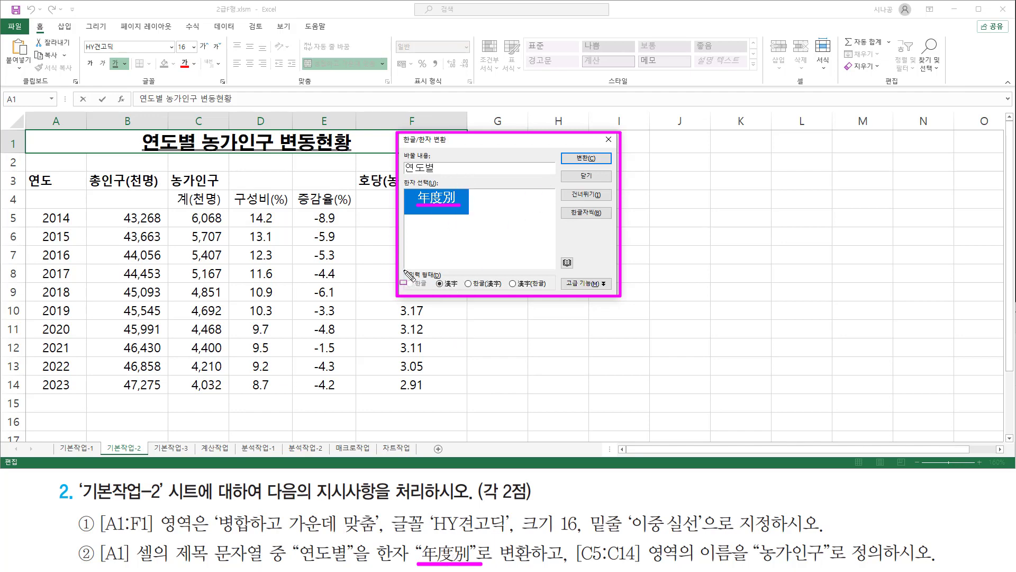
drag(404, 269, 459, 289)
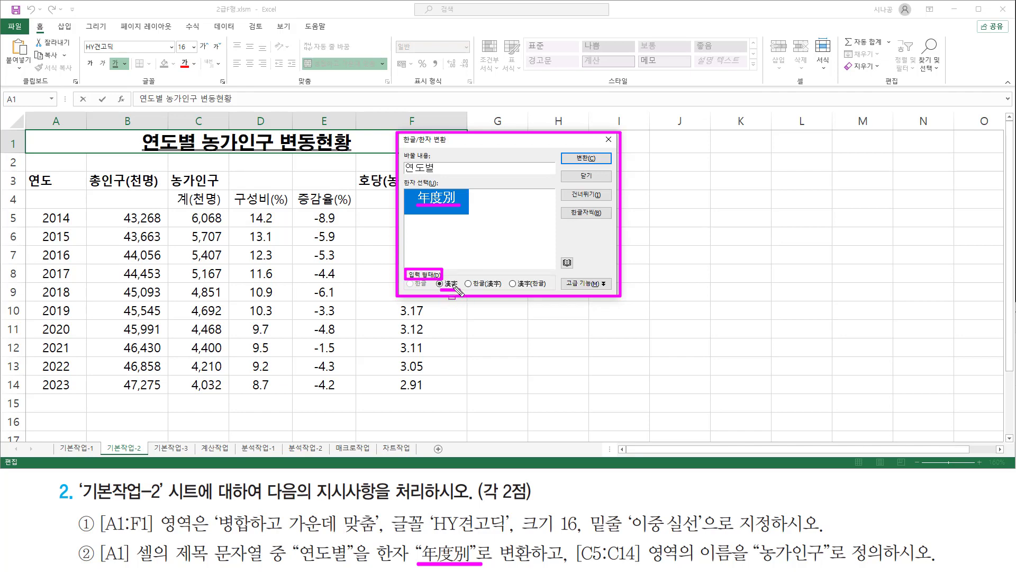
drag(573, 148, 600, 167)
click(591, 159)
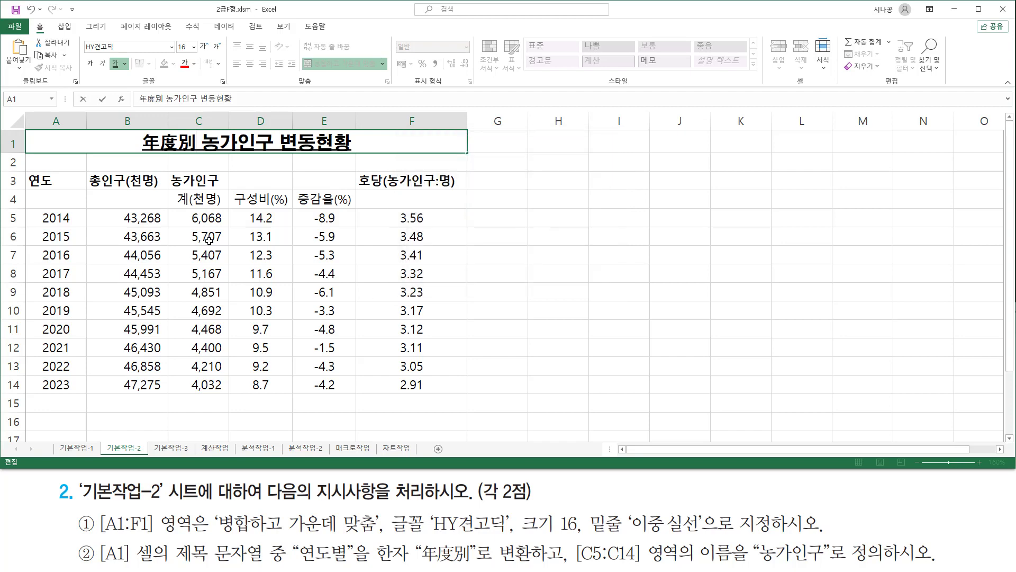
drag(140, 130, 199, 157)
key(Escape)
key(Return)
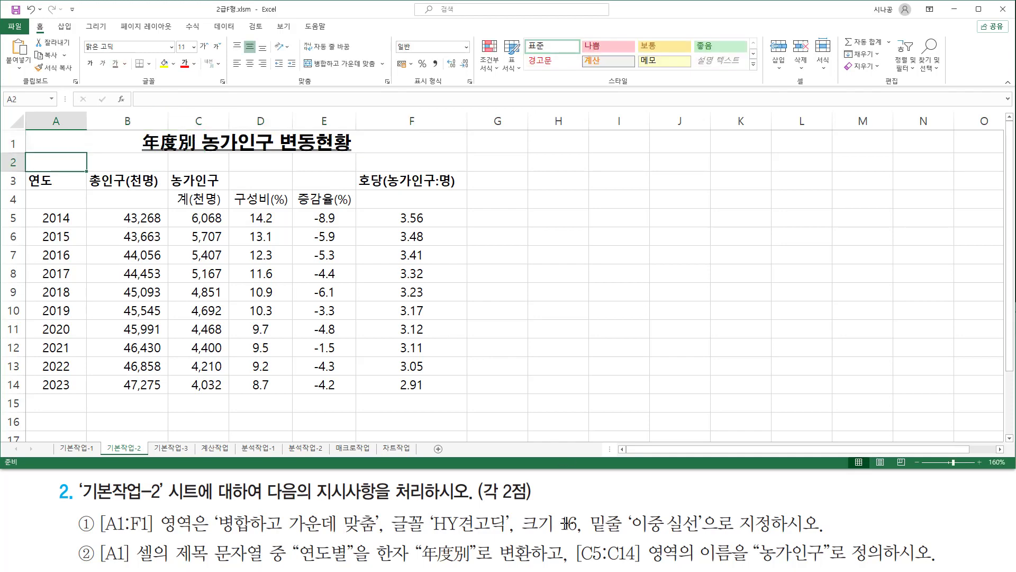
mouse_move(570, 536)
mouse_down()
mouse_move(570, 571)
mouse_move(686, 567)
mouse_move(684, 540)
mouse_up()
key(Escape)
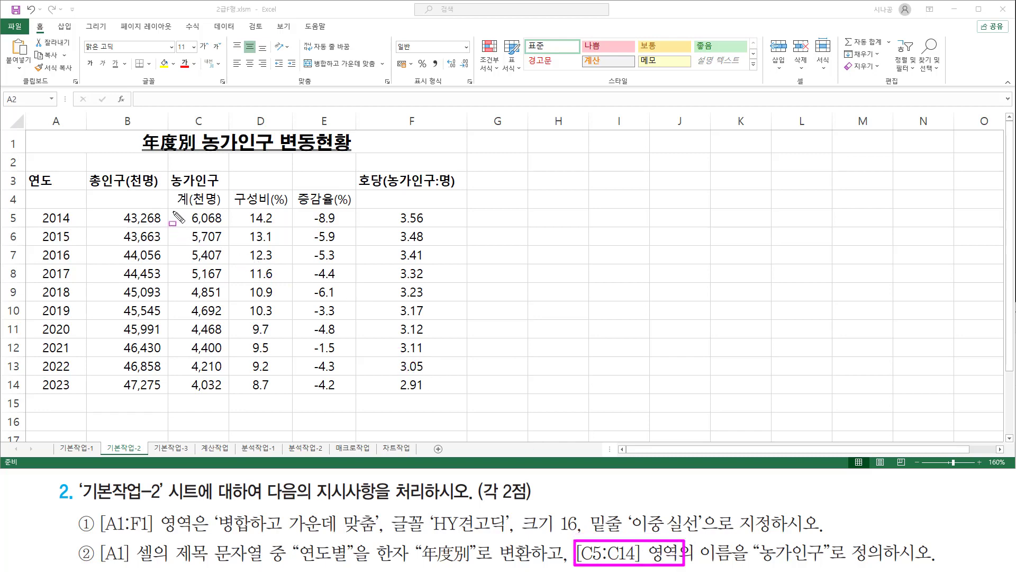
mouse_move(172, 209)
mouse_down()
mouse_move(197, 338)
mouse_move(229, 393)
mouse_up()
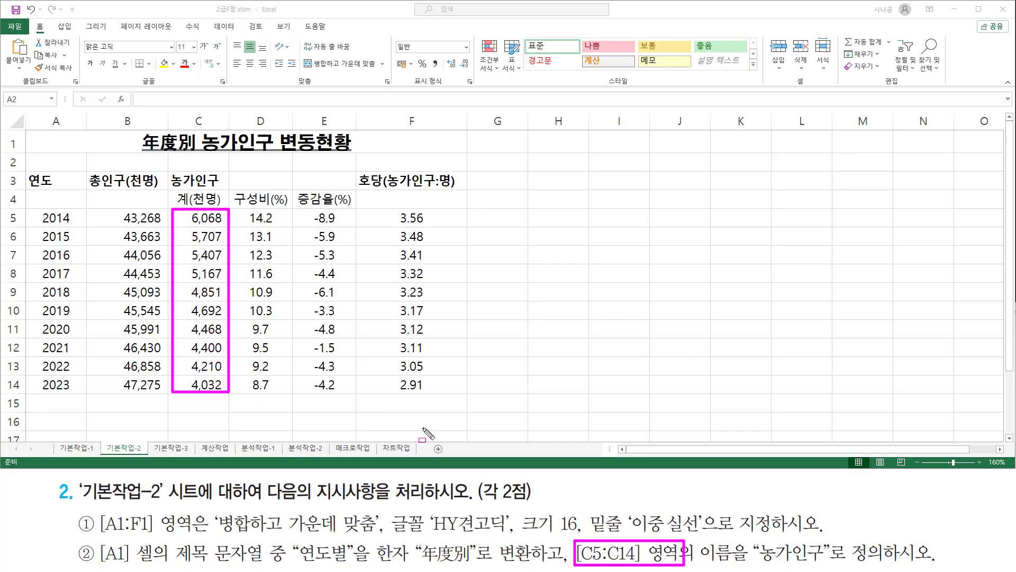
drag(697, 562, 891, 564)
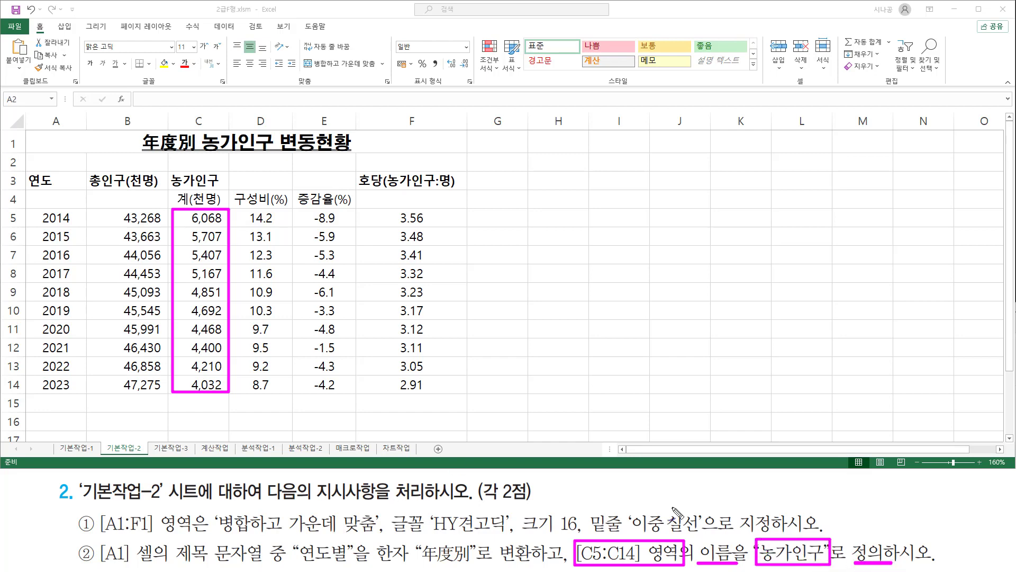
drag(719, 532, 736, 531)
mouse_move(859, 534)
mouse_down()
mouse_move(867, 544)
mouse_move(879, 521)
mouse_up()
key(Escape)
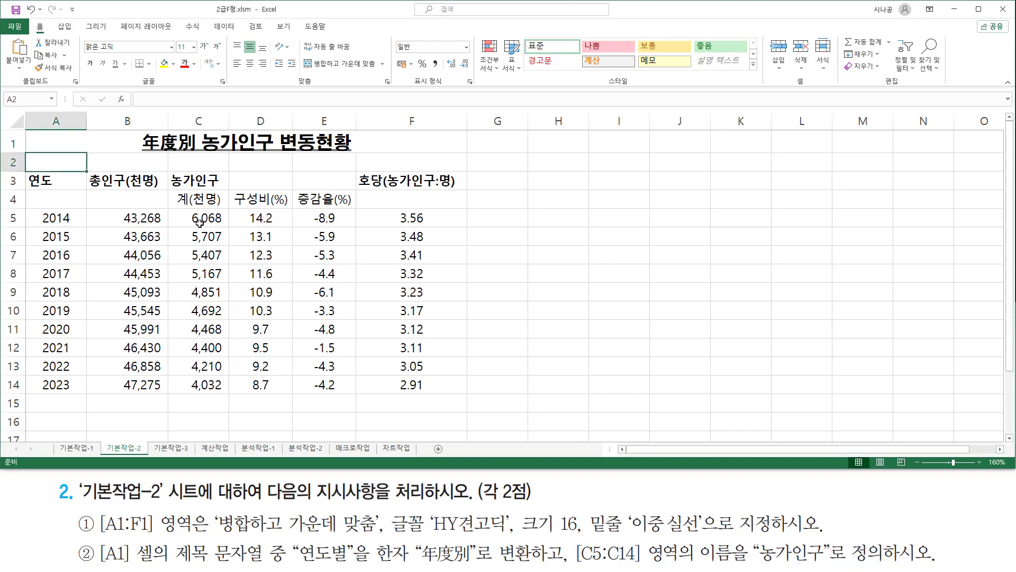
Define the name 농가인구 for the range C5:C14.
click(188, 216)
drag(189, 240, 194, 386)
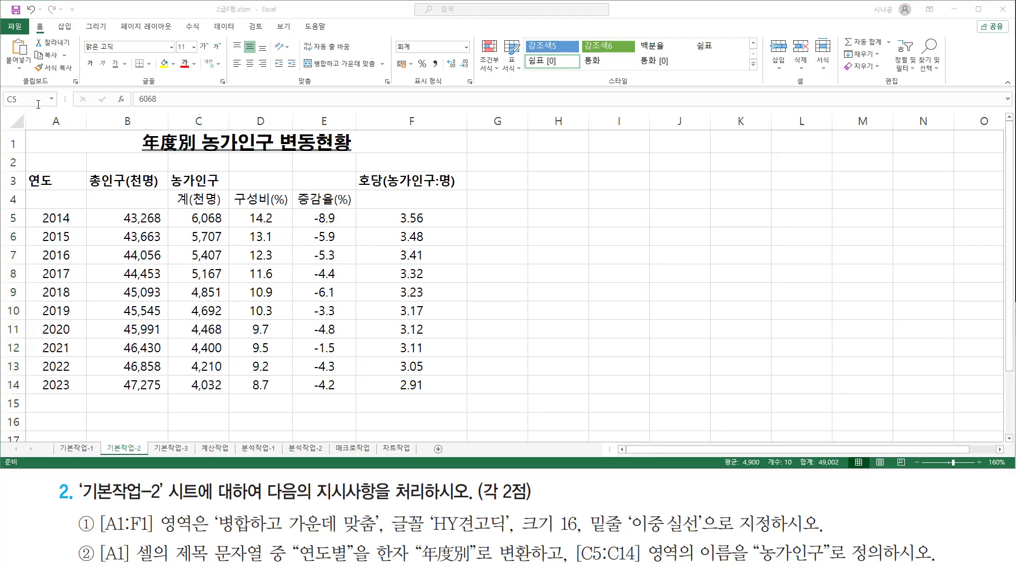
click(38, 99)
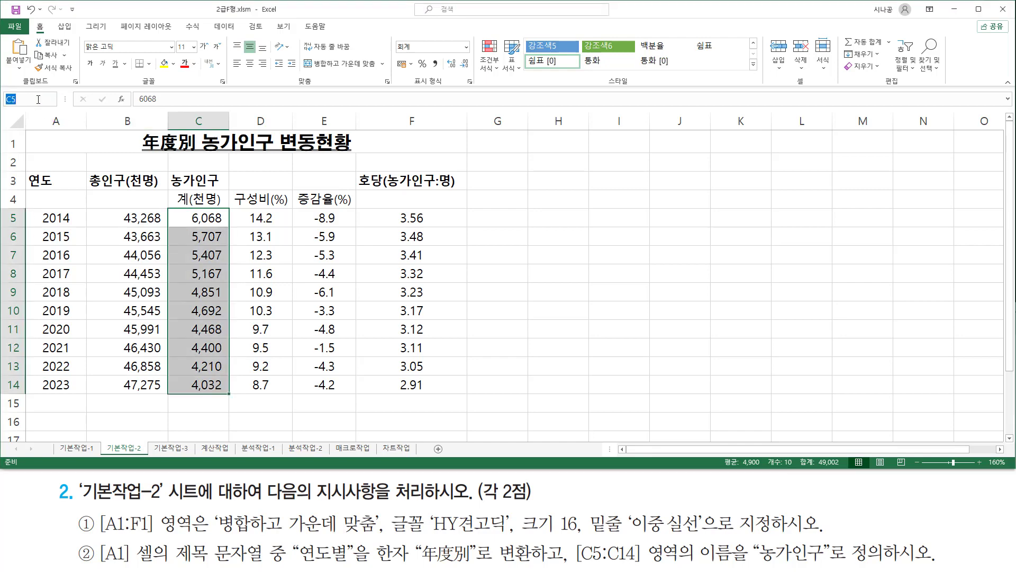
text(농가인구)
key(Return)
key(ctrl+2)
drag(5, 109, 42, 108)
drag(183, 20, 208, 35)
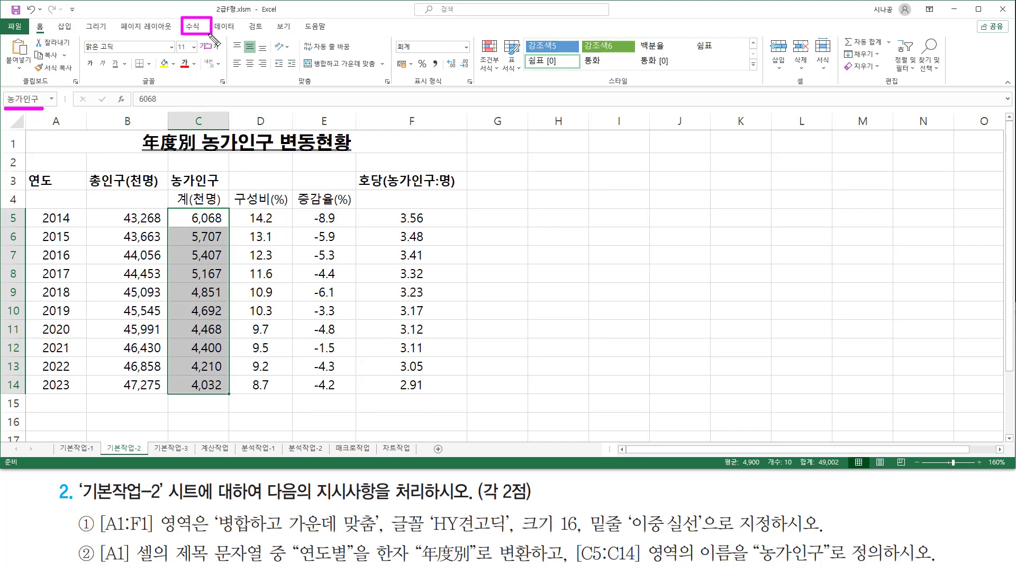
key(Escape)
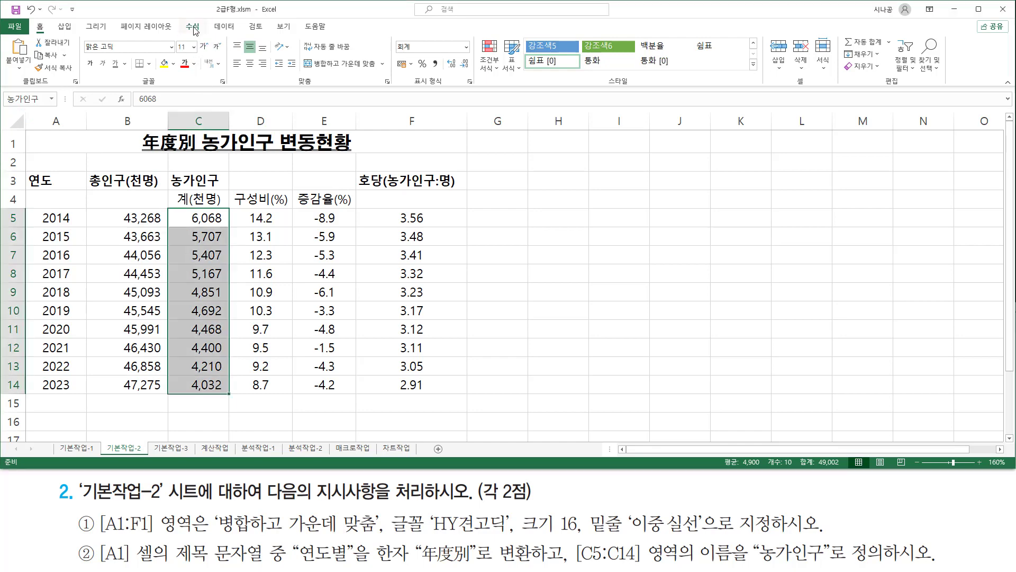
Open the defined name 농가인구 for editing from the Name Manager.
click(193, 27)
key(ctrl+2)
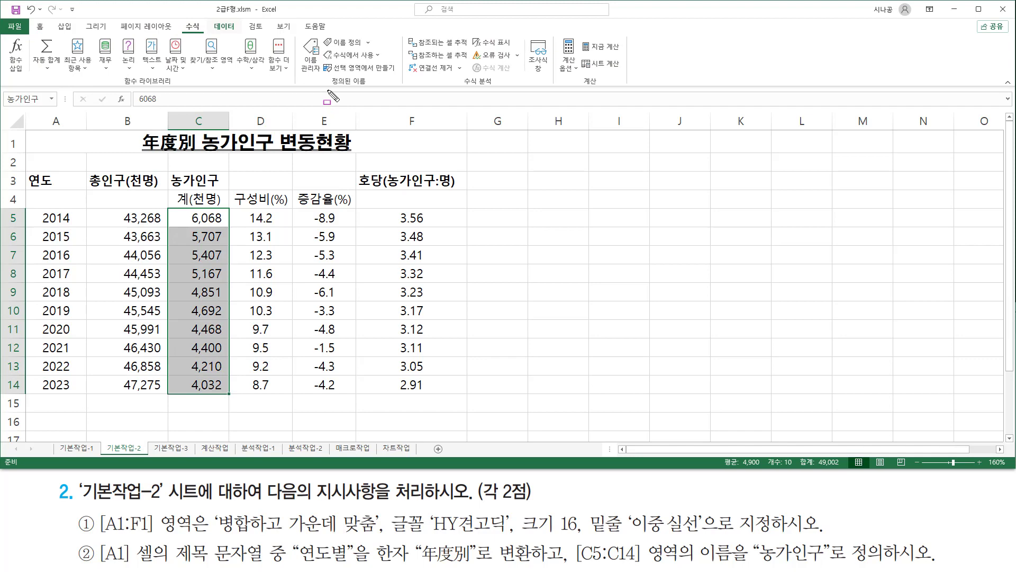
drag(326, 90, 379, 90)
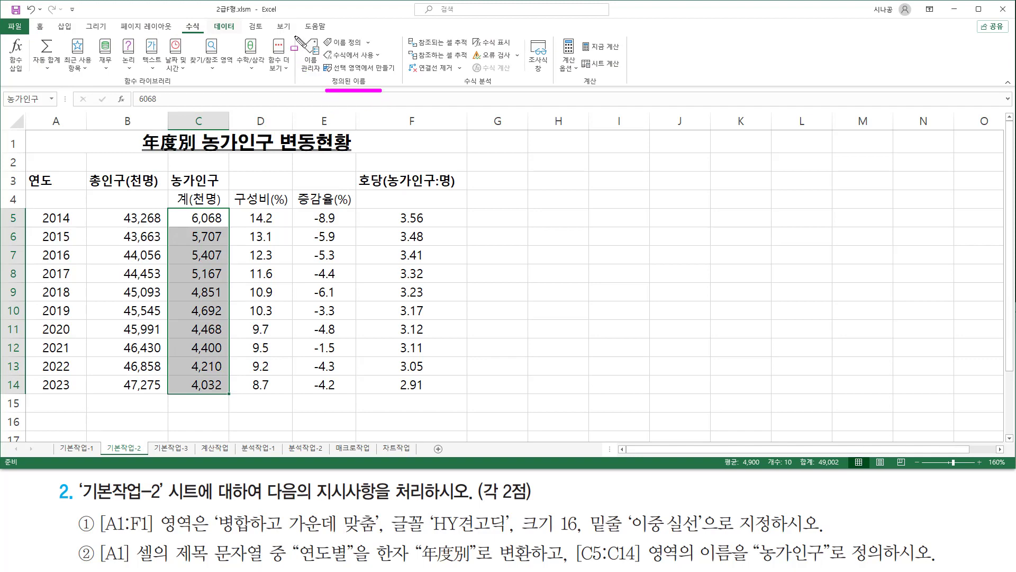
mouse_move(295, 34)
mouse_down()
mouse_move(312, 77)
mouse_move(323, 77)
mouse_up()
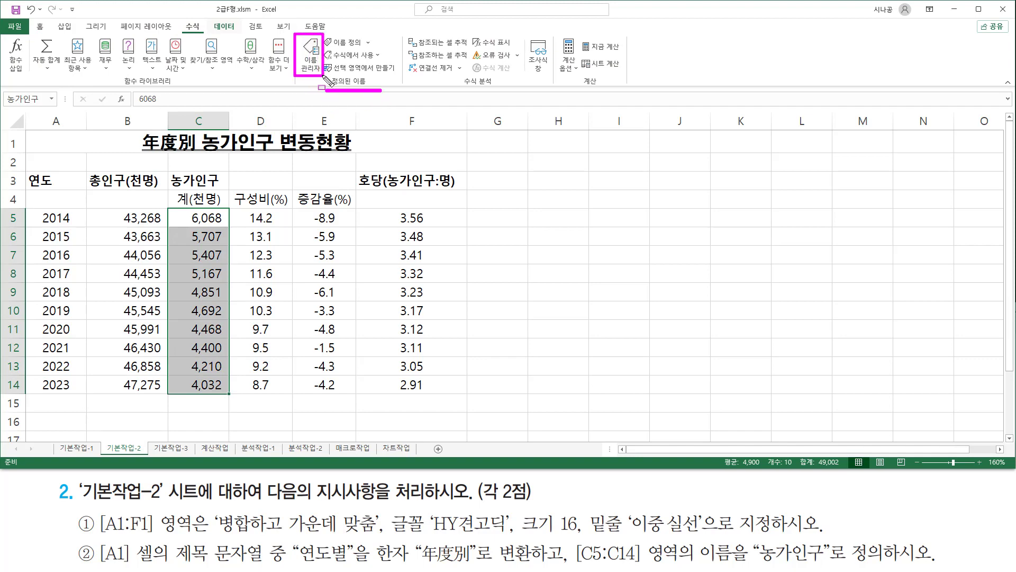
key(Escape)
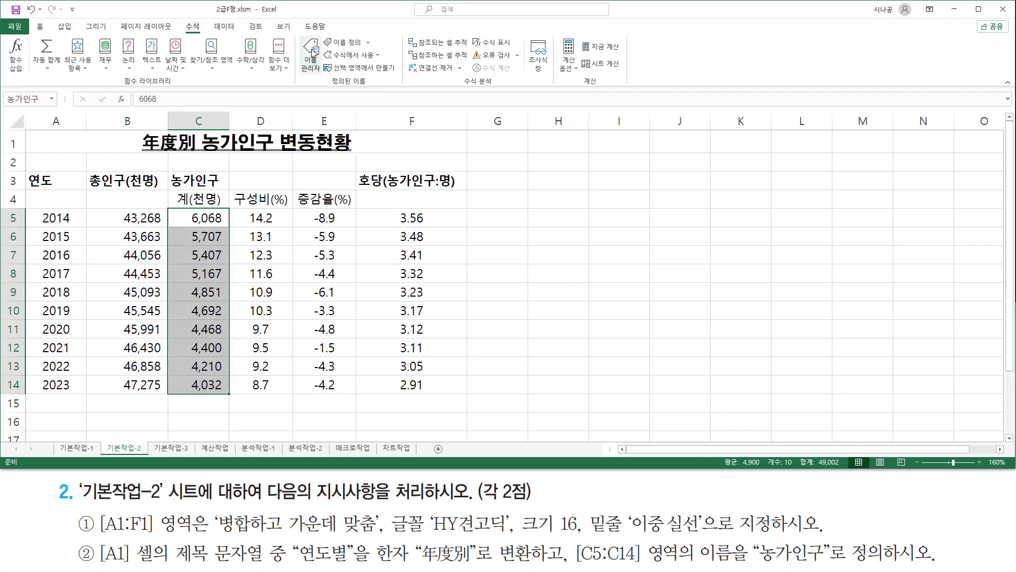
click(313, 53)
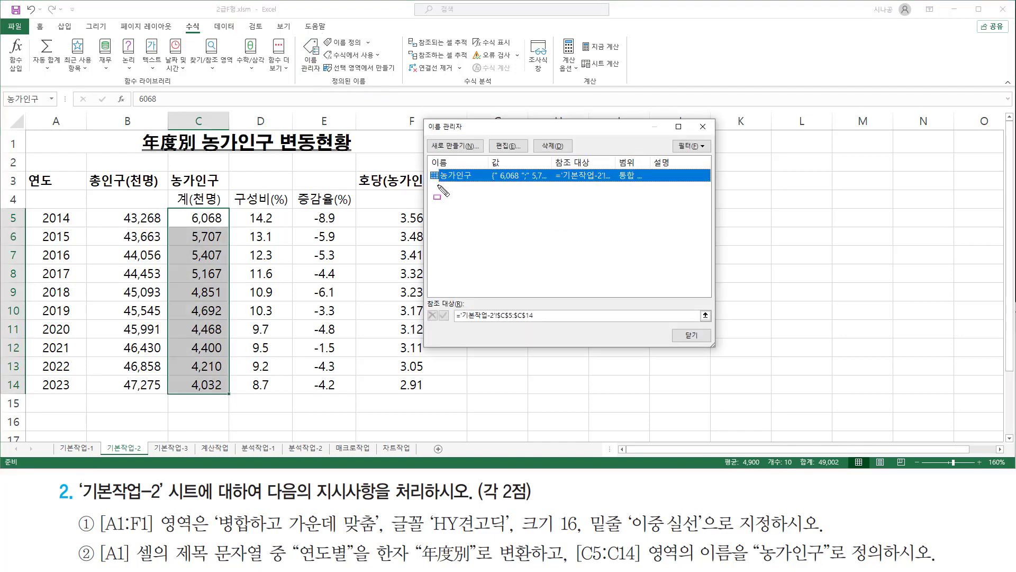
mouse_move(438, 188)
mouse_down()
mouse_move(493, 186)
mouse_move(480, 180)
mouse_move(482, 166)
mouse_up()
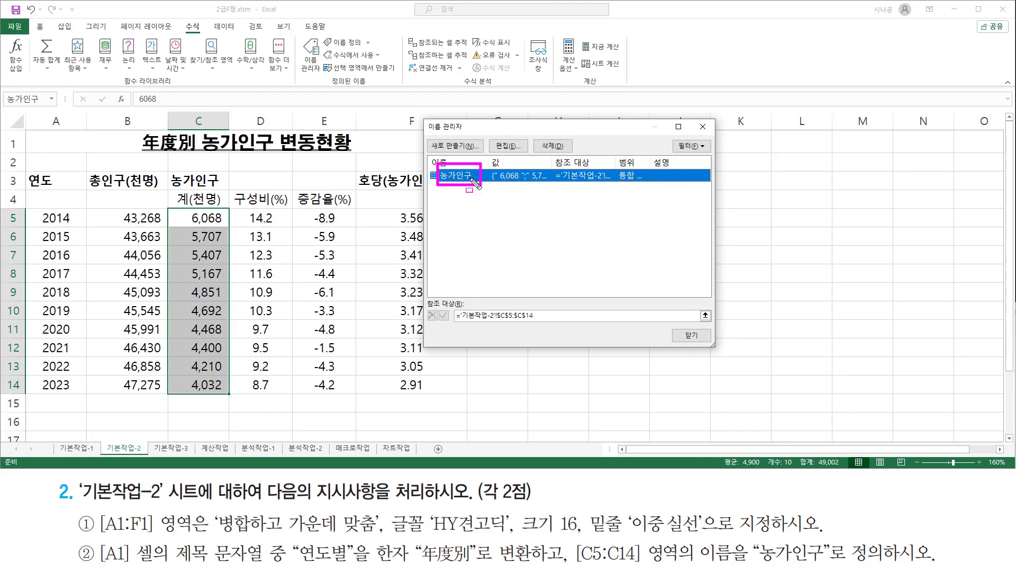
mouse_move(490, 155)
mouse_down()
mouse_move(494, 135)
mouse_move(532, 158)
mouse_up()
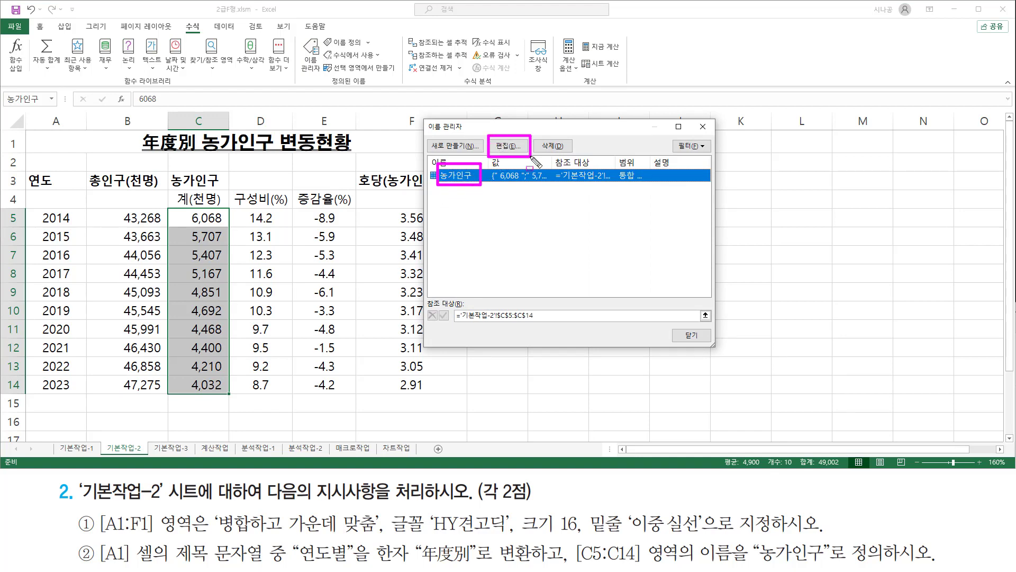
key(Escape)
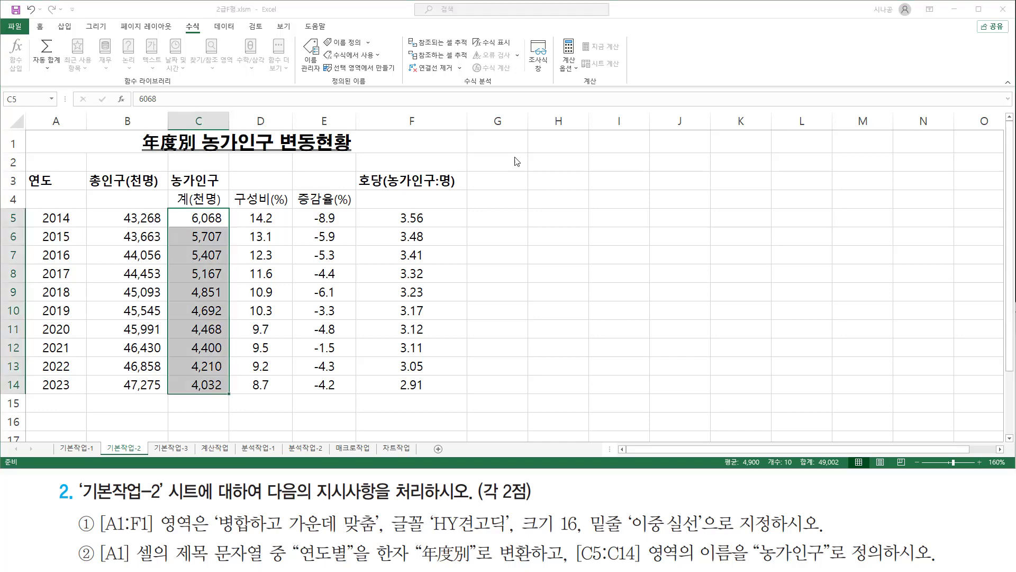
Check the name 농가인구 in the edit dialog, accept it as it is, and close the Name Manager.
mouse_move(487, 171)
mouse_down()
mouse_move(485, 241)
mouse_move(652, 296)
mouse_up()
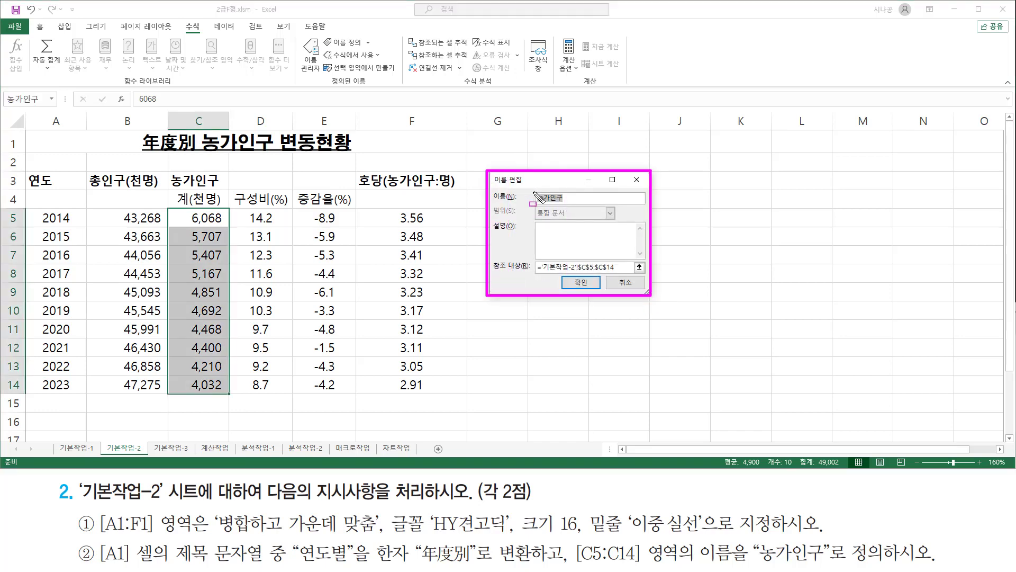
drag(532, 189, 568, 205)
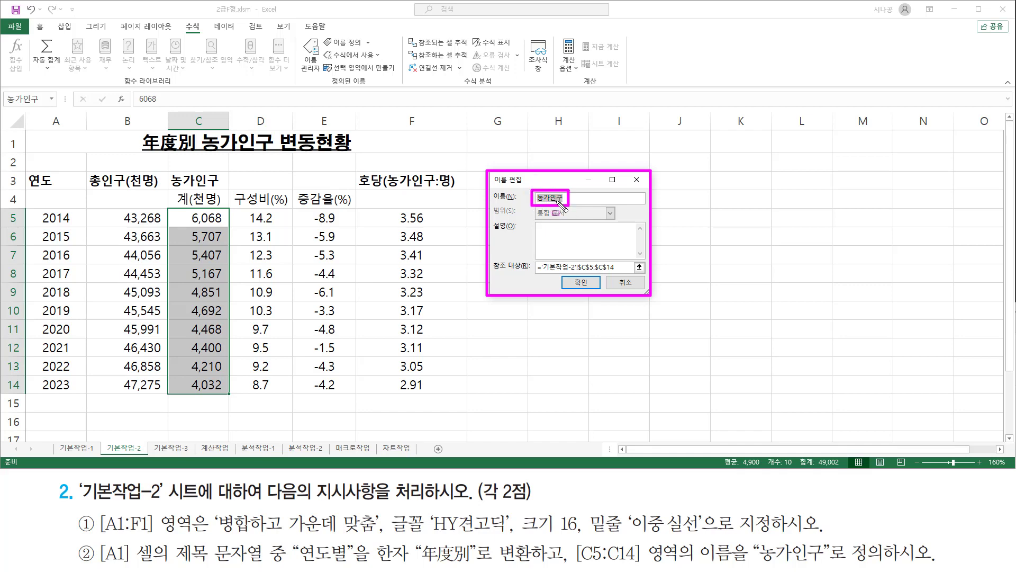
click(580, 283)
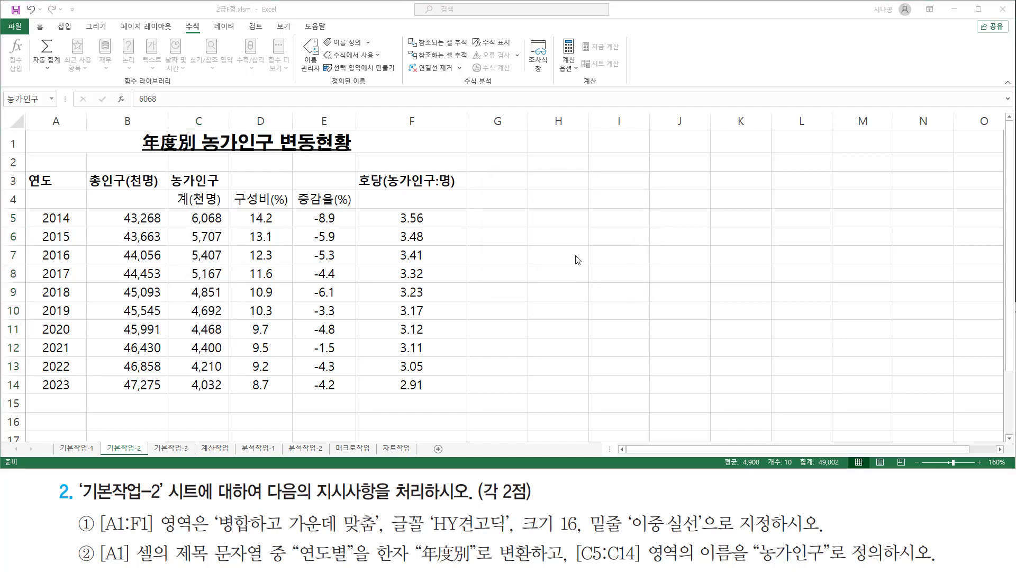
key(ctrl+alt+d)
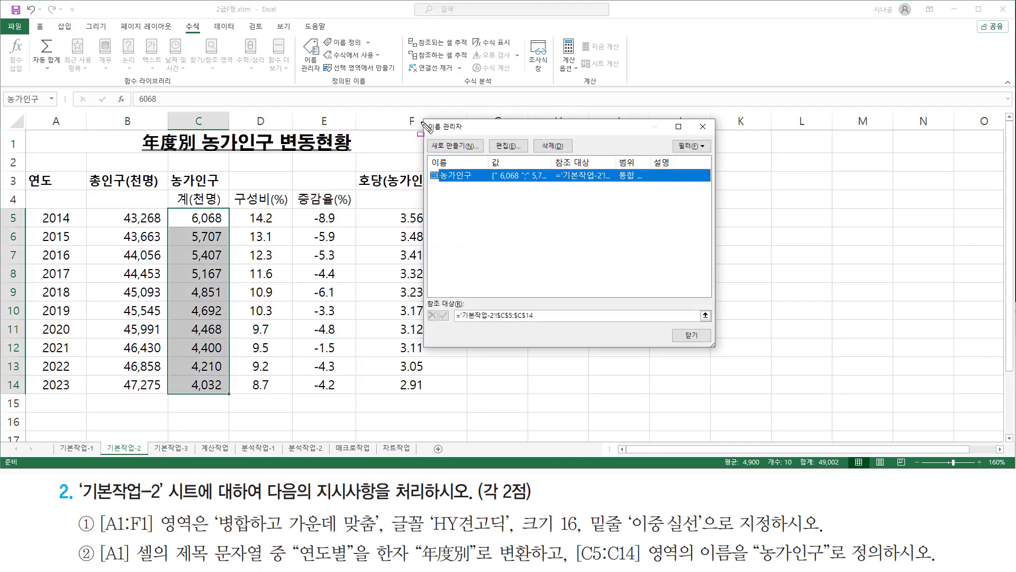
mouse_move(425, 117)
mouse_down()
mouse_move(502, 304)
mouse_move(723, 353)
mouse_up()
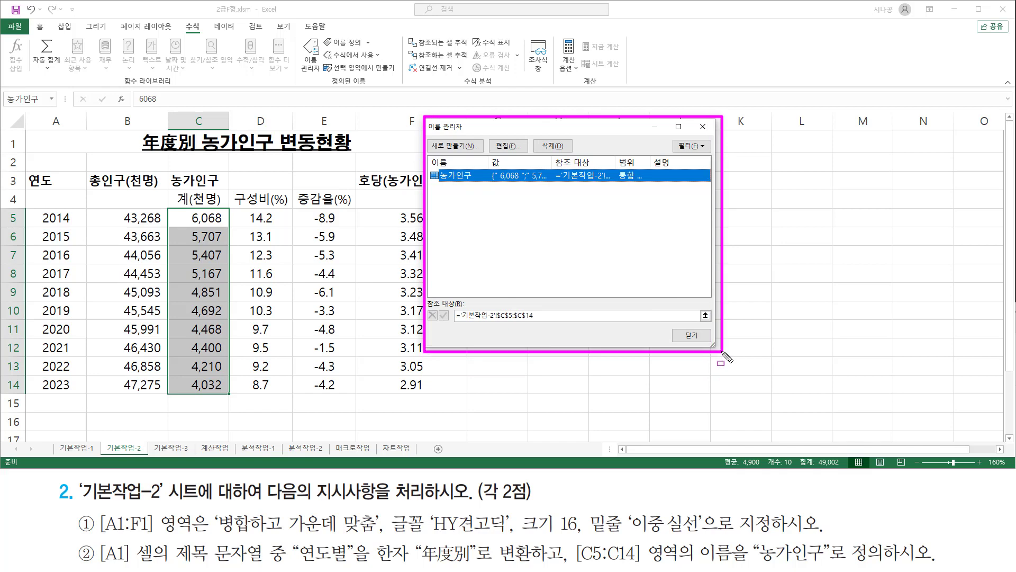
mouse_move(440, 182)
mouse_down()
mouse_move(474, 183)
mouse_move(475, 165)
mouse_up()
drag(671, 326, 712, 344)
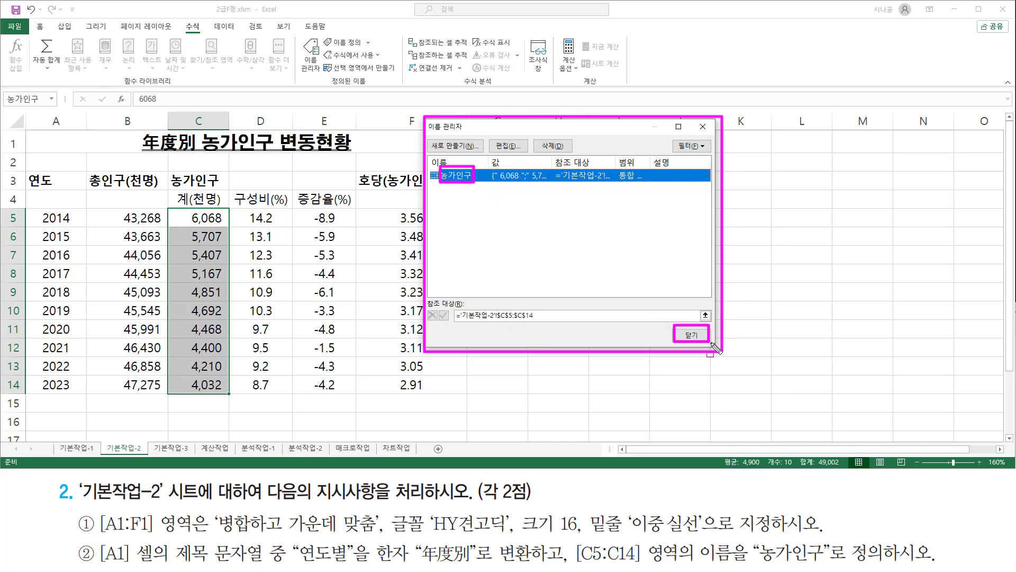
key(Escape)
click(690, 336)
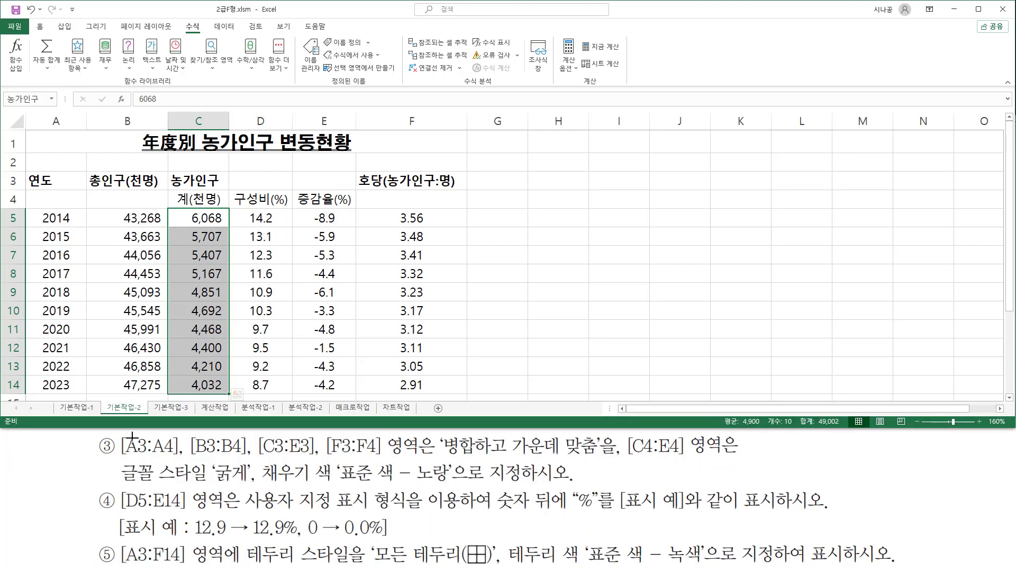
drag(121, 457, 177, 456)
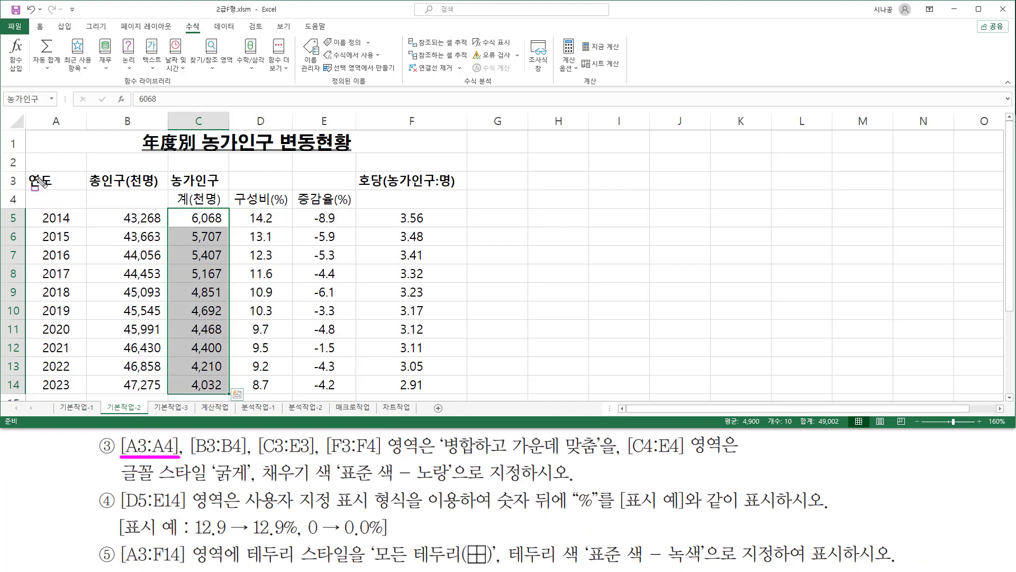
drag(32, 176, 77, 206)
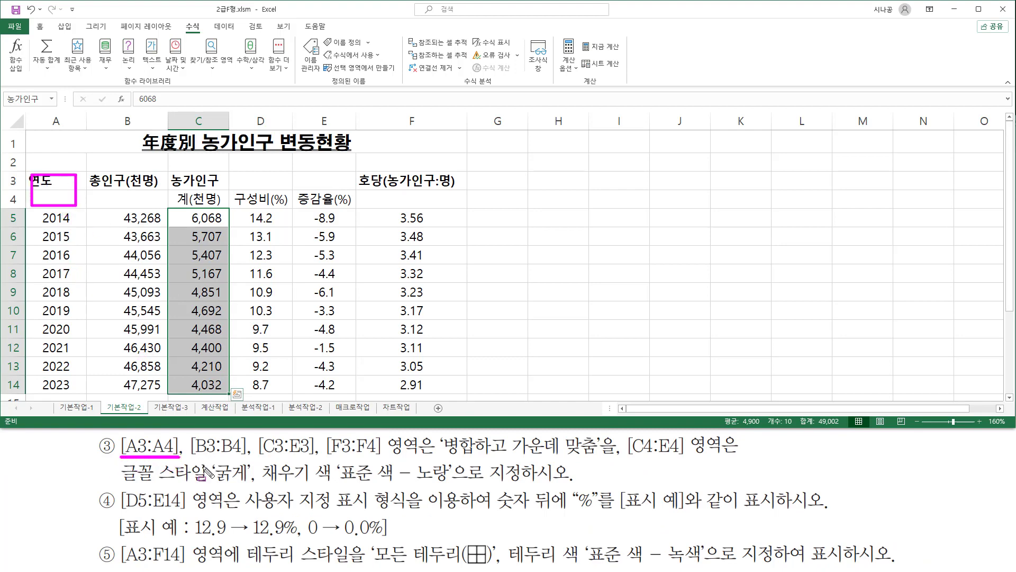
drag(193, 454, 247, 454)
drag(102, 176, 153, 205)
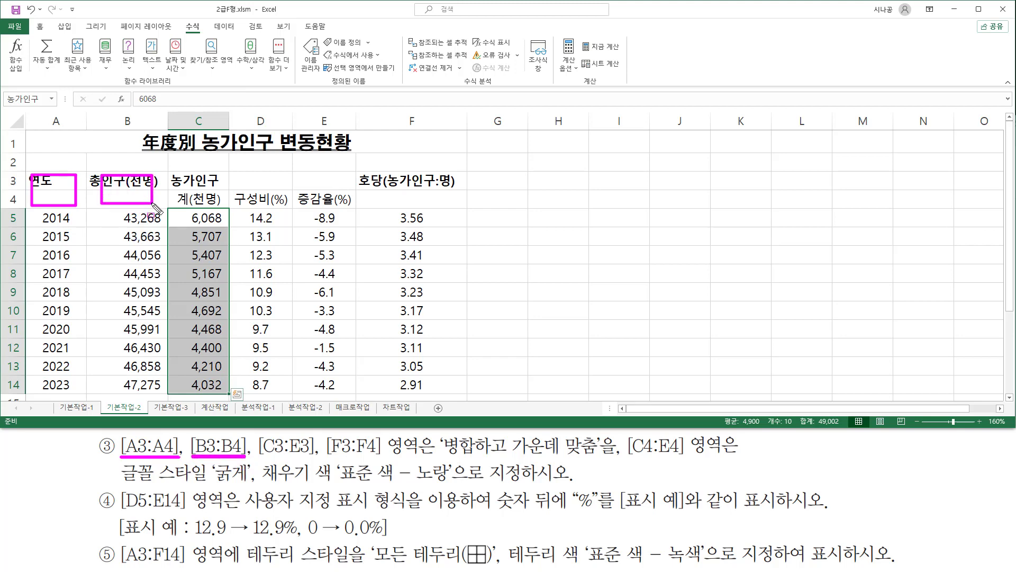
drag(259, 454, 311, 454)
mouse_move(174, 175)
mouse_down()
mouse_move(222, 188)
mouse_move(354, 186)
mouse_up()
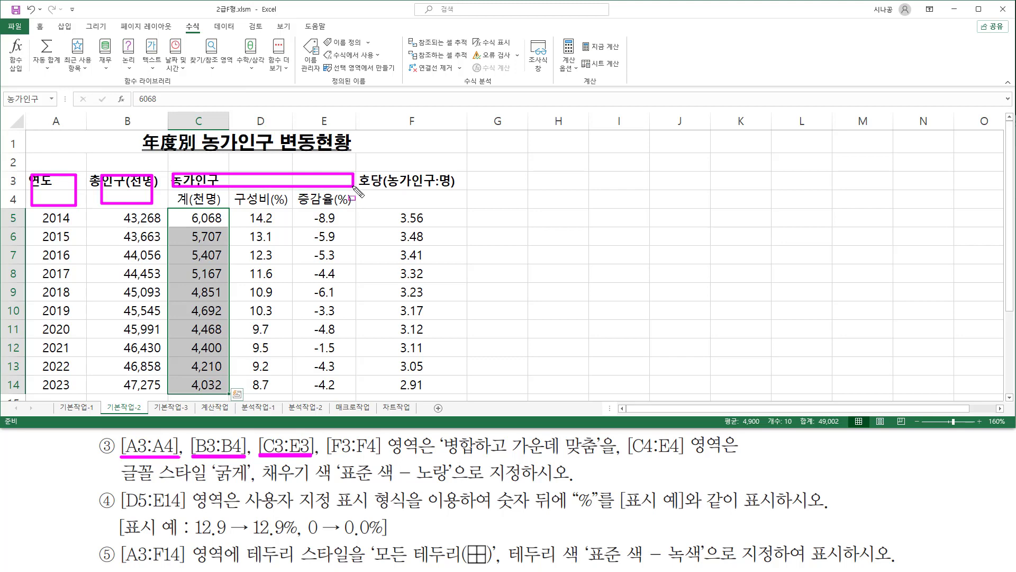
drag(327, 453, 385, 454)
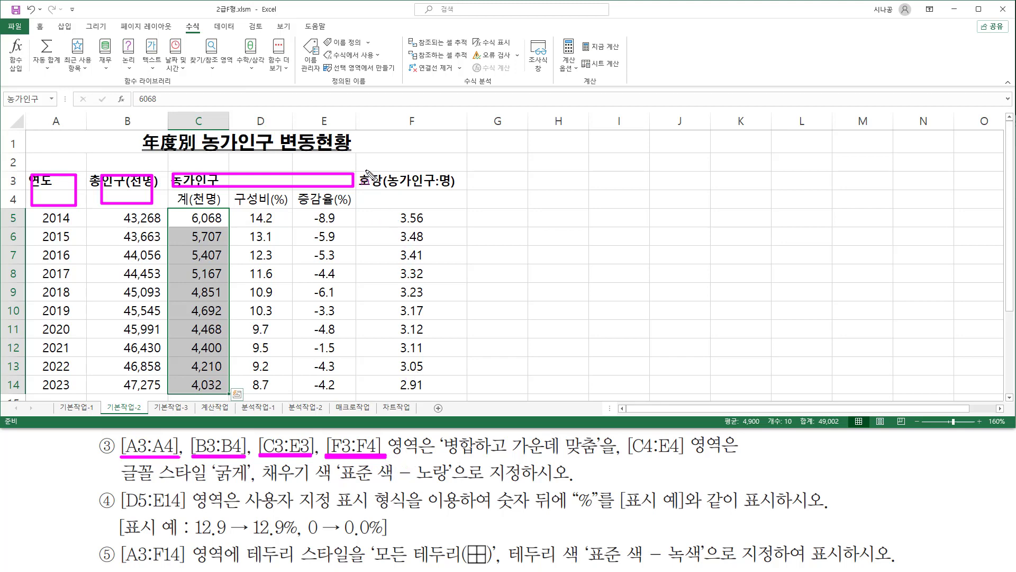
drag(374, 176, 454, 211)
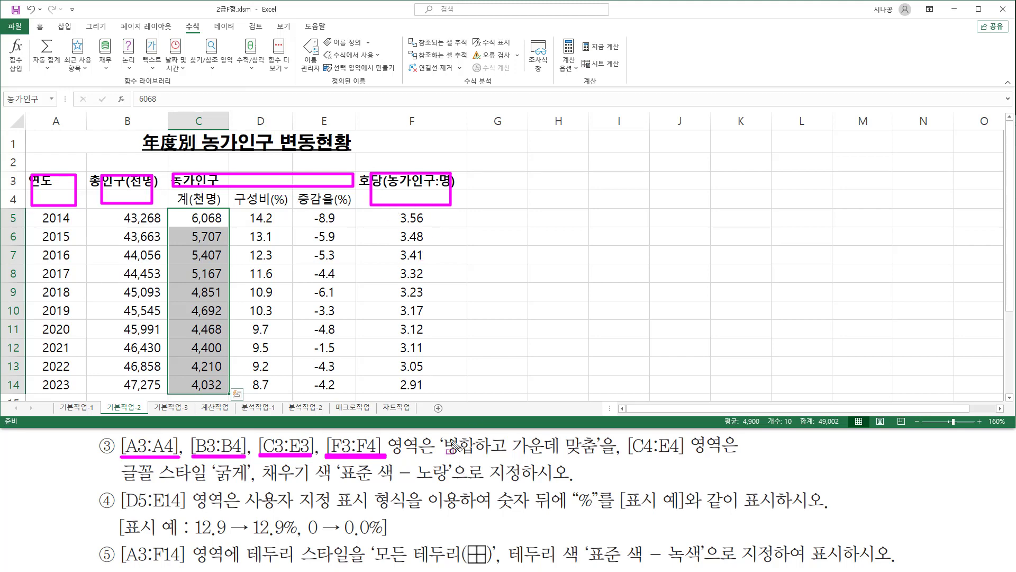
mouse_move(441, 434)
mouse_down()
mouse_move(454, 453)
mouse_move(602, 468)
mouse_move(598, 459)
mouse_up()
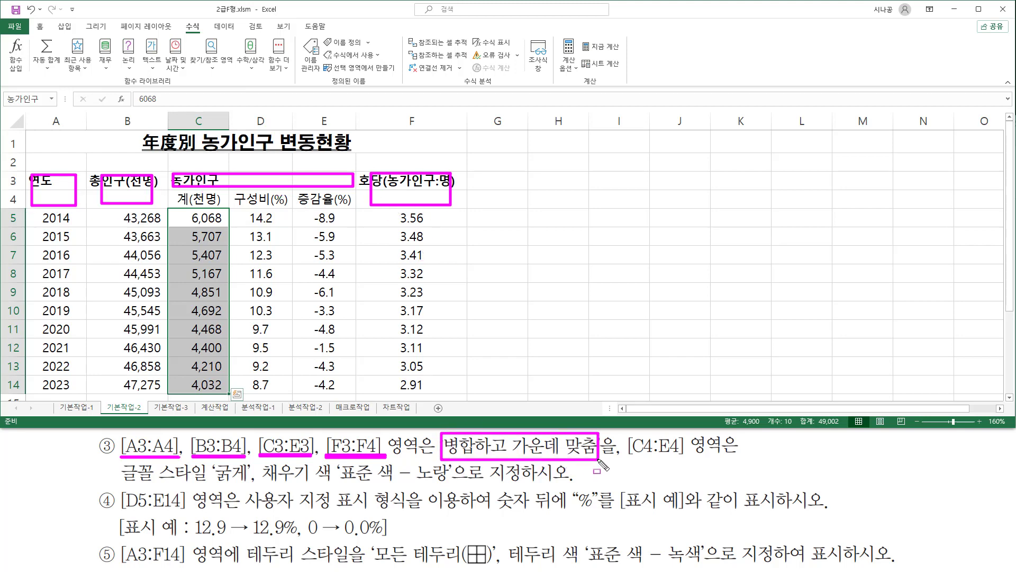
key(Escape)
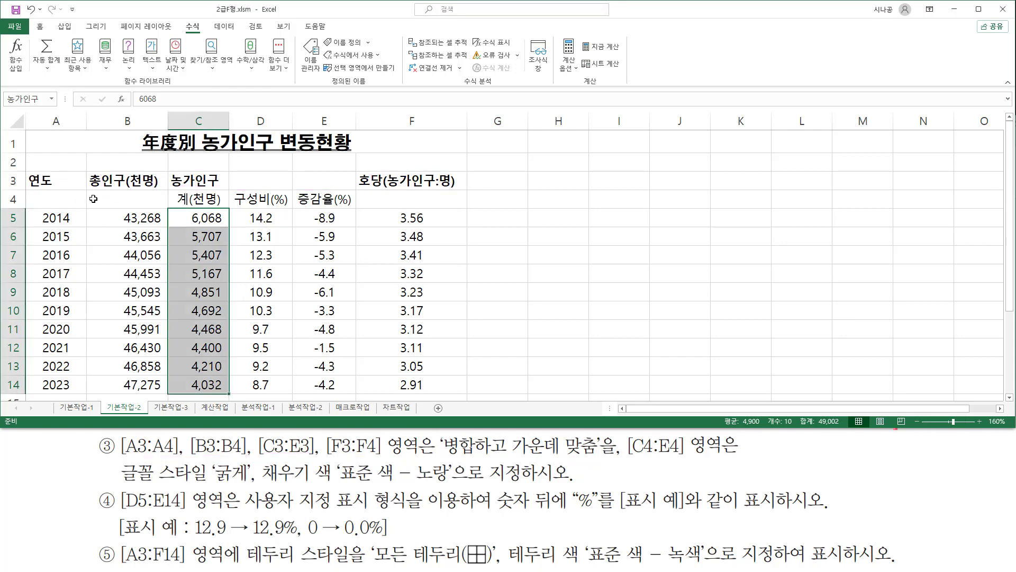
Merge and center each of the header ranges A3:A4, B3:B4, C3:E3 and F3:F4 in one operation.
drag(65, 184, 66, 191)
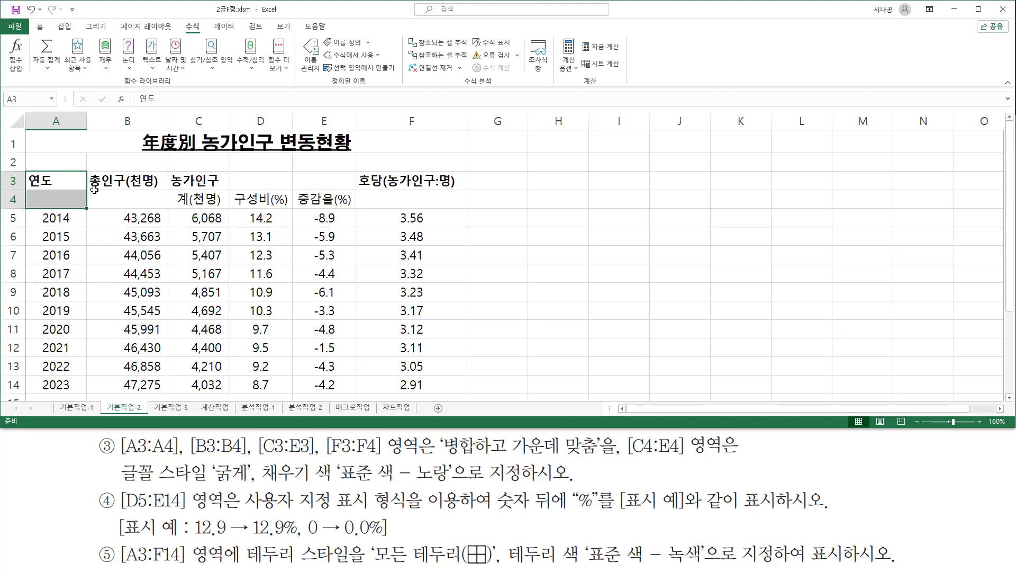
ctrl+drag(137, 180, 138, 198)
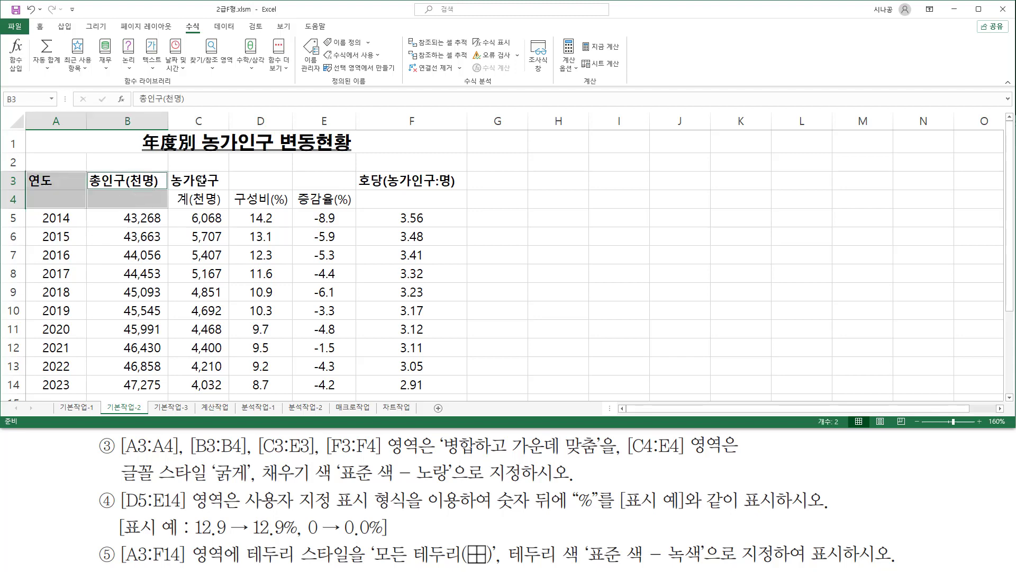
ctrl+drag(198, 181, 329, 176)
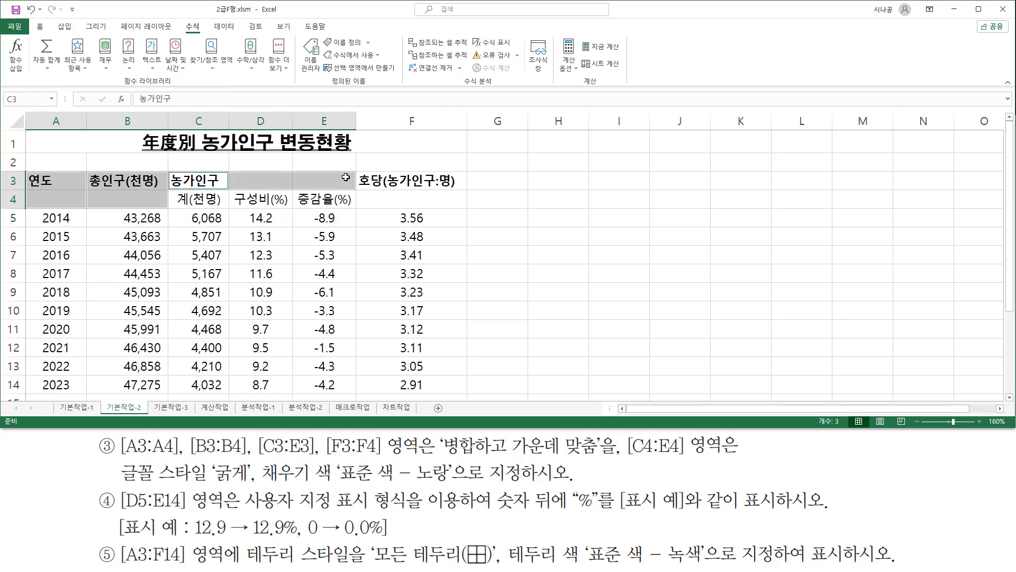
ctrl+drag(392, 181, 412, 207)
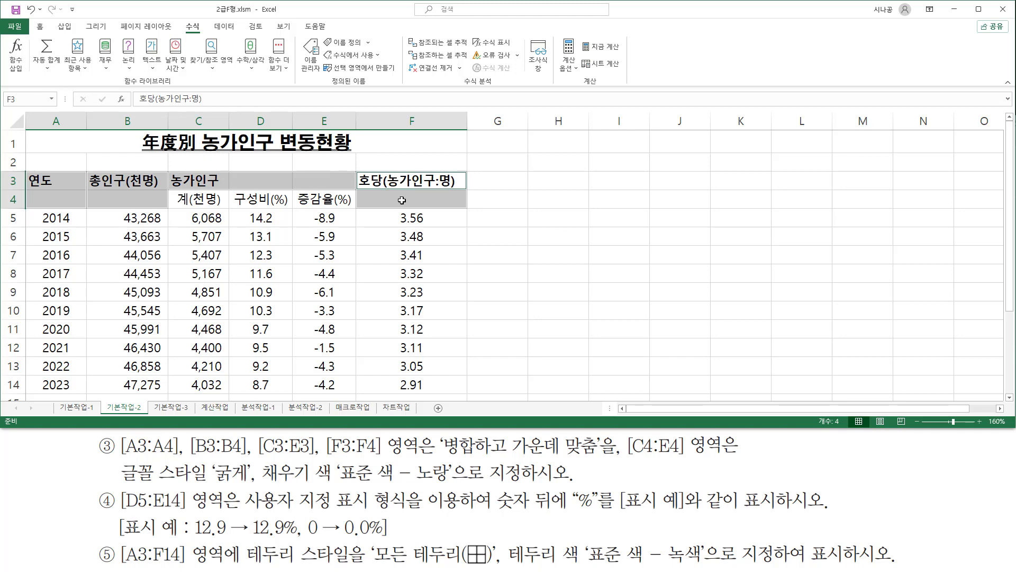
click(41, 28)
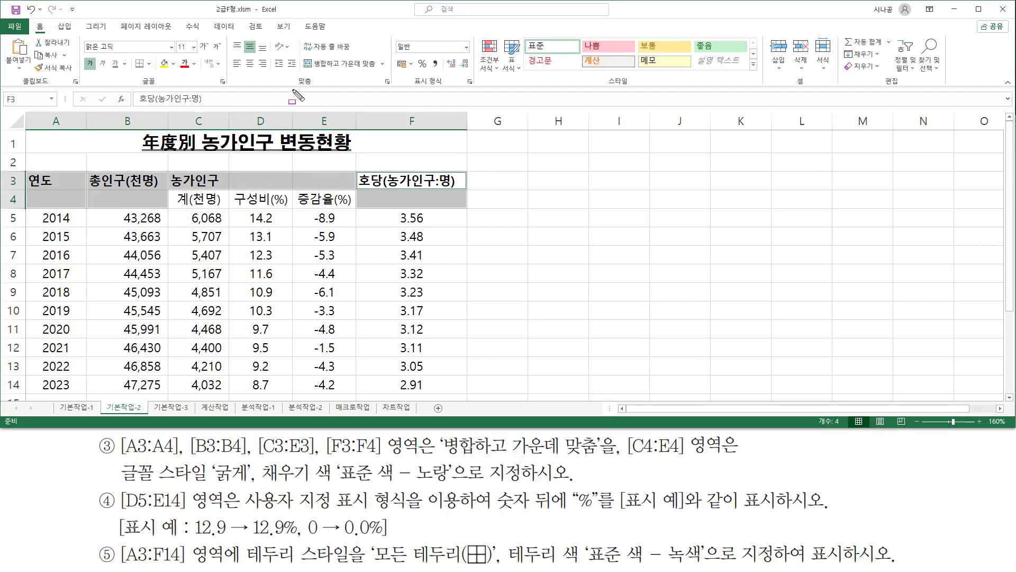
click(350, 64)
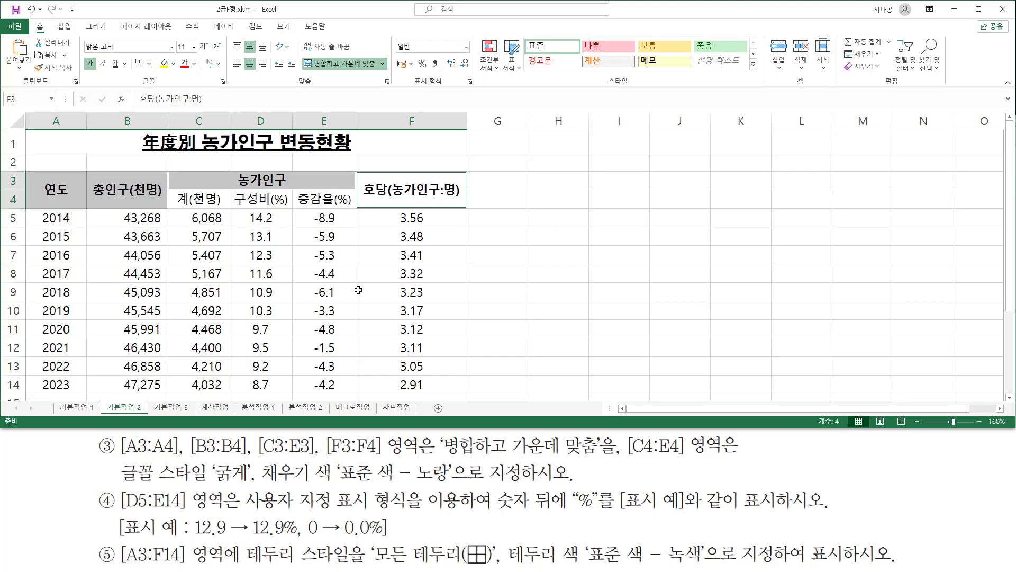
Make the header cells C4:E4 bold.
key(ctrl+2)
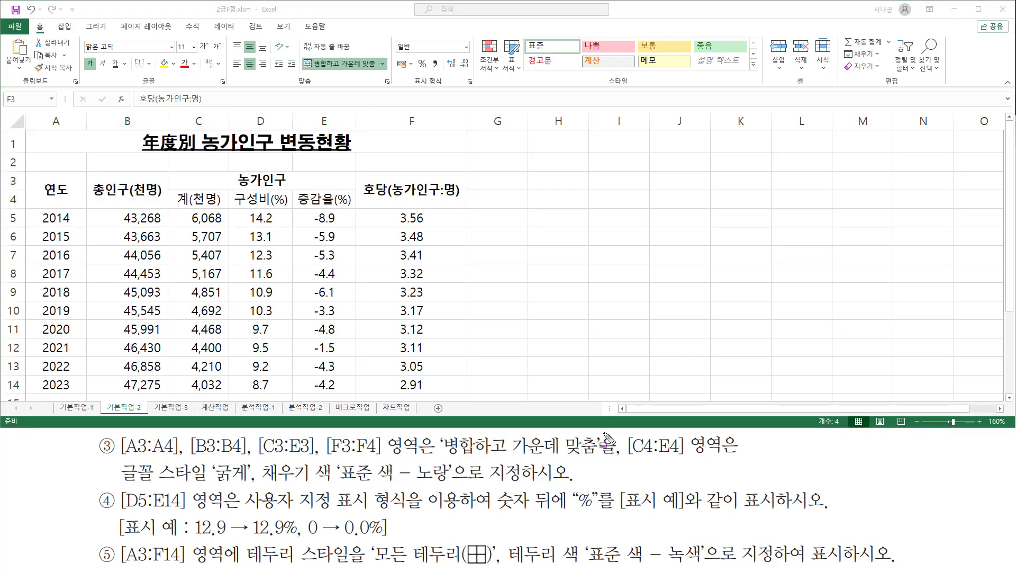
mouse_move(605, 433)
mouse_down()
mouse_move(609, 462)
mouse_move(682, 455)
mouse_up()
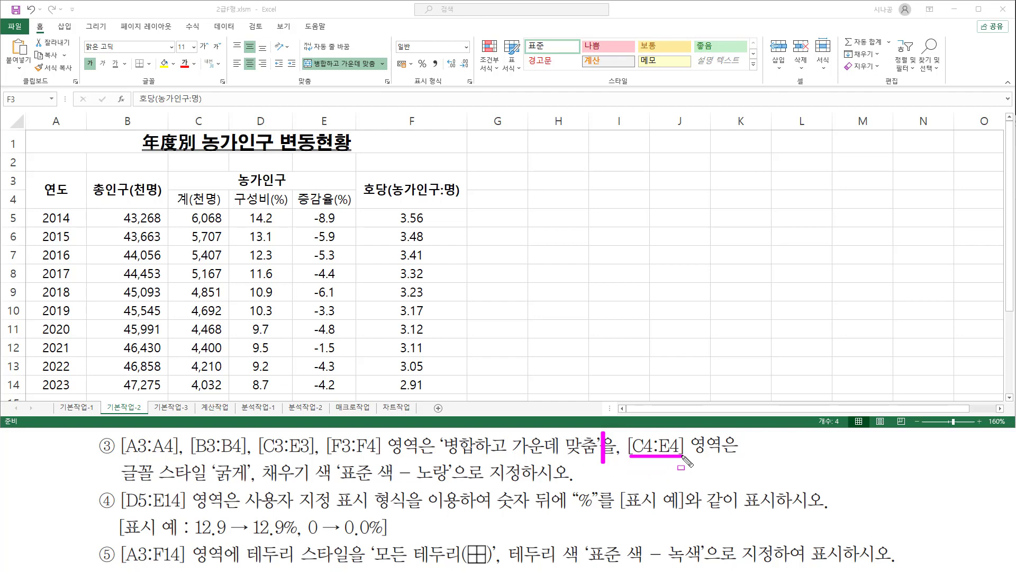
key(Escape)
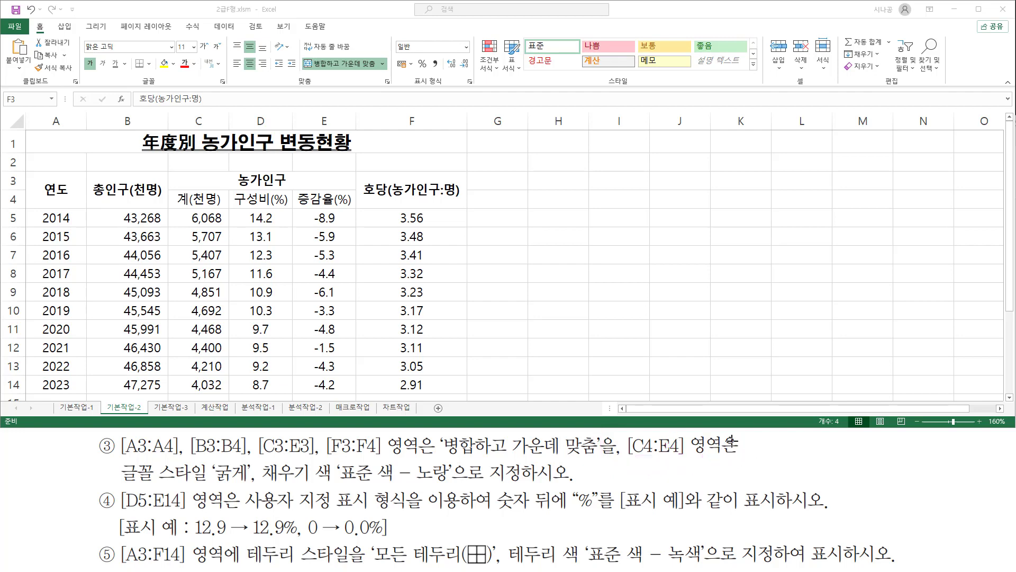
click(197, 200)
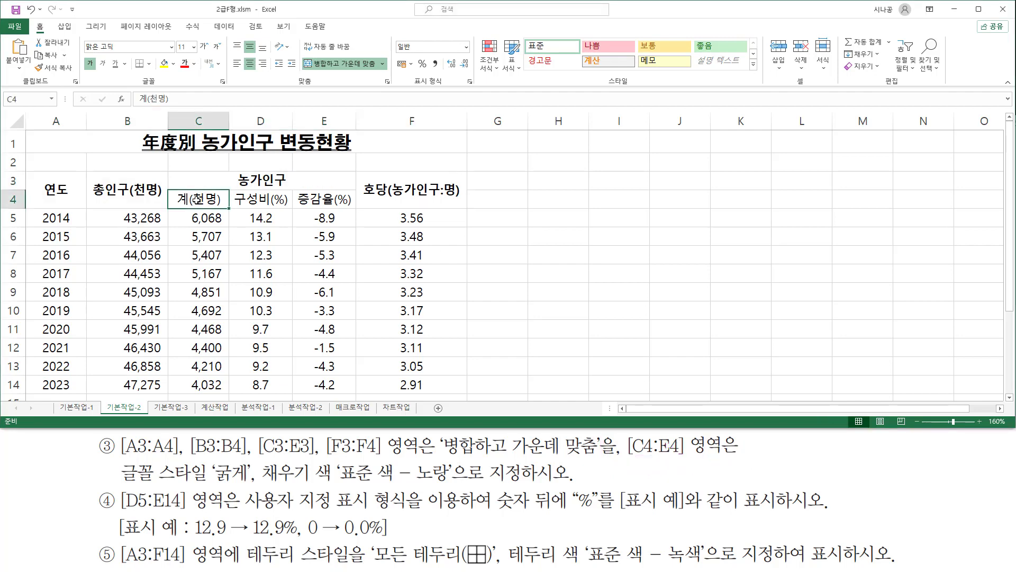
drag(197, 200, 346, 201)
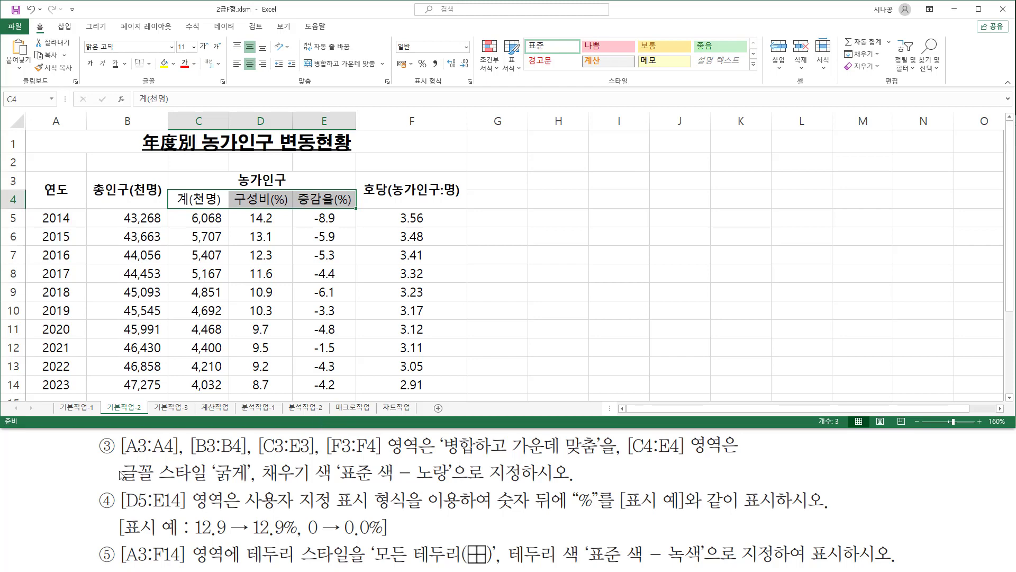
mouse_move(115, 458)
mouse_down()
mouse_move(245, 486)
mouse_move(457, 486)
mouse_up()
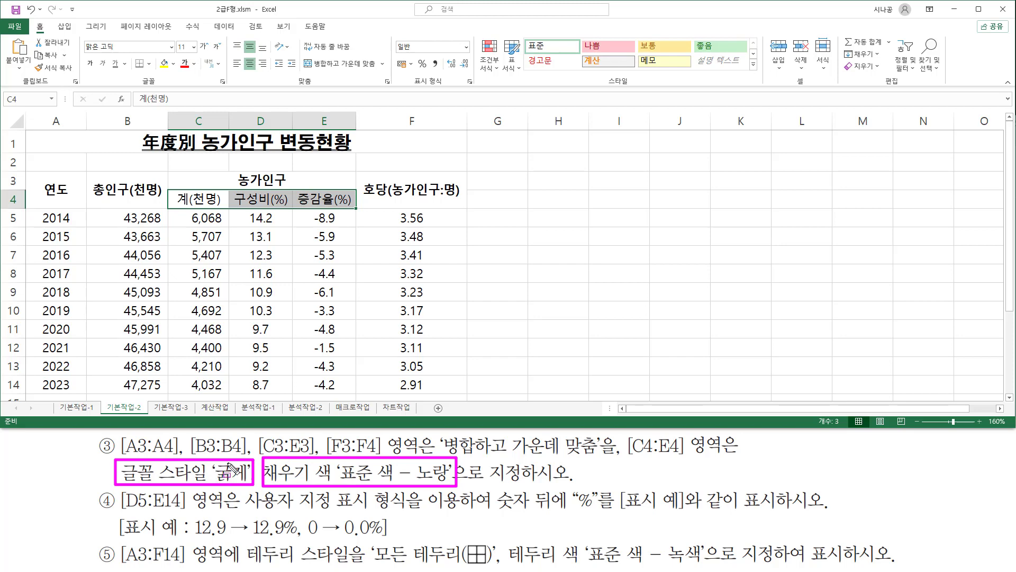
drag(131, 87, 167, 87)
drag(83, 56, 97, 71)
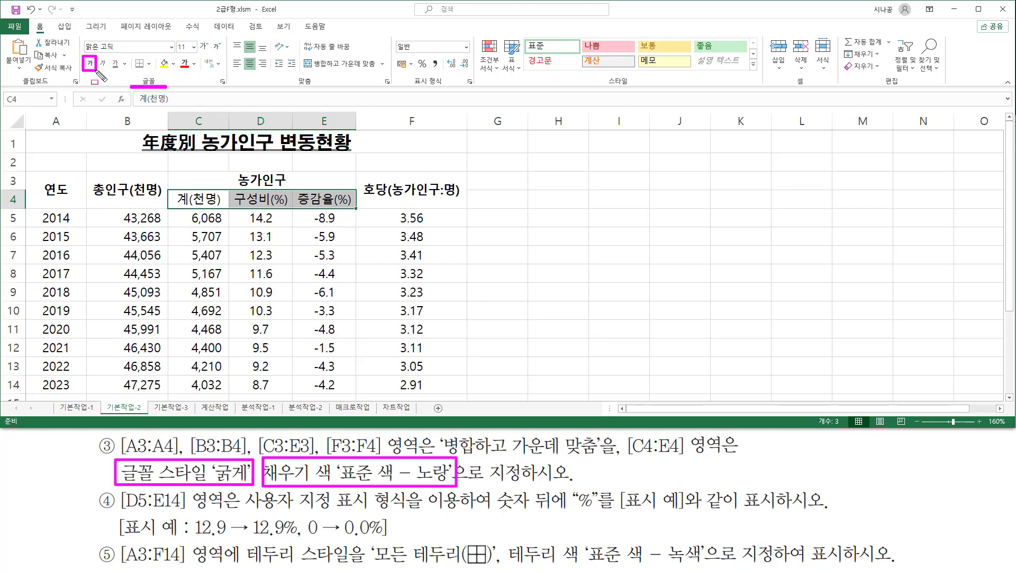
key(Escape)
click(90, 64)
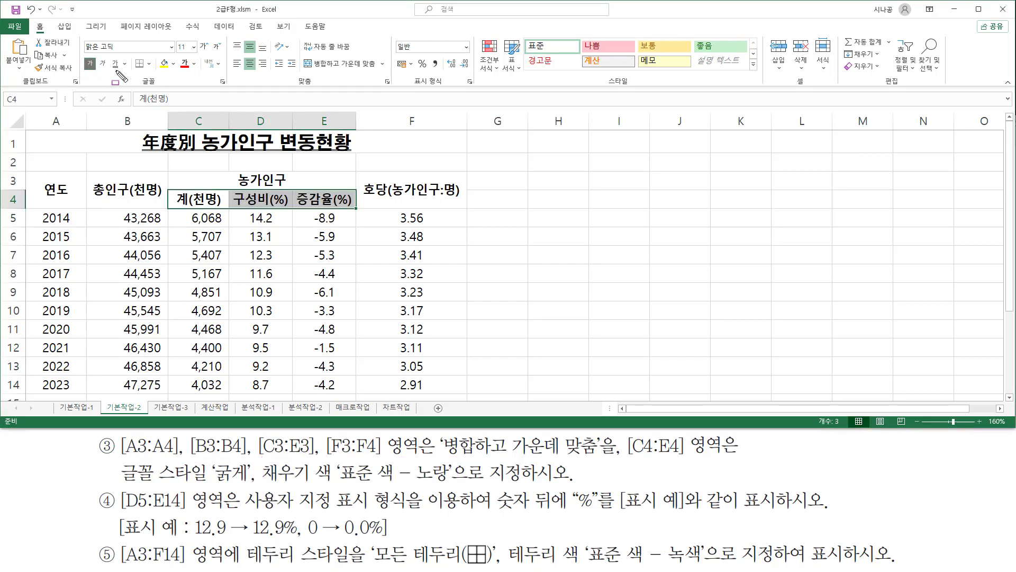
Fill the header cells C4:E4 with the standard color yellow.
drag(155, 52, 179, 77)
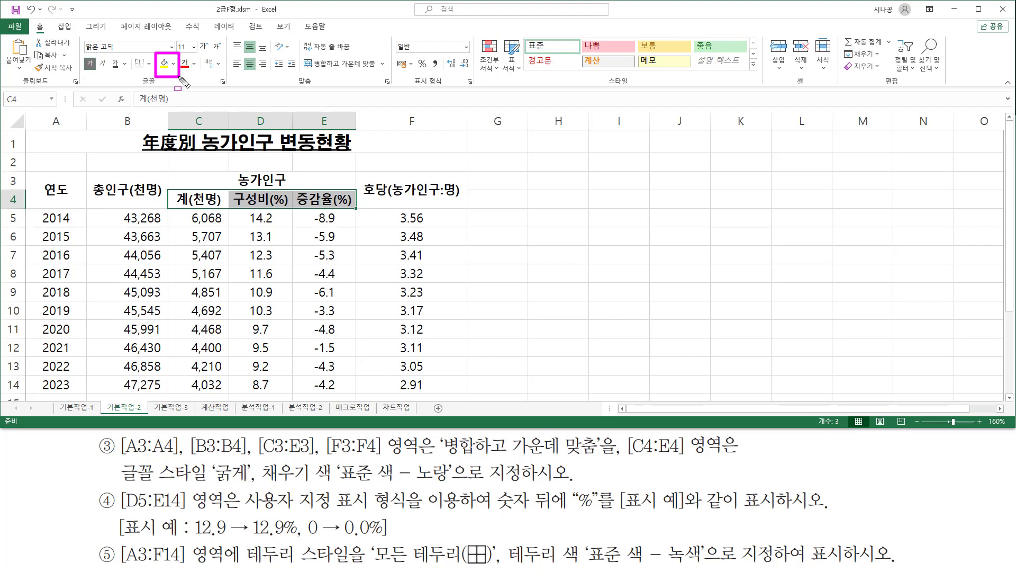
key(Escape)
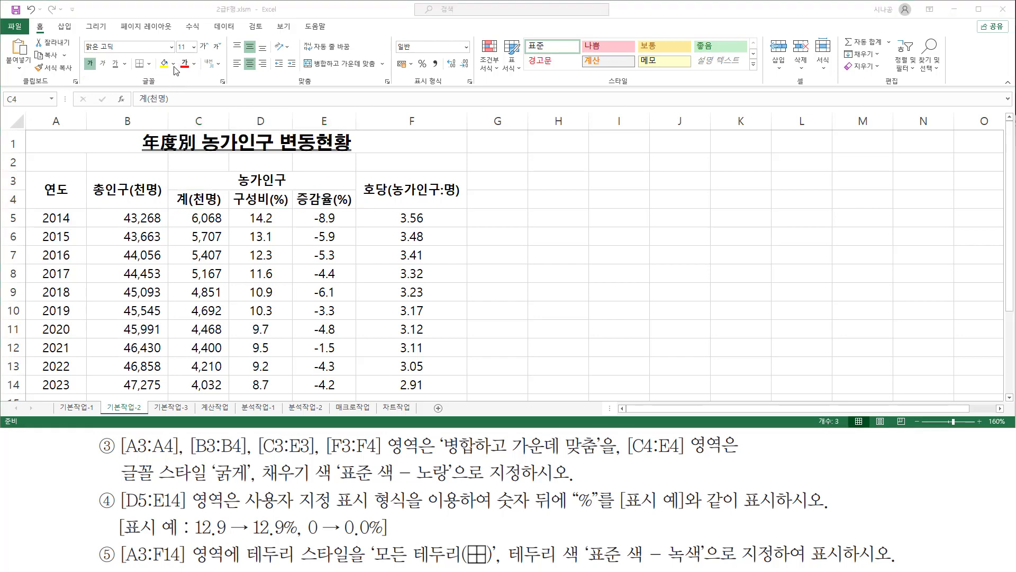
click(174, 64)
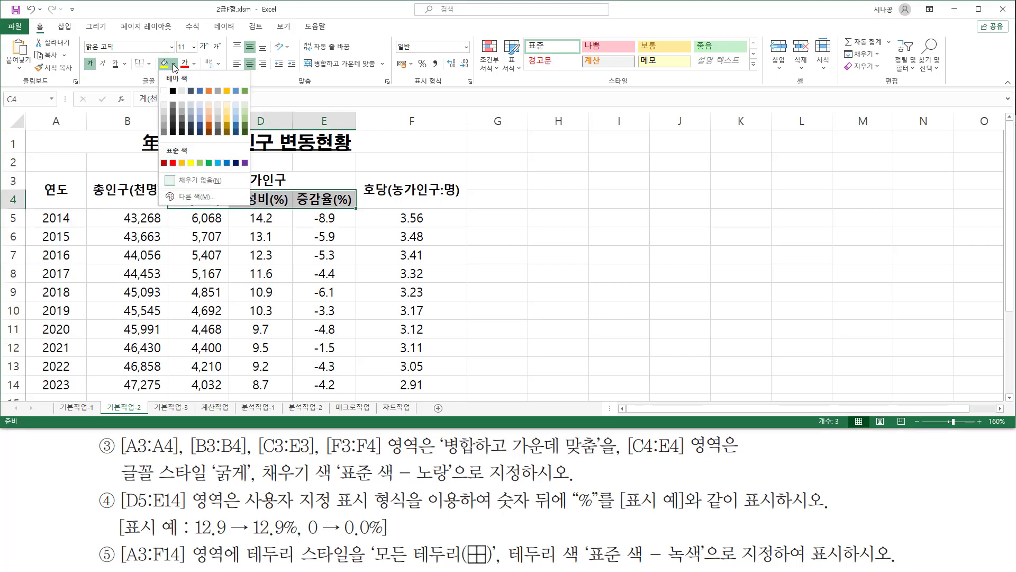
click(192, 161)
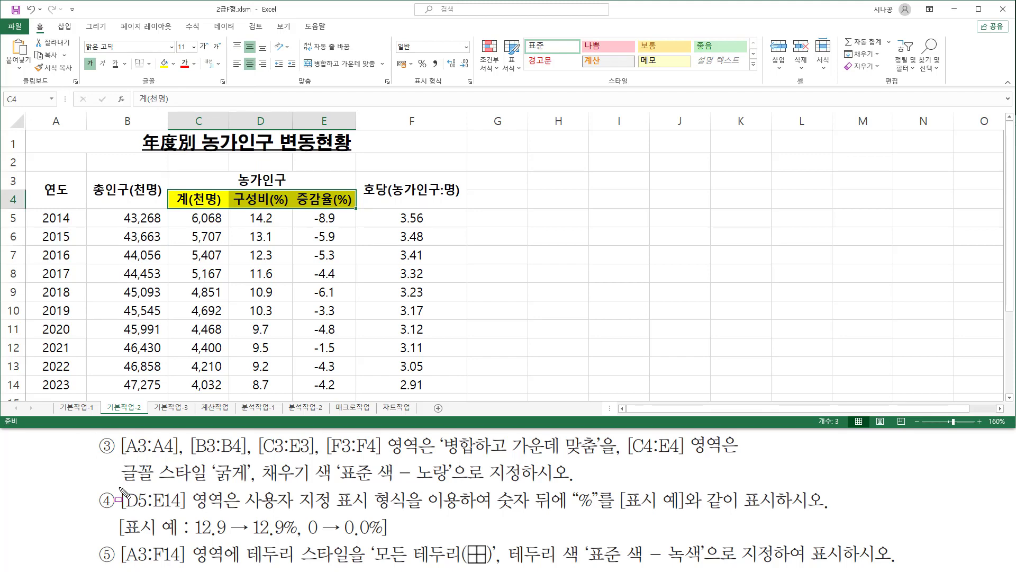
mouse_move(118, 486)
mouse_down()
mouse_move(128, 512)
mouse_move(148, 512)
mouse_up()
drag(152, 513, 243, 514)
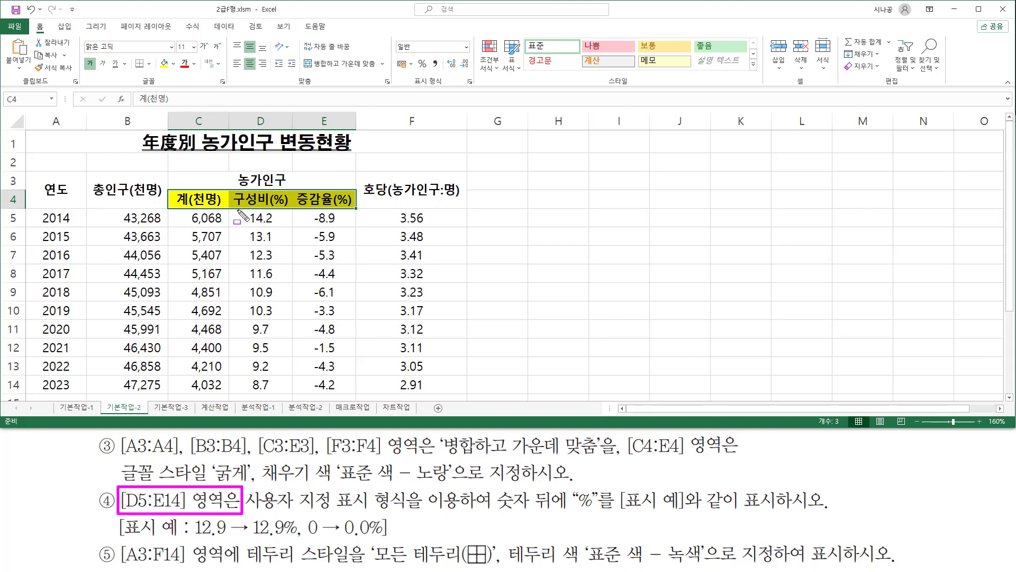
drag(237, 209, 280, 228)
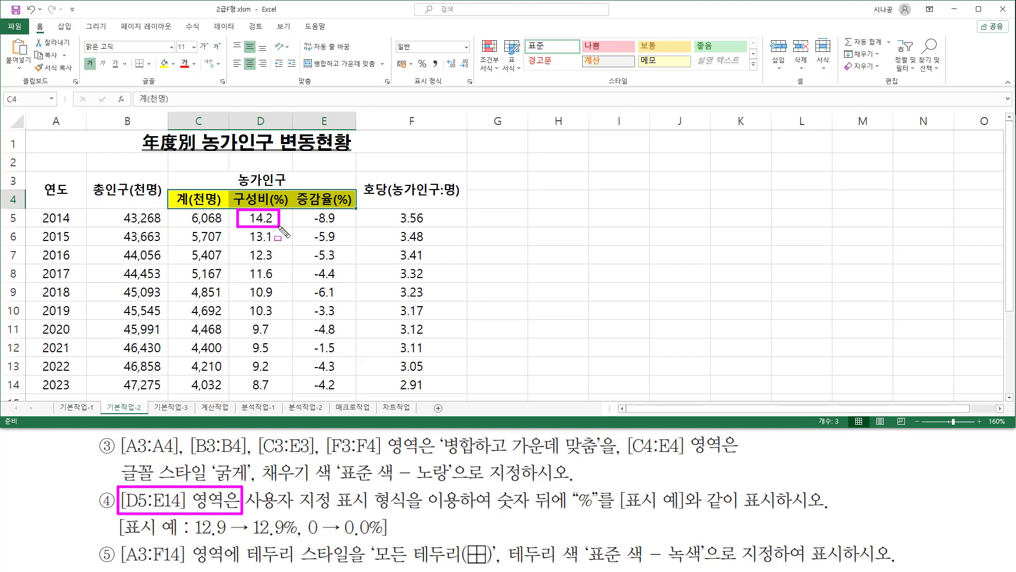
drag(280, 229, 353, 396)
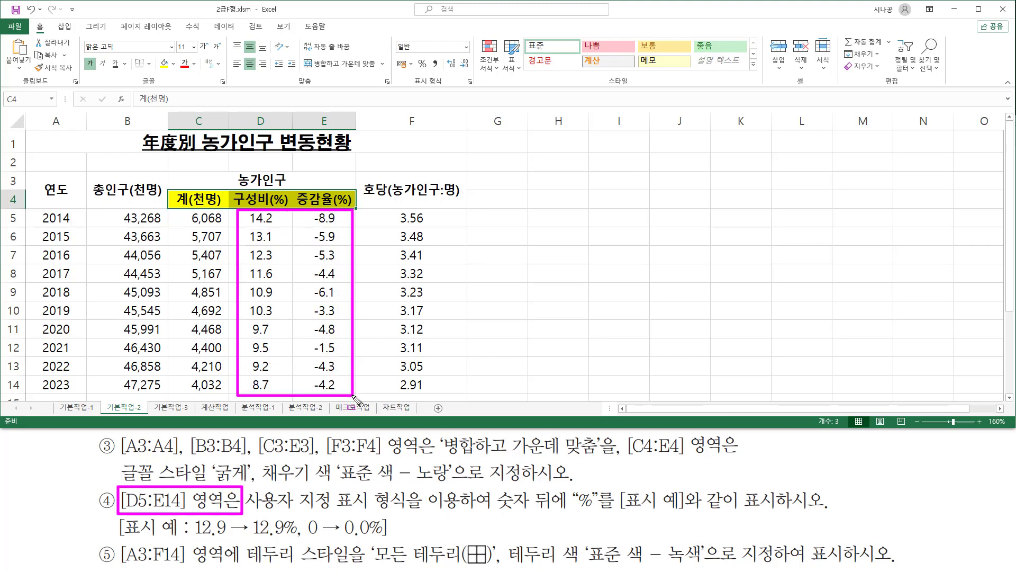
drag(245, 510, 395, 510)
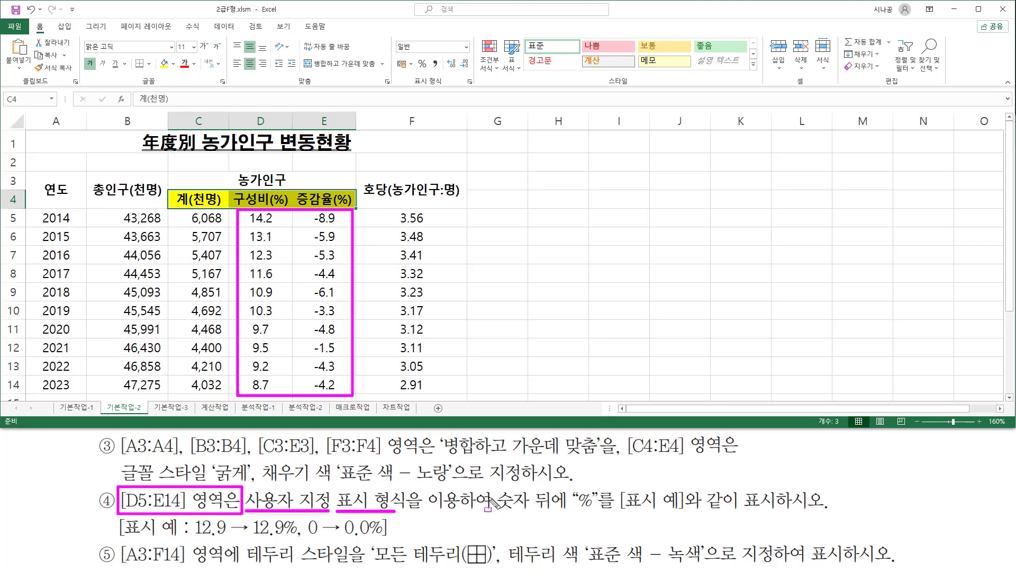
mouse_move(498, 511)
mouse_down()
mouse_move(585, 502)
mouse_move(600, 511)
mouse_move(787, 511)
mouse_up()
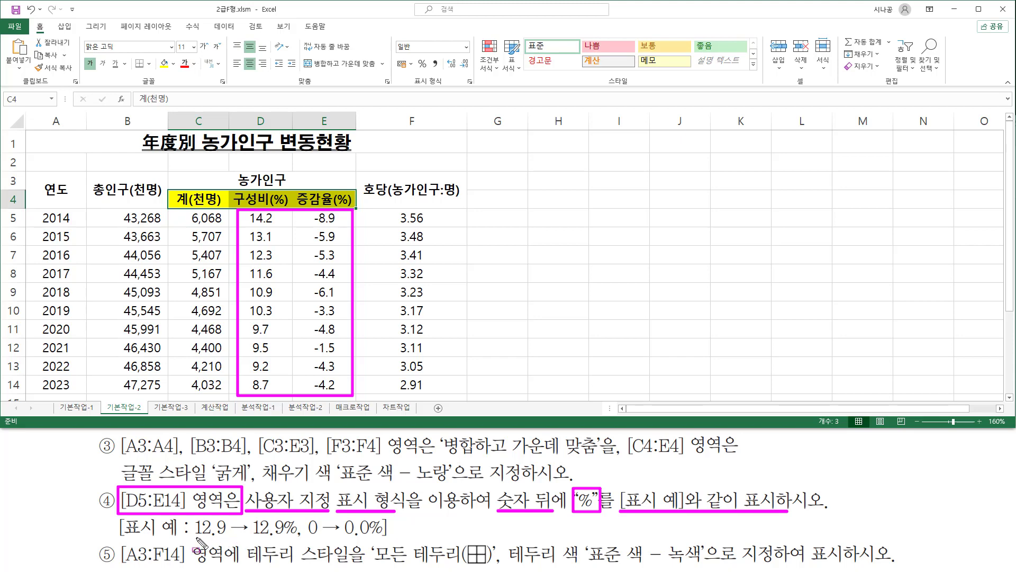
drag(195, 539, 282, 538)
drag(283, 514, 298, 541)
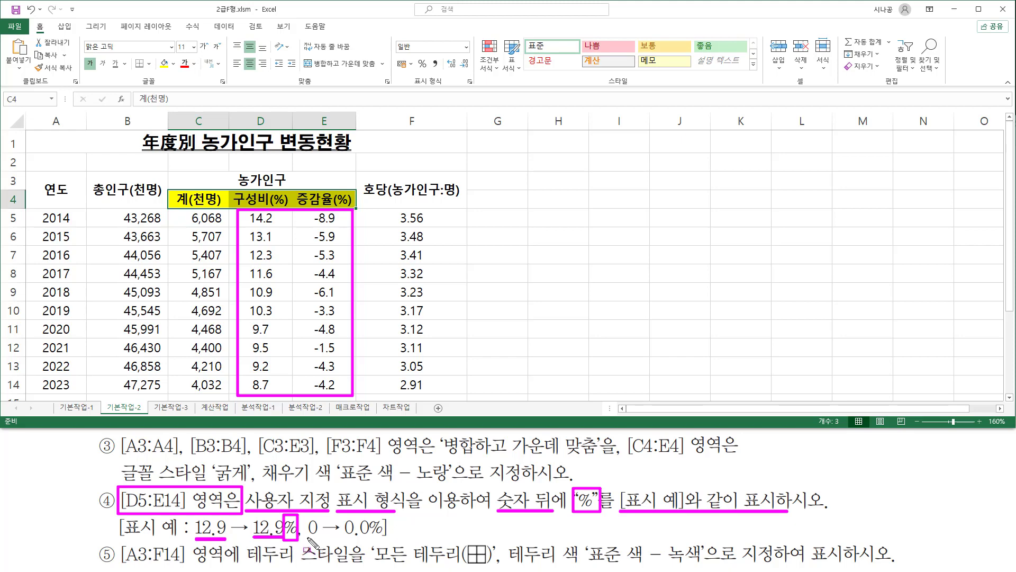
drag(306, 536, 370, 541)
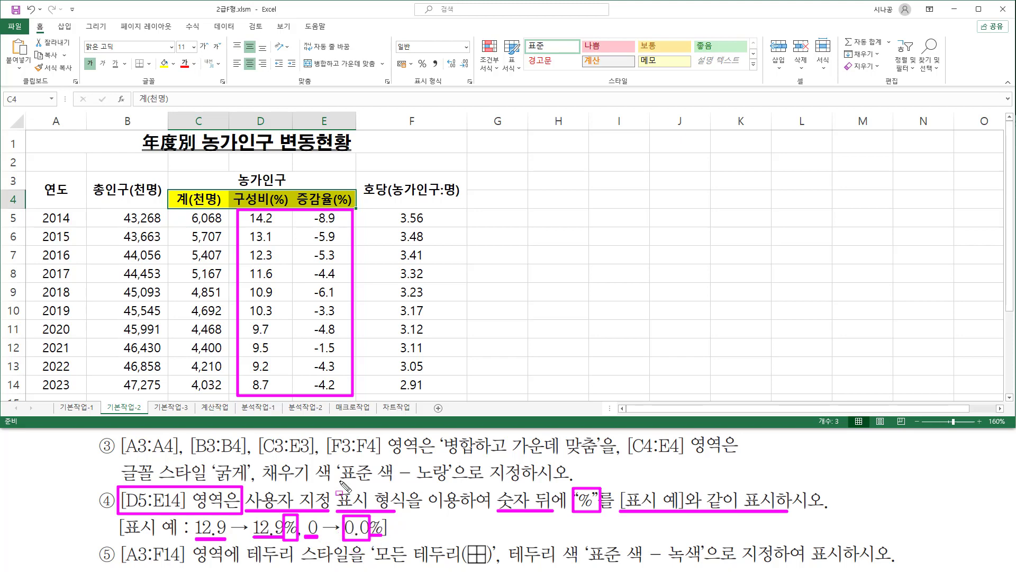
Open the cell format settings for D5:E14 and choose the custom number category (사용자 지정).
drag(260, 218, 338, 377)
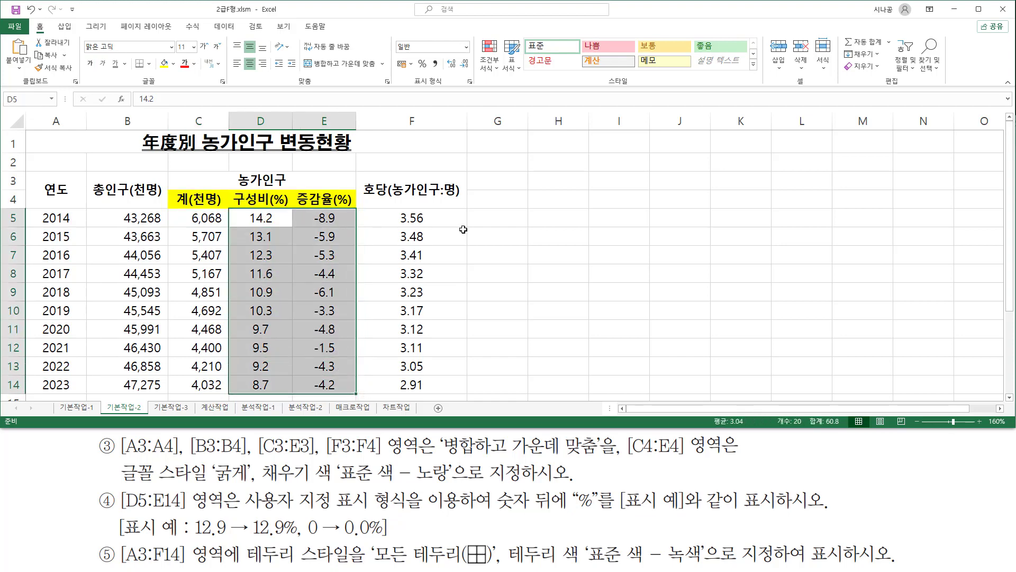
key(ctrl+1)
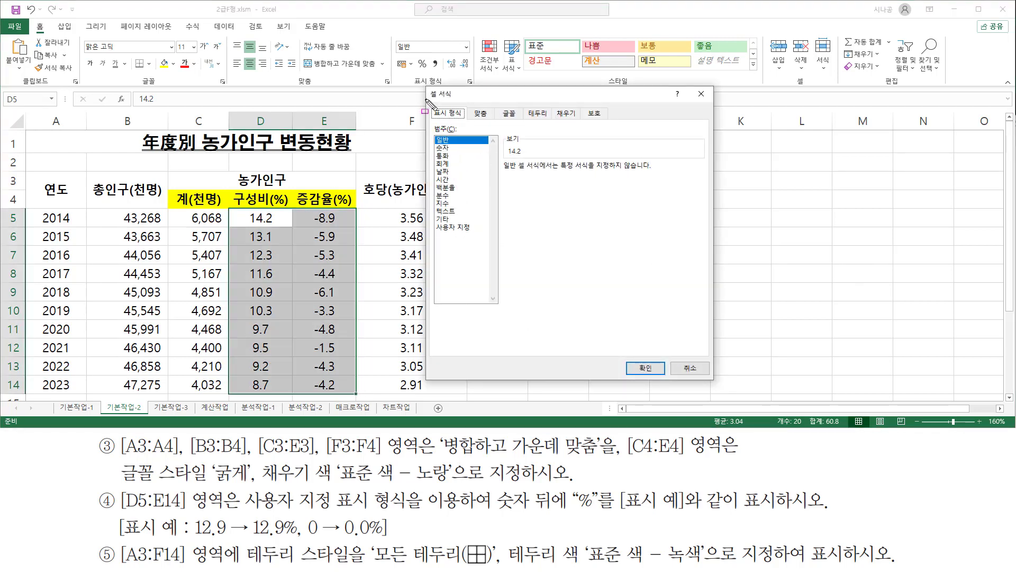
mouse_move(427, 101)
mouse_down()
mouse_move(459, 101)
mouse_move(448, 119)
mouse_move(468, 120)
mouse_up()
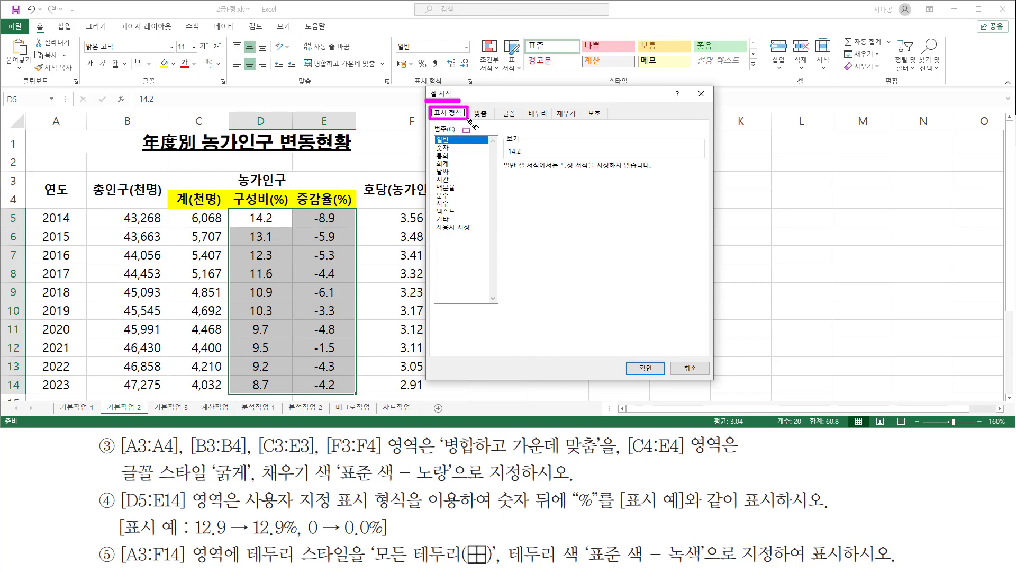
drag(430, 236, 463, 236)
drag(470, 245, 482, 221)
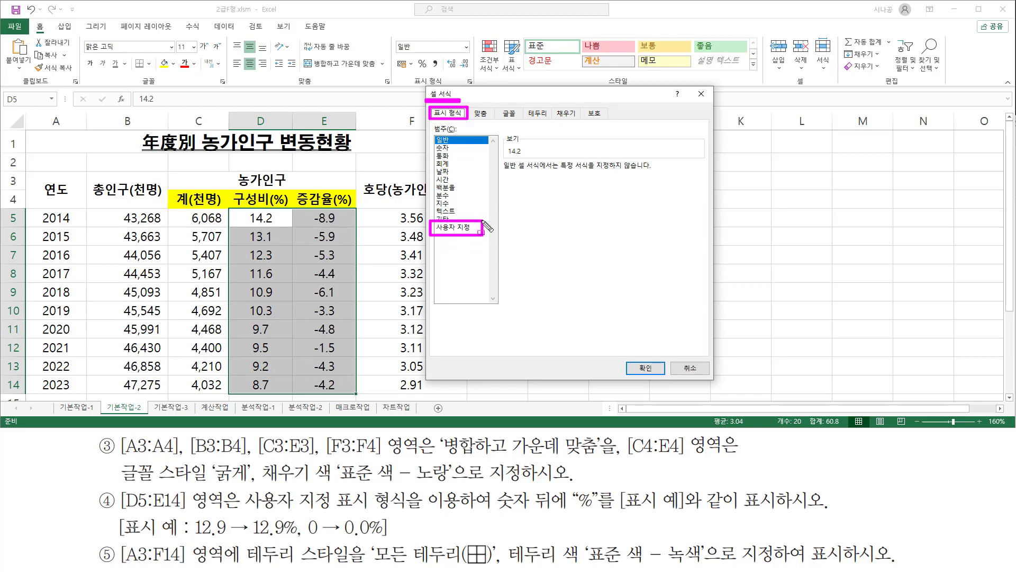
click(464, 228)
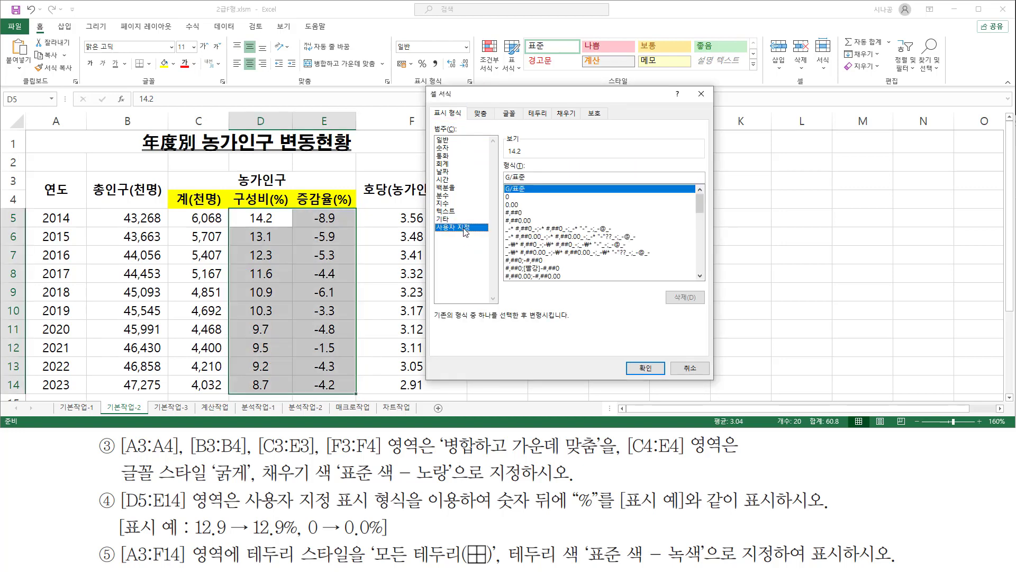
Replace the format code with 0.0"%" and apply this custom format to D5:E14.
key(ctrl+2)
drag(501, 184, 536, 170)
key(Escape)
click(542, 178)
key(BackSpace)
key(BackSpace)
key(BackSpace)
key(BackSpace)
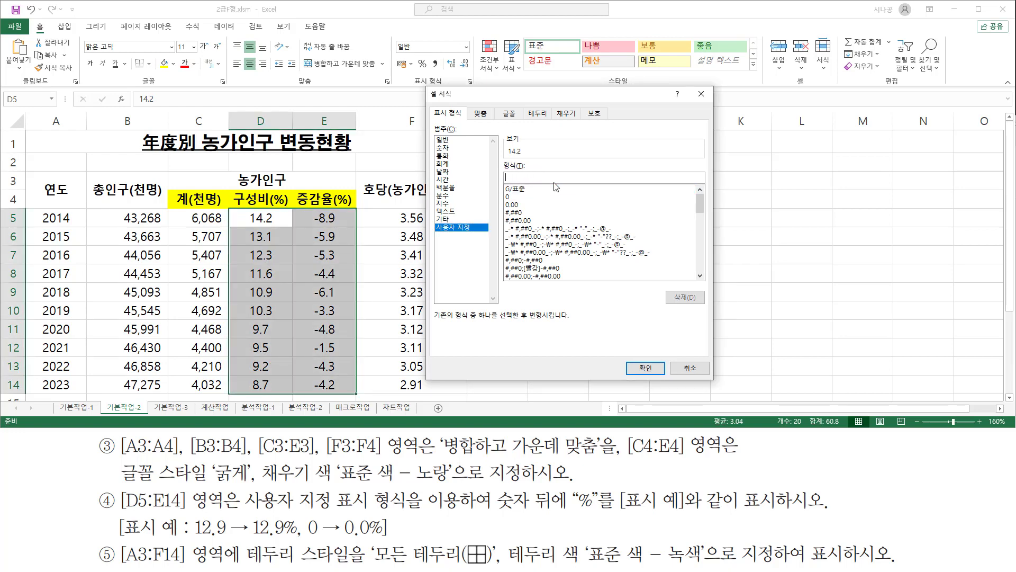
key(ctrl+2)
drag(305, 538, 371, 538)
key(Escape)
click(521, 178)
drag(368, 514, 387, 536)
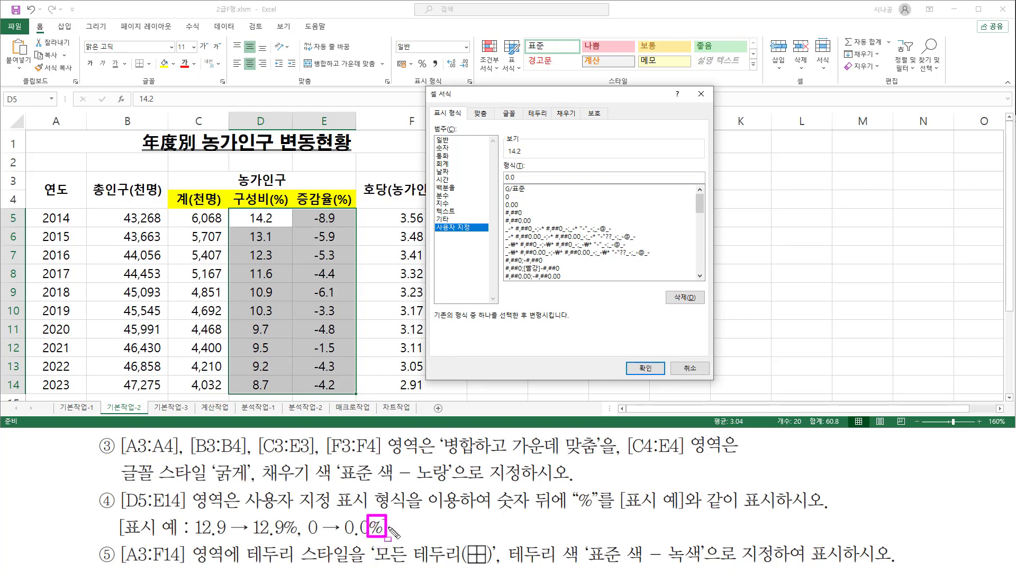
key(Escape)
click(540, 176)
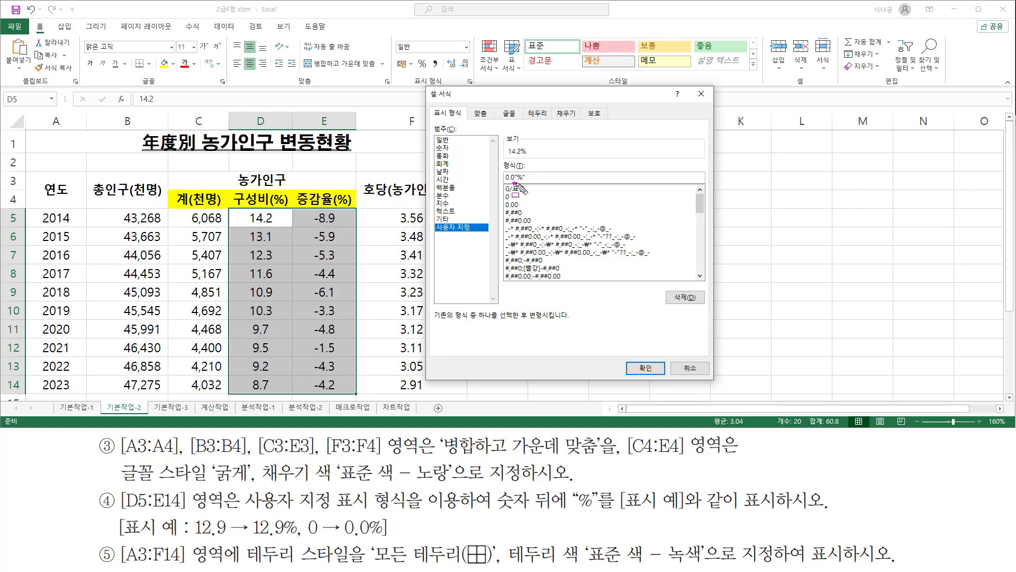
drag(512, 182, 525, 182)
drag(629, 354, 656, 376)
key(Escape)
click(645, 369)
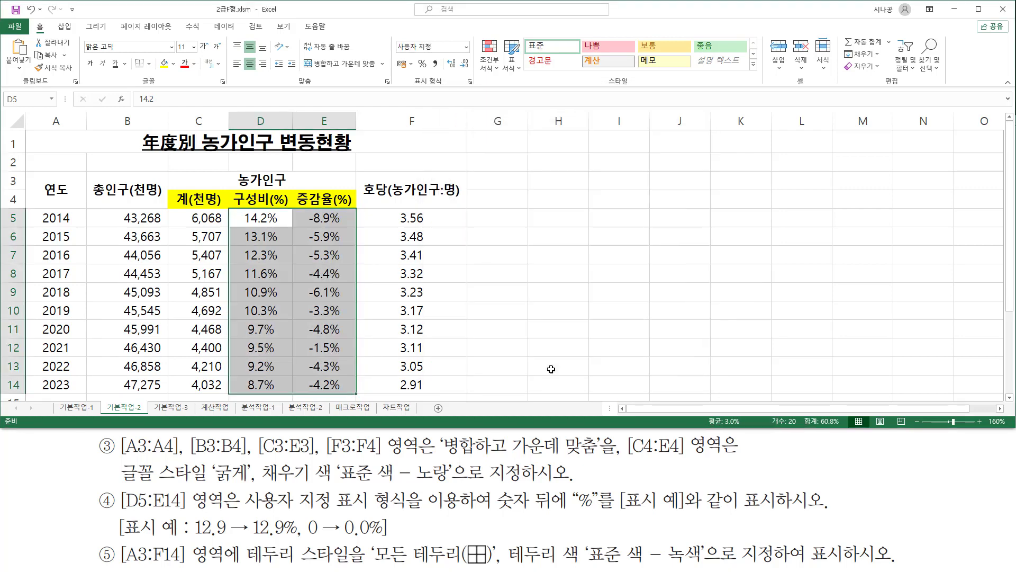
key(ctrl+2)
drag(243, 206, 265, 392)
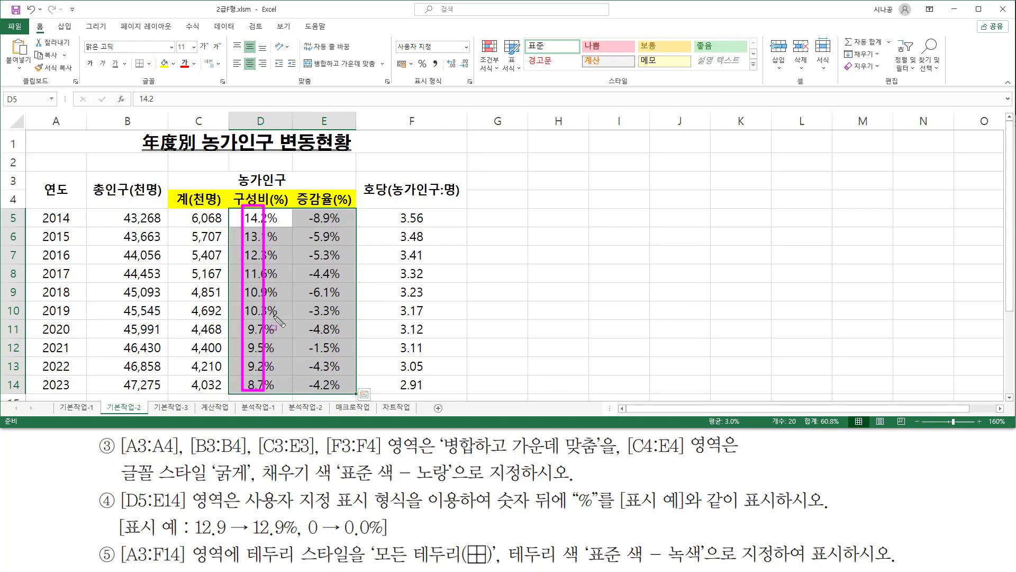
drag(309, 205, 328, 395)
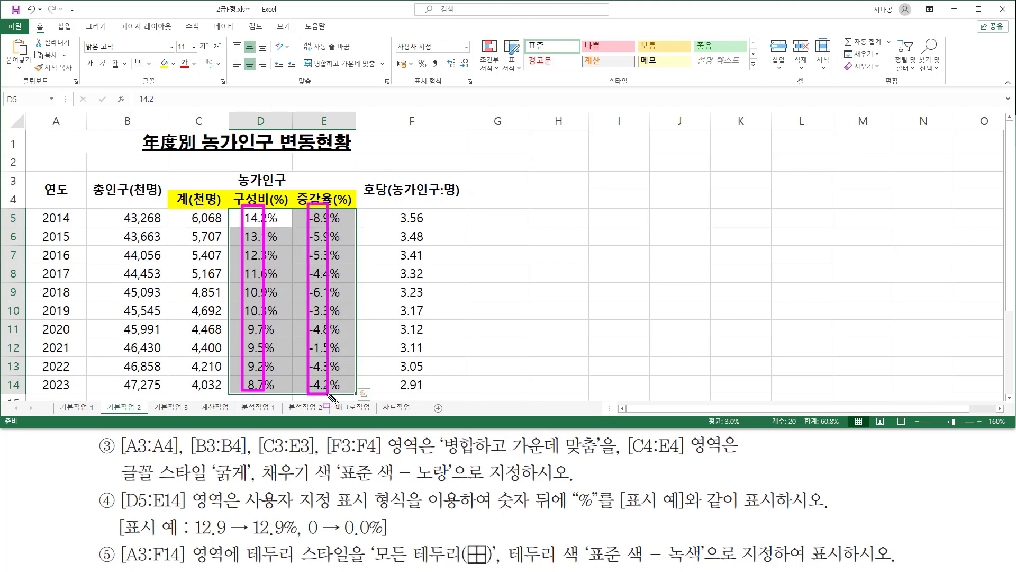
key(Escape)
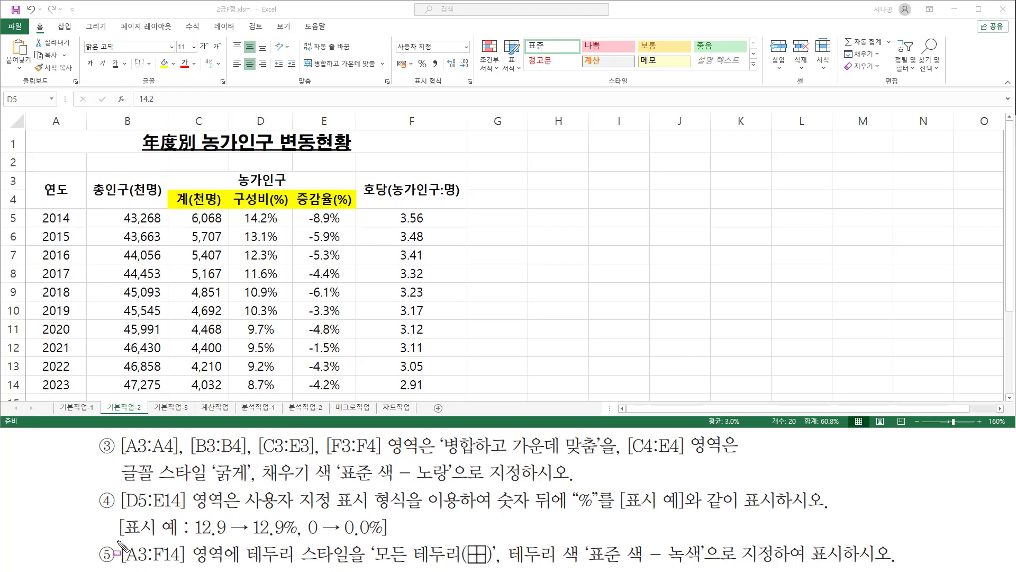
mouse_move(117, 540)
mouse_down()
mouse_move(150, 567)
mouse_move(226, 567)
mouse_up()
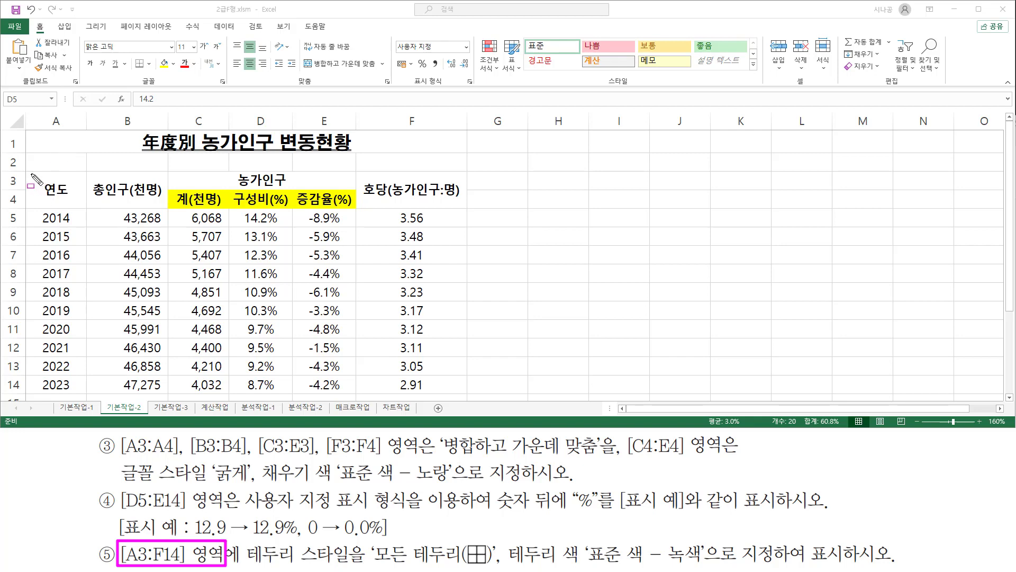
mouse_move(31, 174)
mouse_down()
mouse_move(70, 200)
mouse_move(259, 241)
mouse_move(383, 304)
mouse_move(464, 397)
mouse_up()
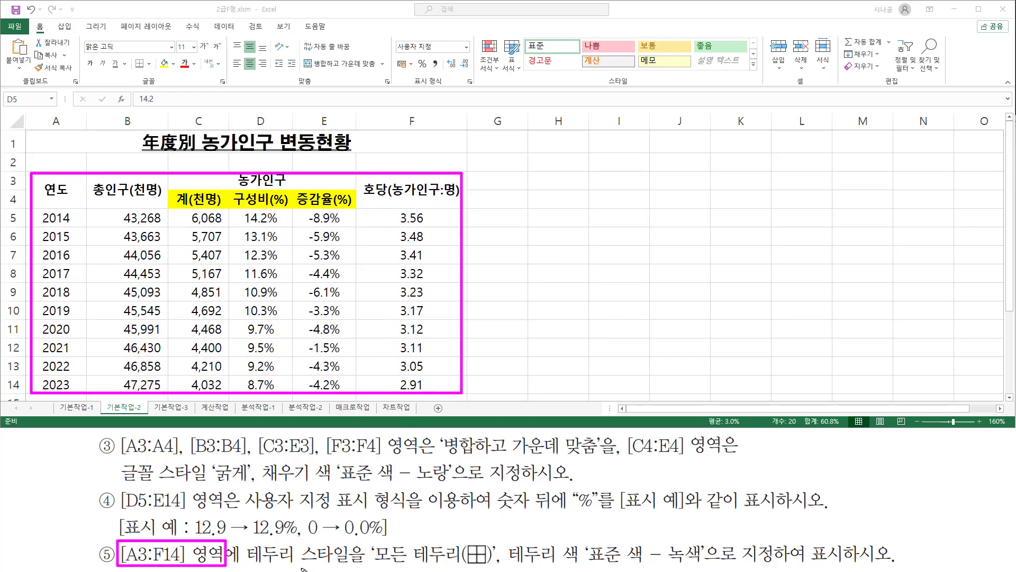
drag(244, 564, 702, 565)
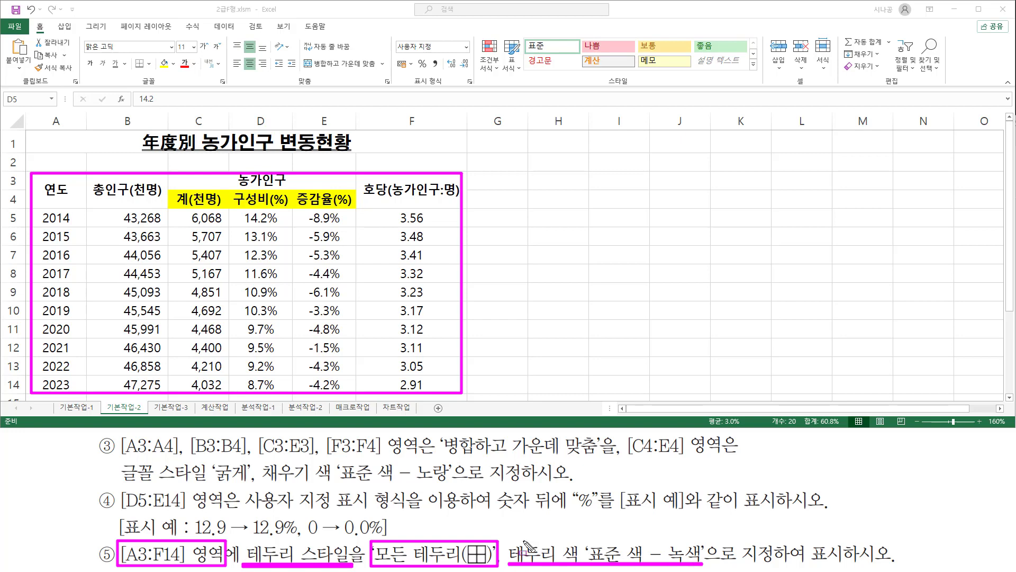
mouse_move(507, 540)
mouse_down()
mouse_move(523, 556)
mouse_move(585, 567)
mouse_up()
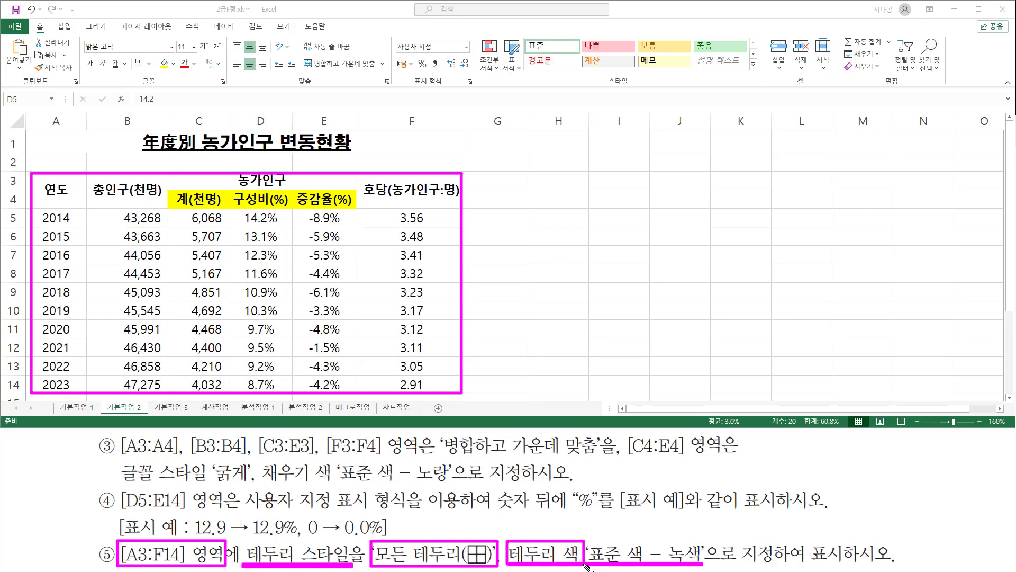
Open the border settings in the cell format options for the table range A3:F14.
drag(132, 54, 155, 73)
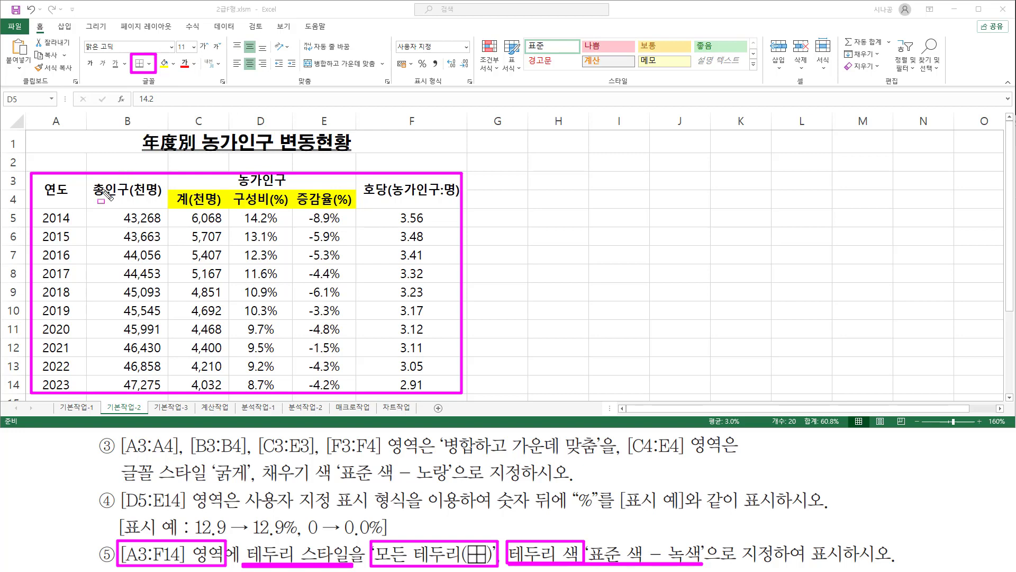
key(Escape)
click(74, 190)
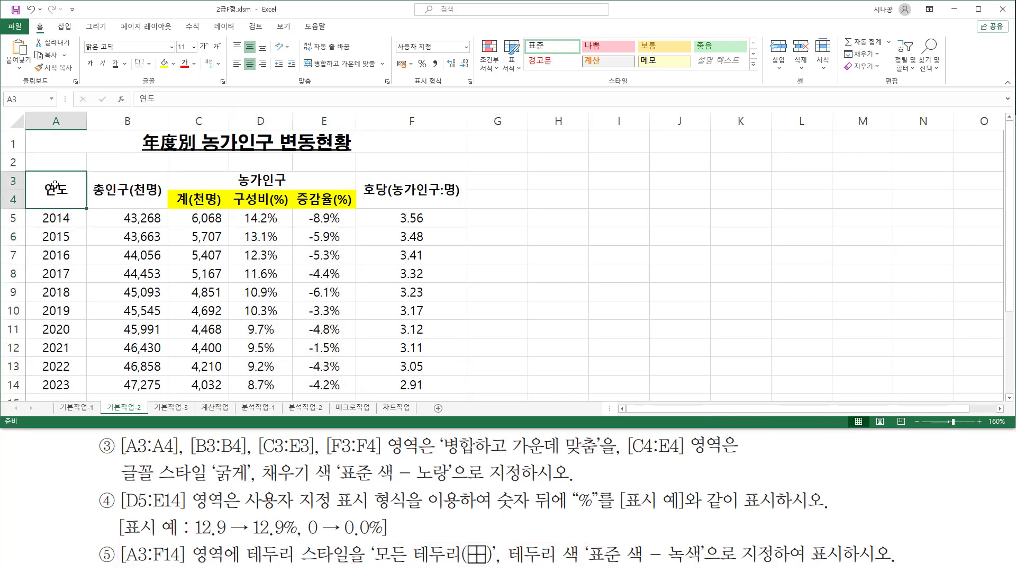
drag(55, 185, 394, 387)
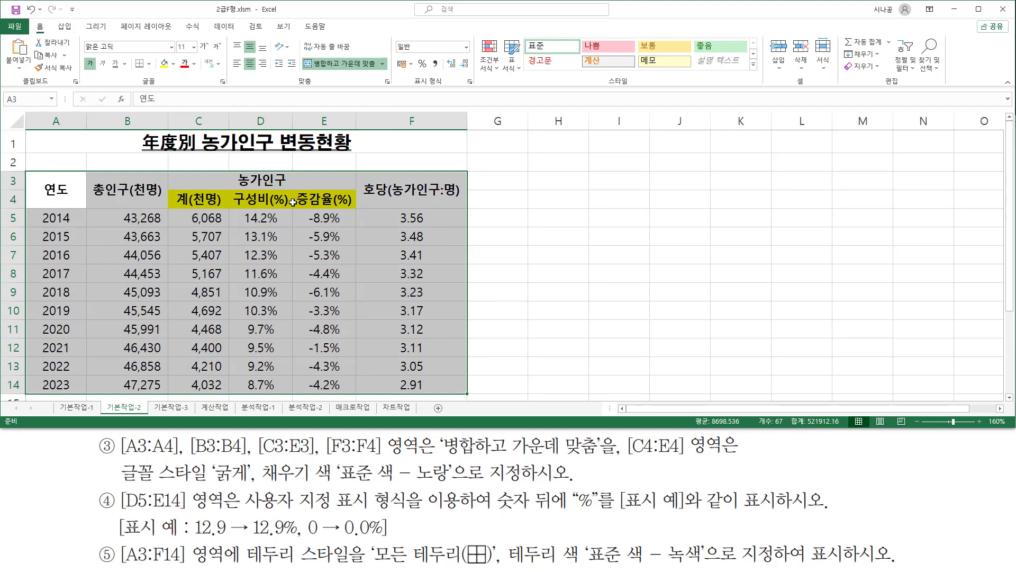
key(ctrl+1)
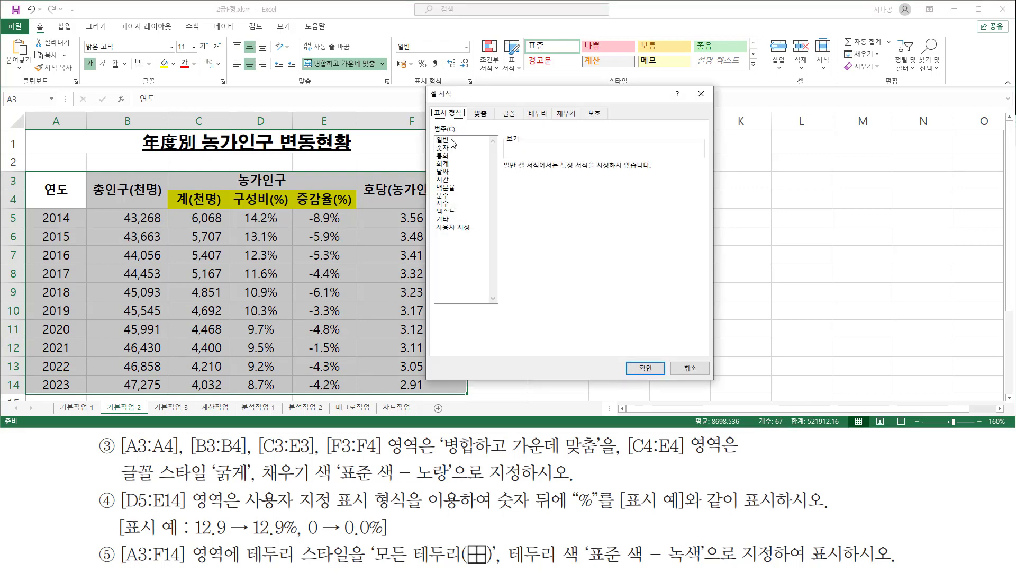
mouse_move(424, 86)
mouse_down()
mouse_move(422, 142)
mouse_move(677, 374)
mouse_move(719, 382)
mouse_up()
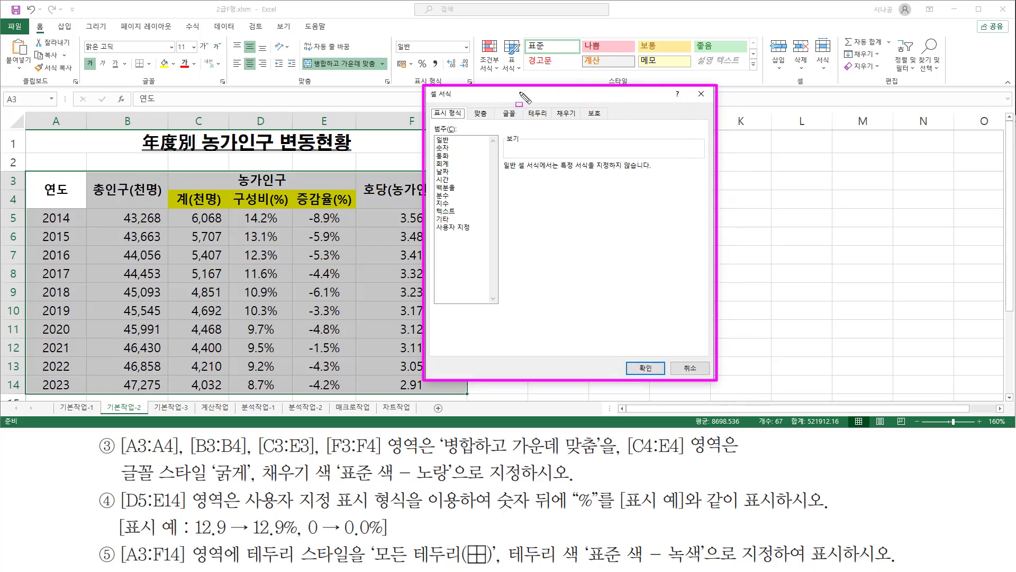
drag(521, 104, 550, 122)
click(537, 114)
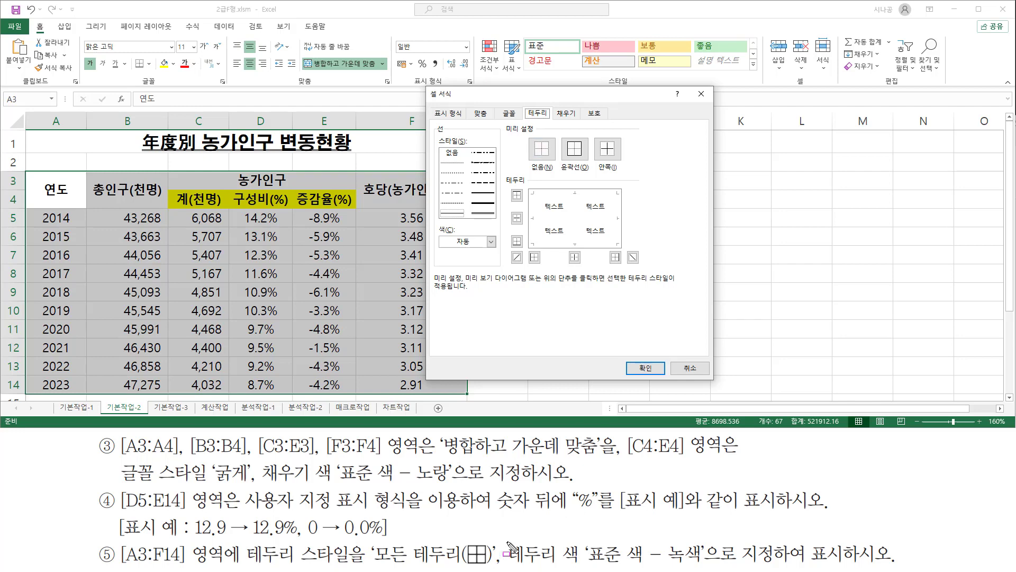
Set the border line color for A3:F14 to the standard color green.
mouse_move(507, 539)
mouse_down()
mouse_move(581, 565)
mouse_move(710, 565)
mouse_up()
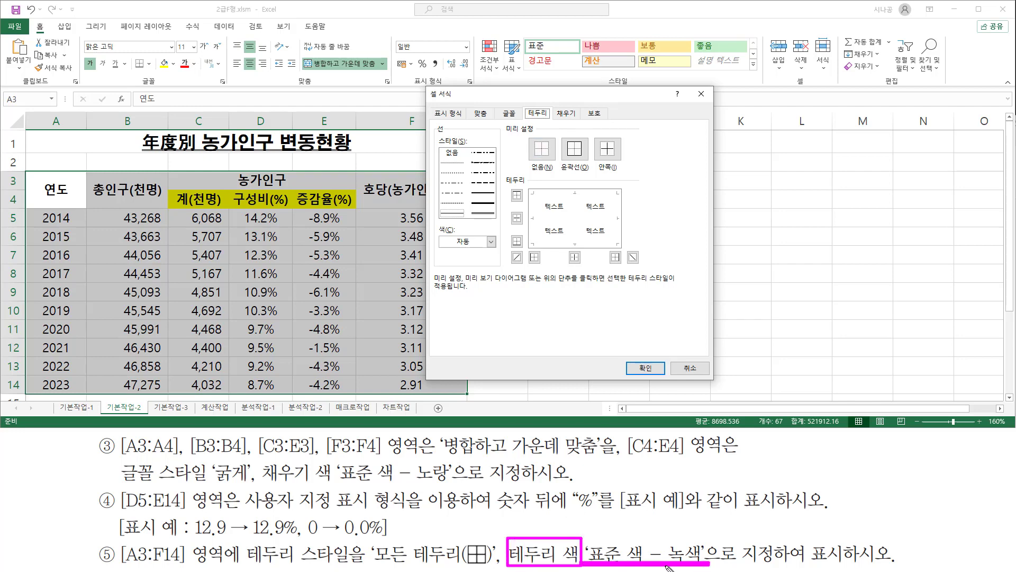
mouse_move(435, 229)
mouse_down()
mouse_move(449, 258)
mouse_move(502, 253)
mouse_up()
key(Escape)
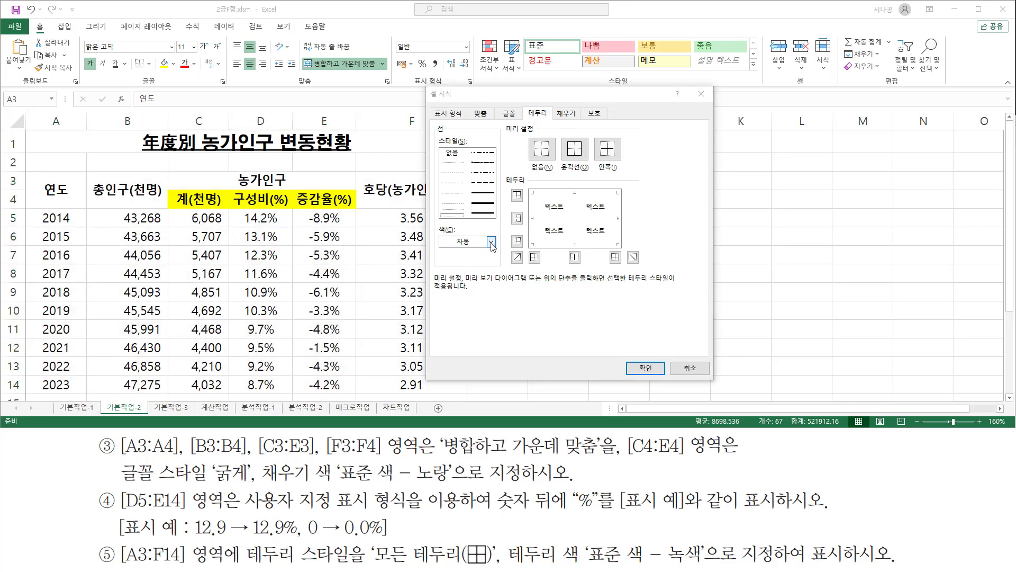
click(491, 242)
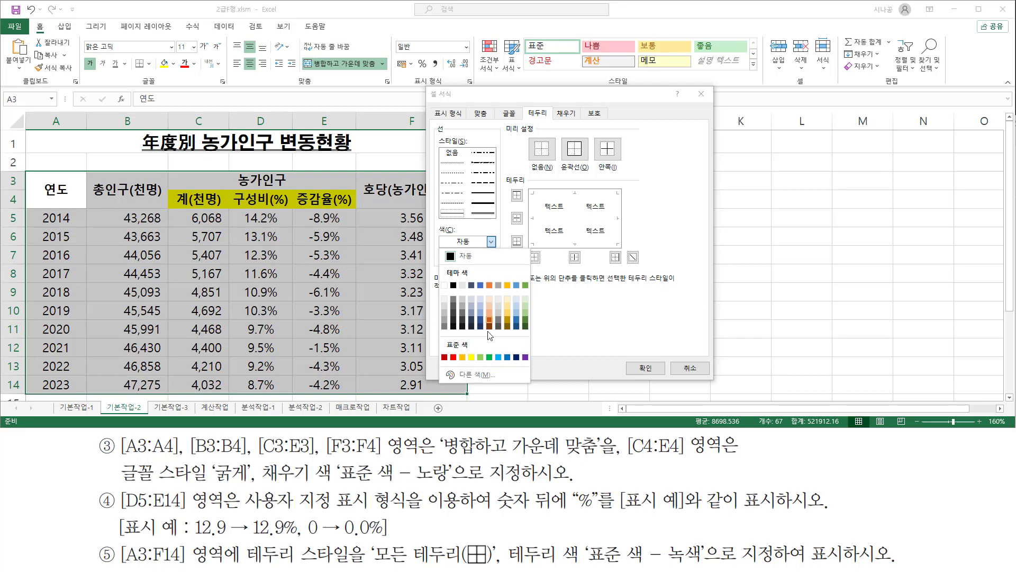
click(489, 358)
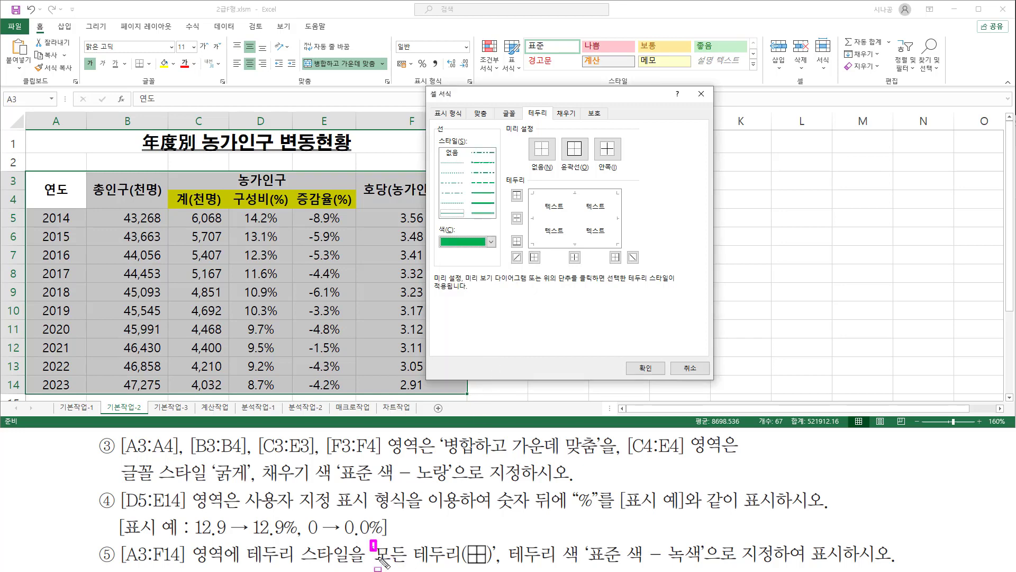
Apply the green line as outline and inside borders (윤곽선, 안쪽) to all cells of A3:F14.
drag(370, 541, 498, 566)
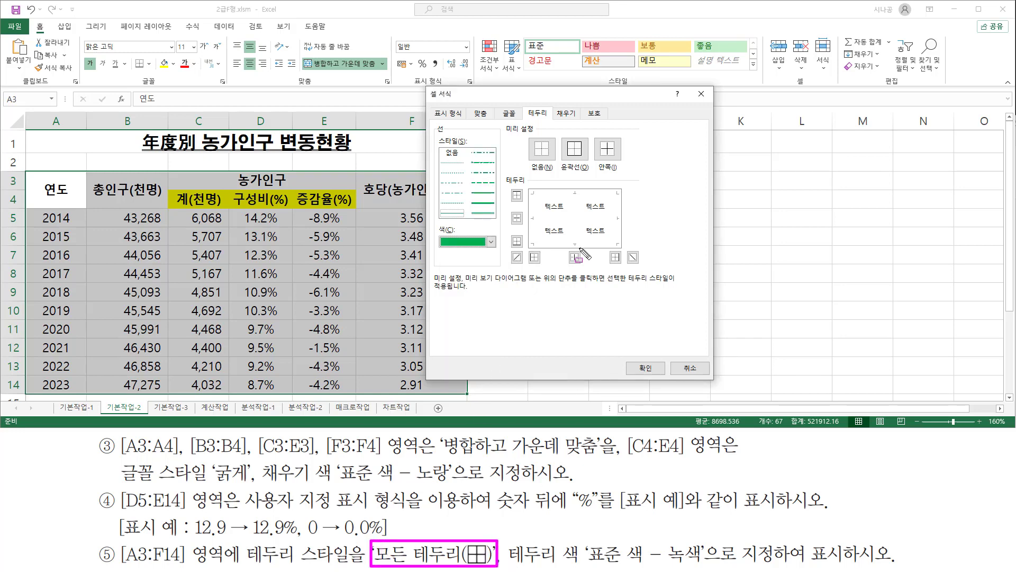
mouse_move(502, 133)
mouse_down()
mouse_move(537, 301)
mouse_move(677, 272)
mouse_up()
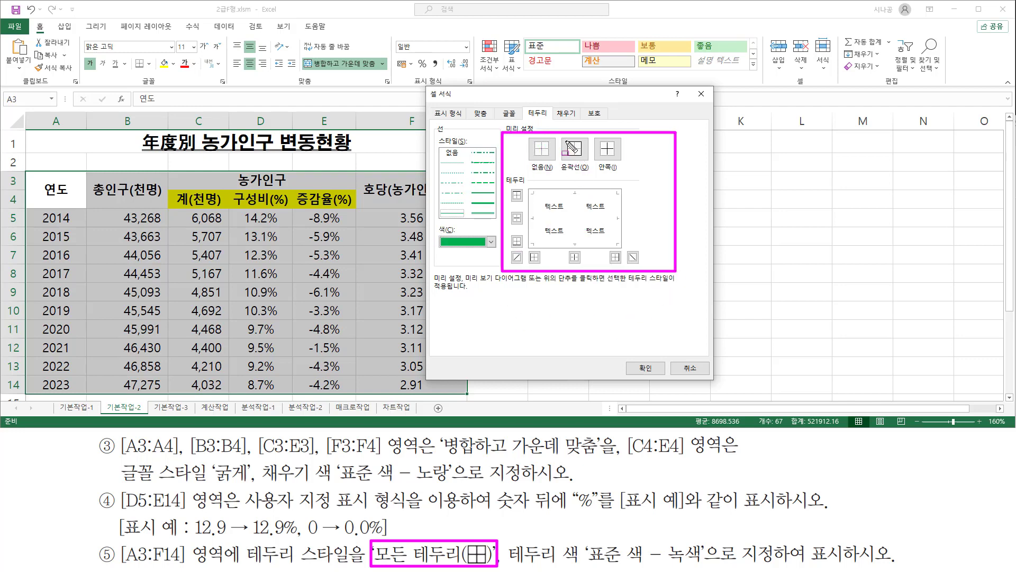
mouse_move(563, 139)
mouse_down()
mouse_move(585, 161)
mouse_move(619, 159)
mouse_up()
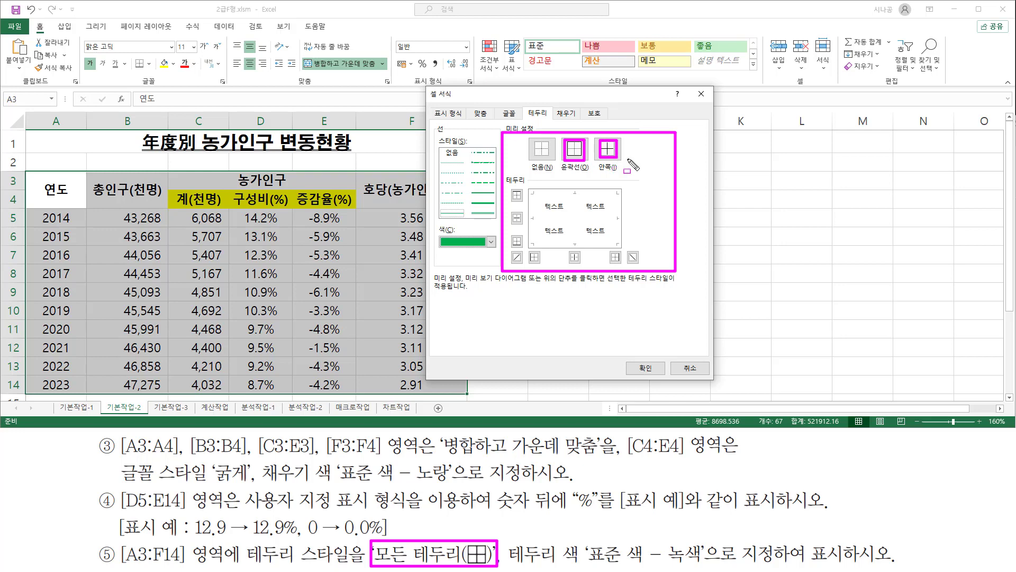
key(Escape)
click(579, 151)
click(612, 154)
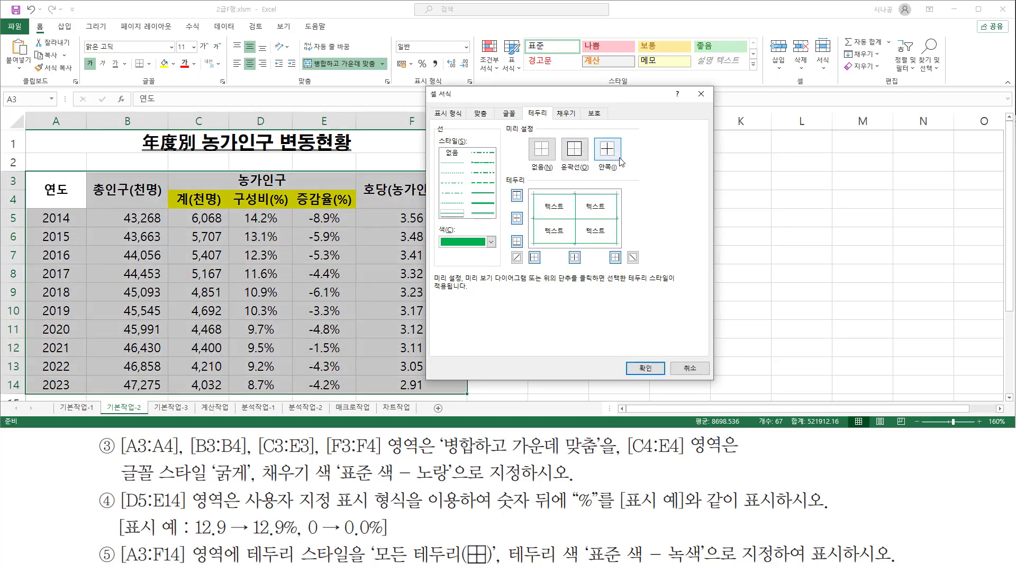
drag(554, 146, 636, 168)
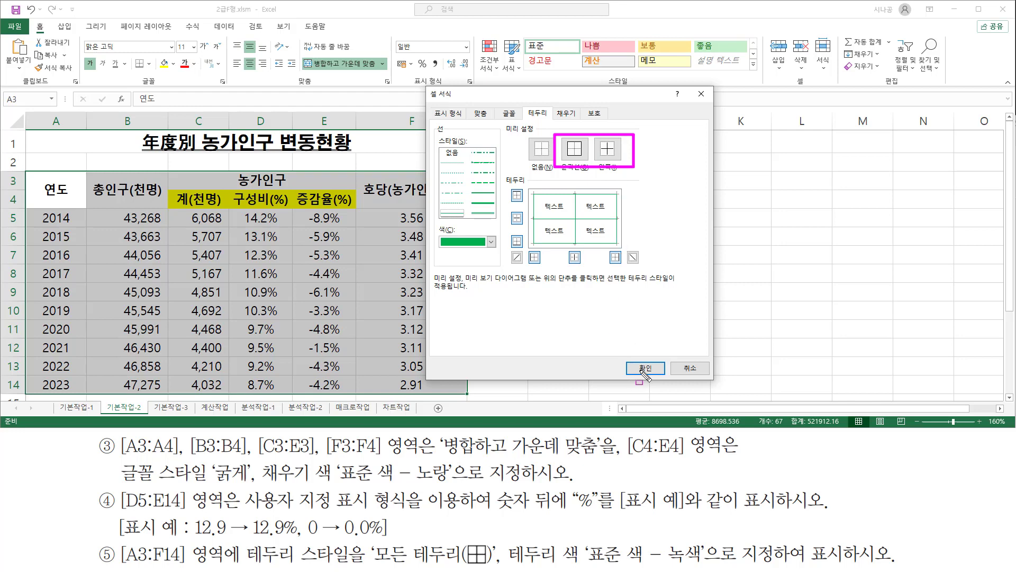
drag(628, 354, 660, 380)
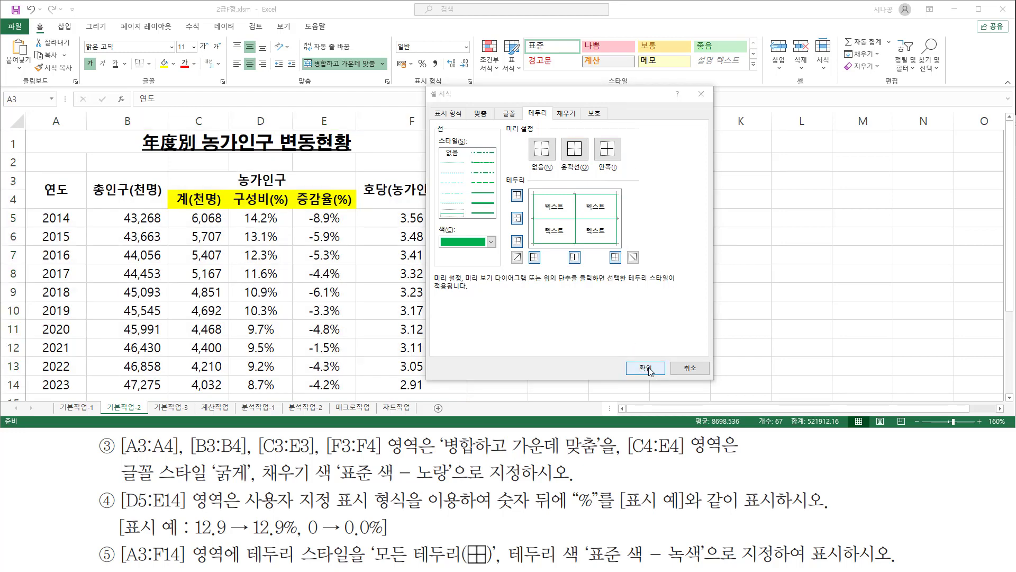
click(645, 368)
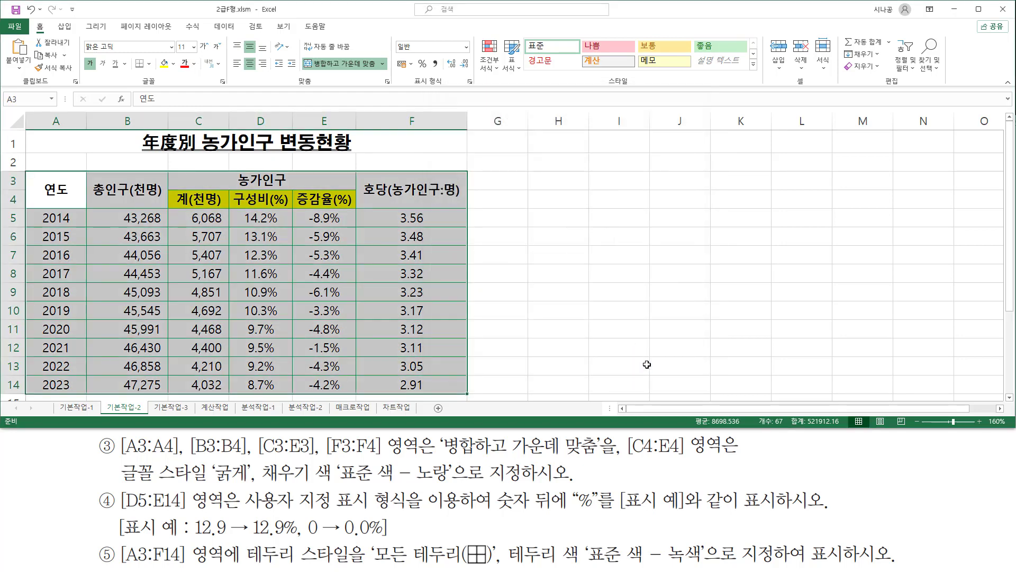
key(ctrl+2)
drag(583, 174, 806, 336)
key(Escape)
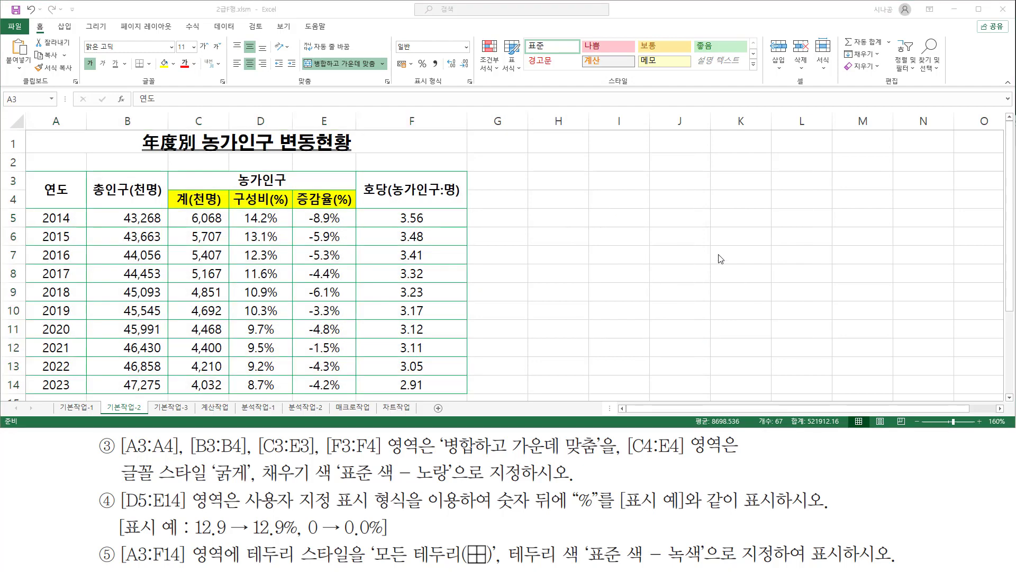
click(687, 256)
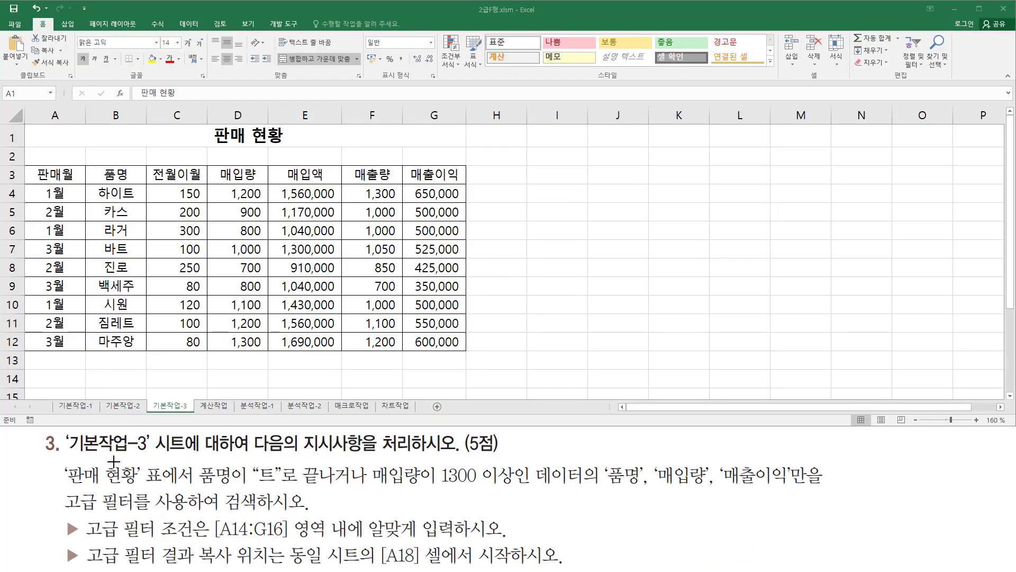
Examine the 기본작업-3 advanced filter instructions against the 판매 현황 table: conditions on 품명 and 매입량, output fields, and criteria range.
drag(64, 454, 148, 455)
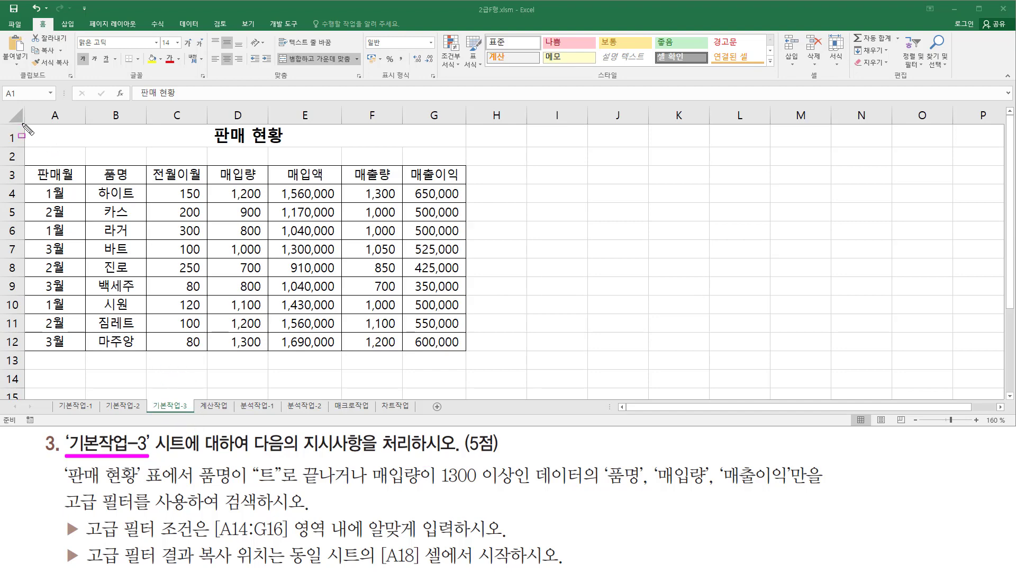
mouse_move(22, 122)
mouse_down()
mouse_move(51, 246)
mouse_move(472, 359)
mouse_up()
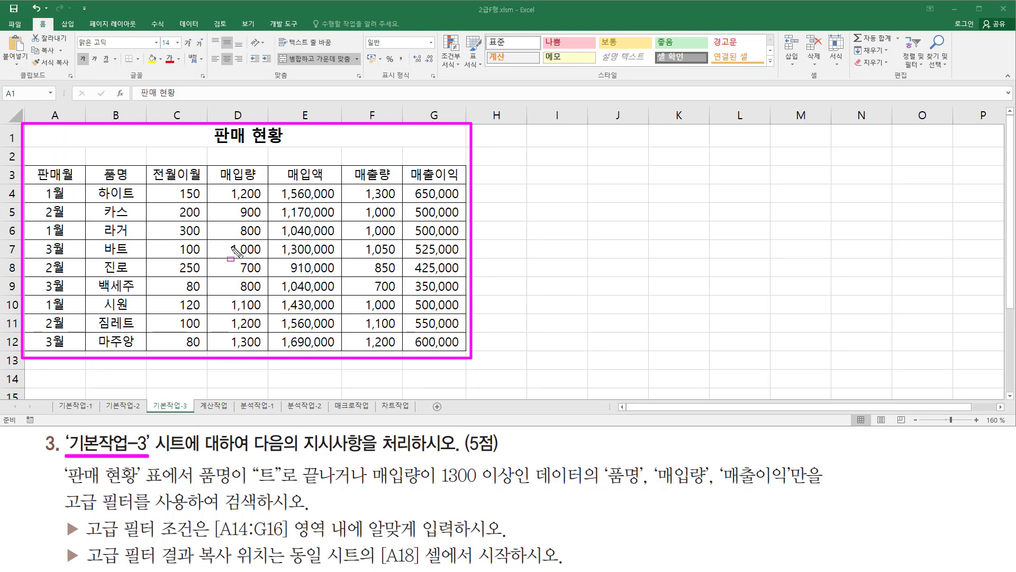
key(e)
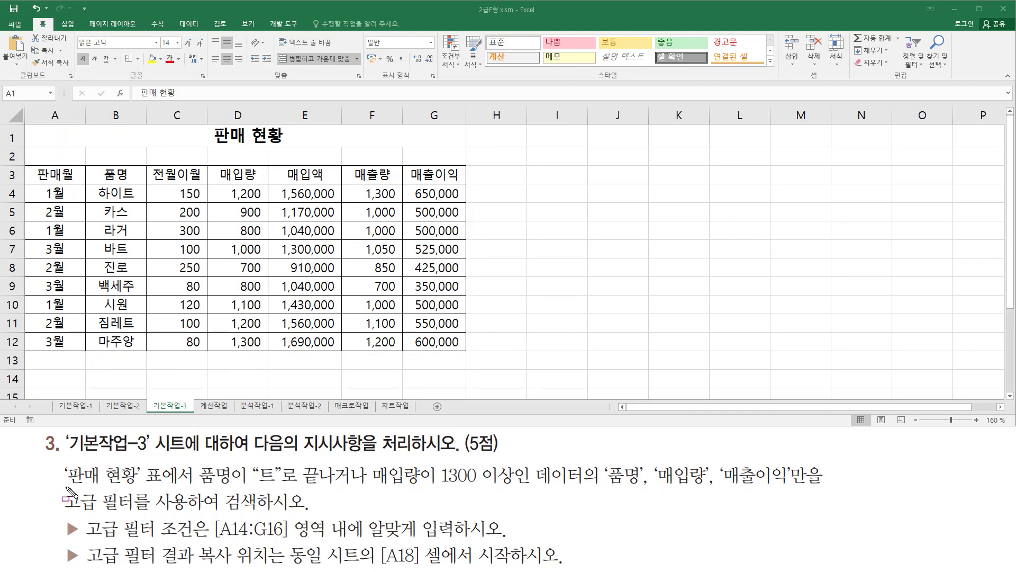
drag(65, 483, 234, 484)
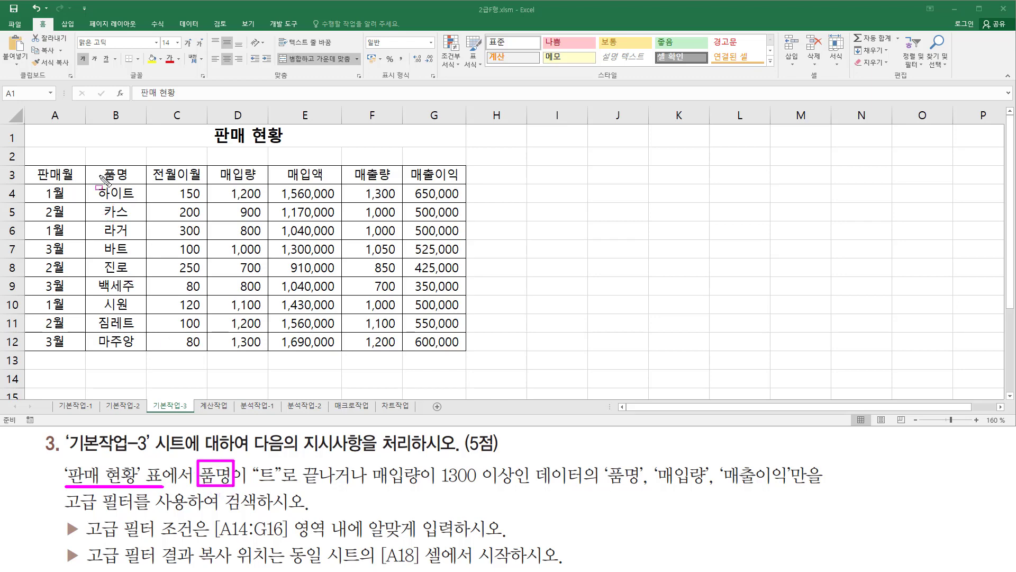
drag(101, 168, 134, 184)
drag(259, 488, 348, 490)
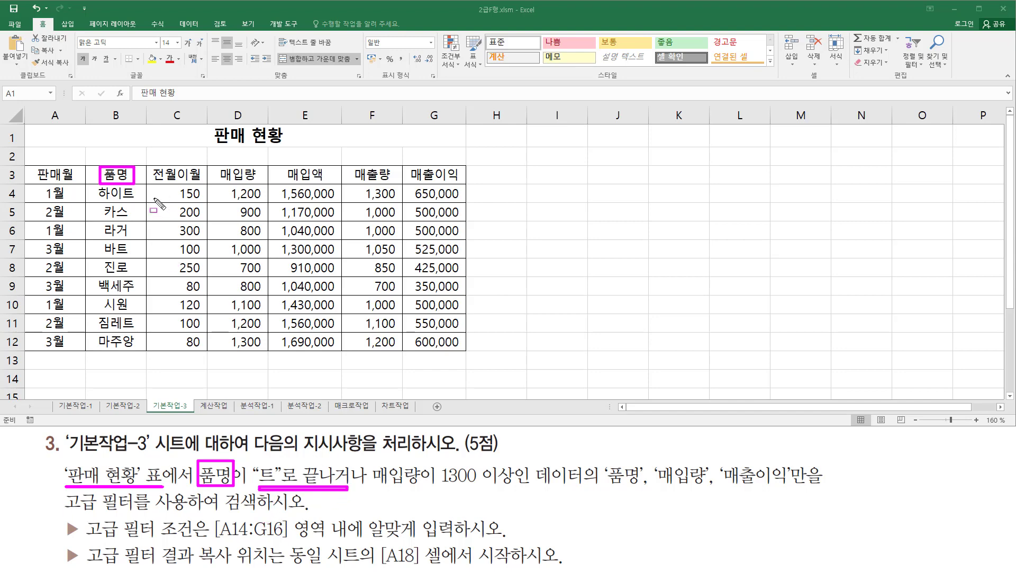
drag(122, 199, 133, 199)
drag(115, 254, 128, 254)
drag(122, 332, 138, 331)
drag(372, 460, 425, 491)
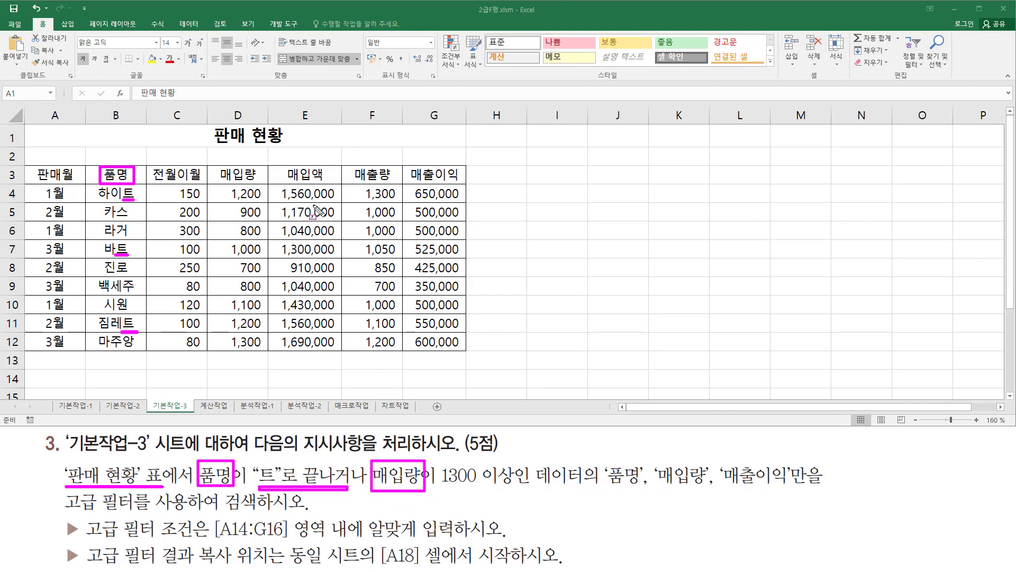
mouse_move(218, 165)
mouse_down()
mouse_move(229, 184)
mouse_move(256, 181)
mouse_up()
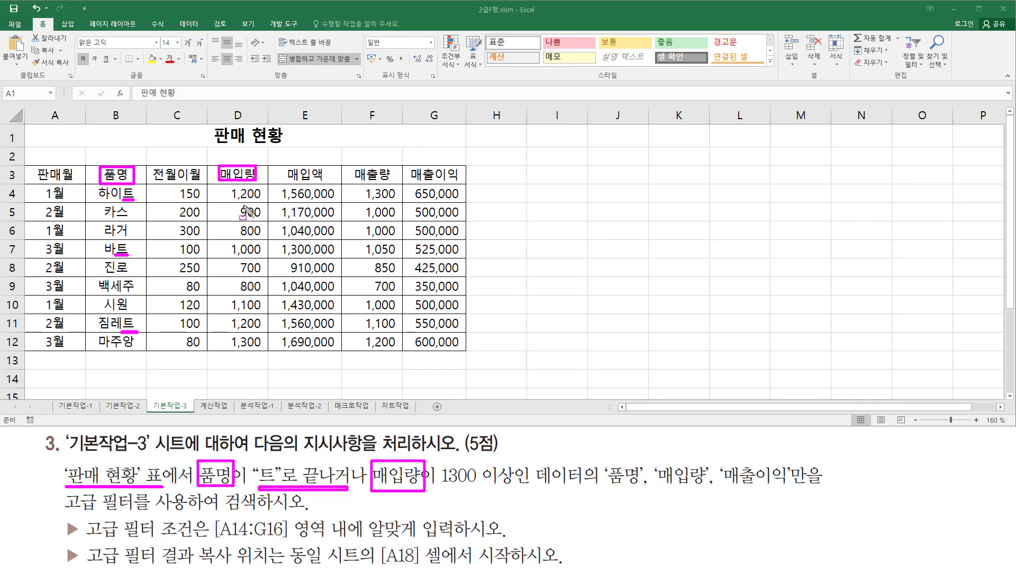
drag(440, 485, 515, 485)
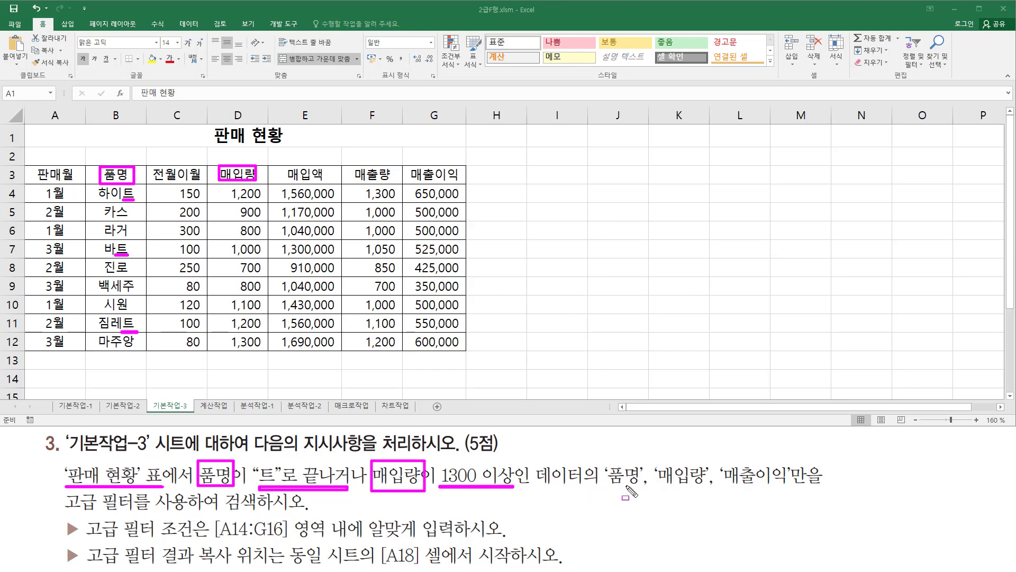
drag(25, 162, 74, 180)
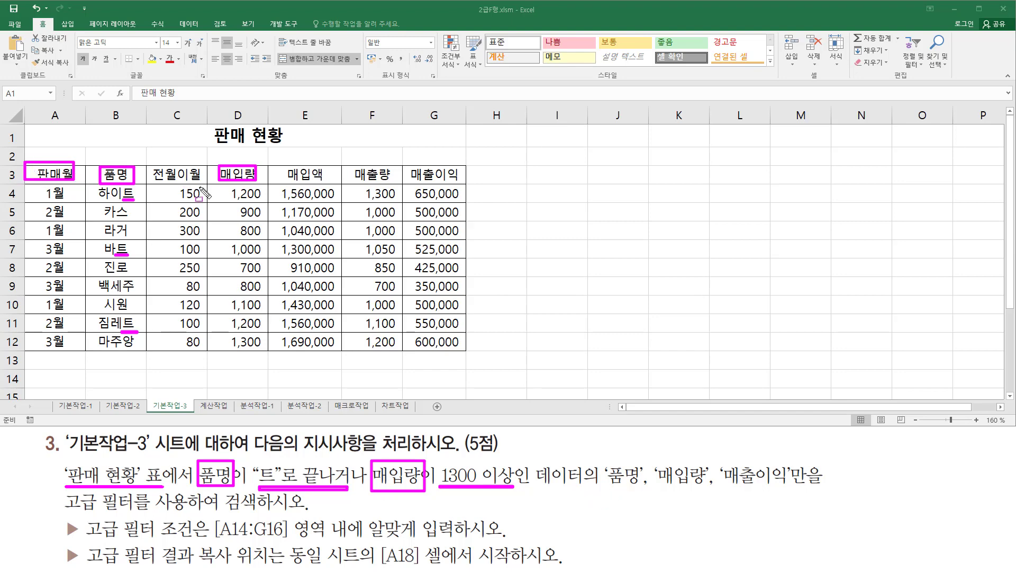
drag(201, 189, 466, 193)
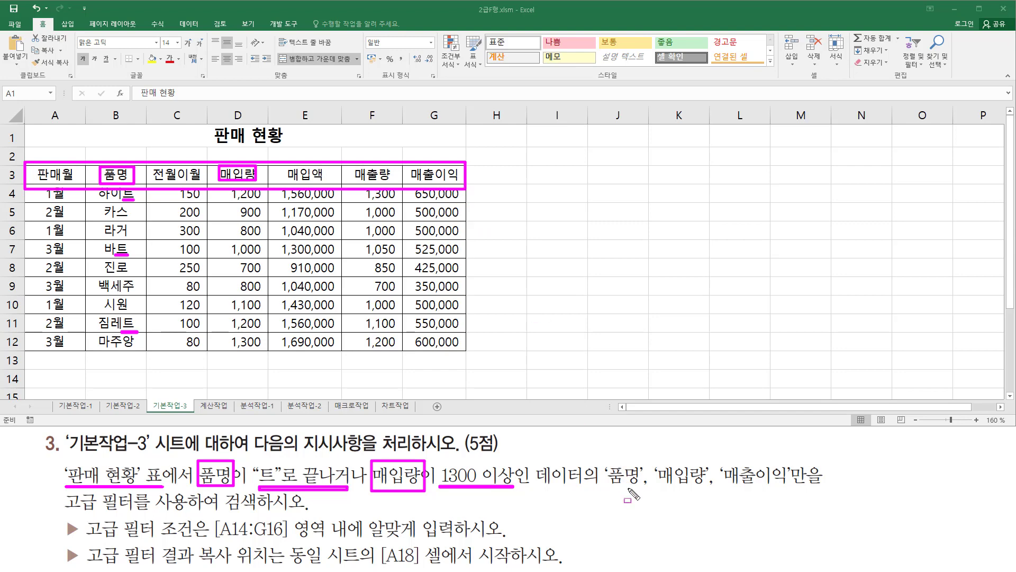
drag(609, 490, 794, 490)
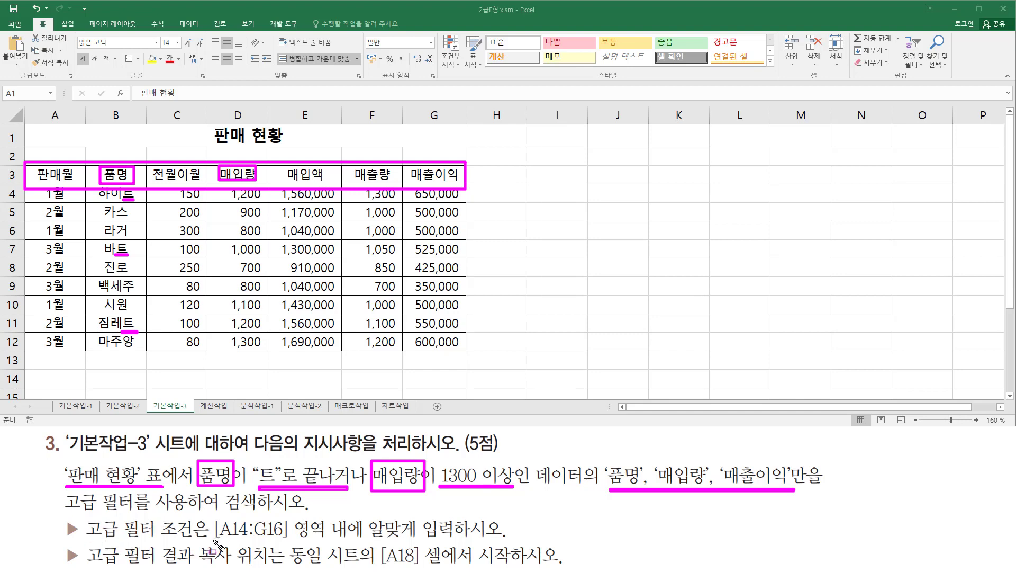
drag(214, 539, 287, 538)
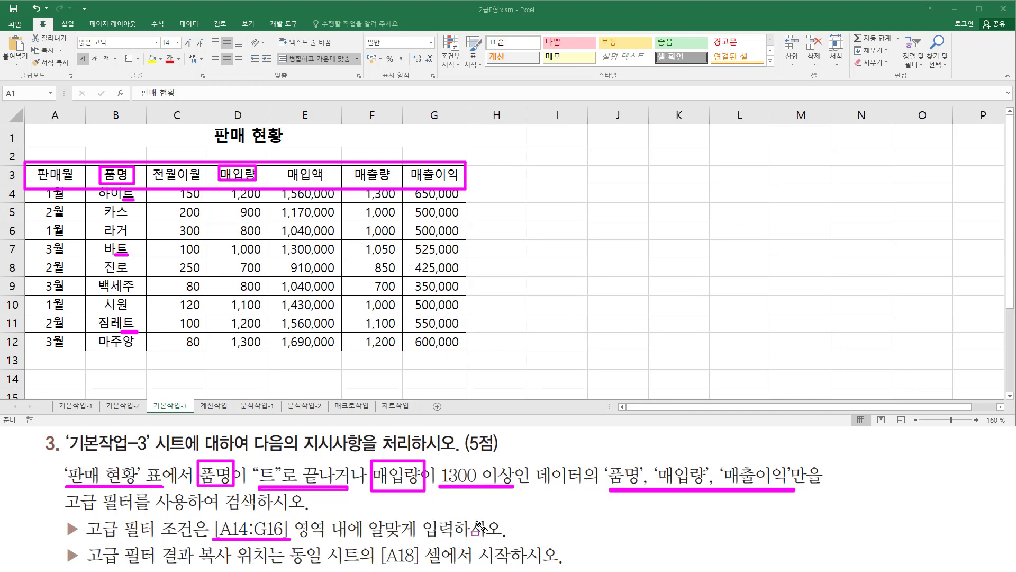
key(Escape)
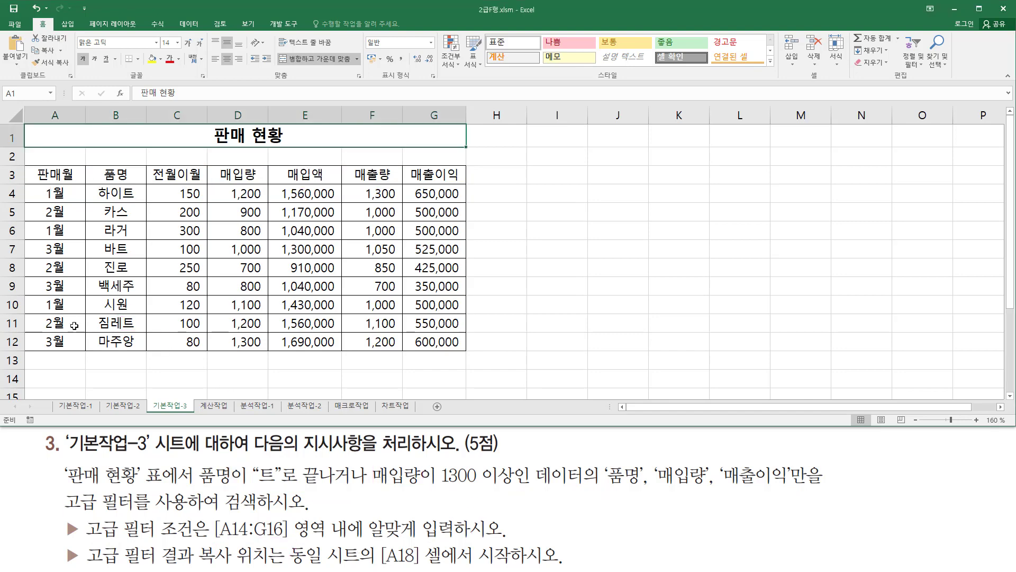
Check the criteria area A14:G16 below the sales table against the condition fields 품명 and 매입량.
scroll(74, 325, down, 3)
key(ctrl+2)
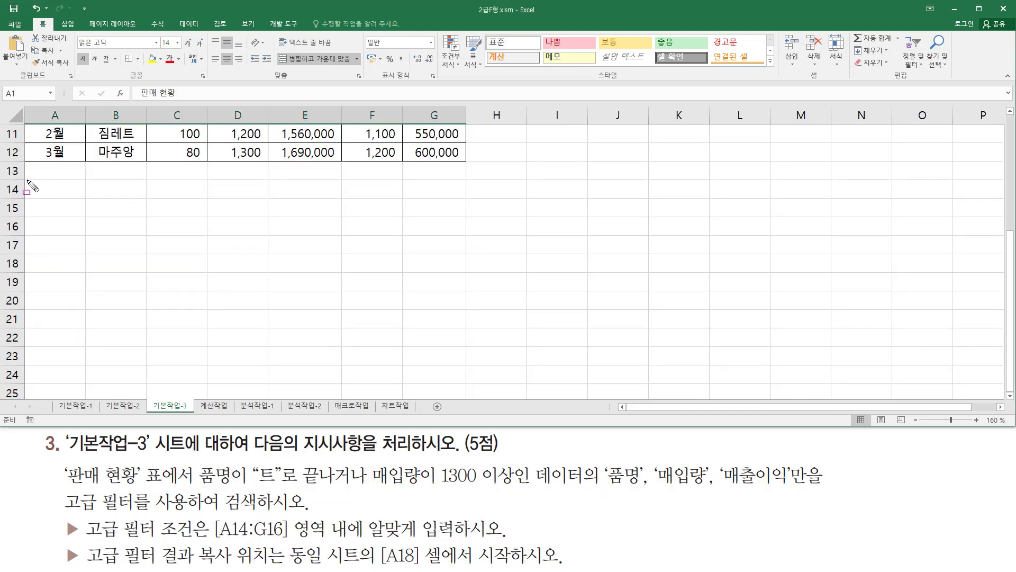
mouse_move(27, 181)
mouse_down()
mouse_move(87, 202)
mouse_move(89, 231)
mouse_move(465, 234)
mouse_up()
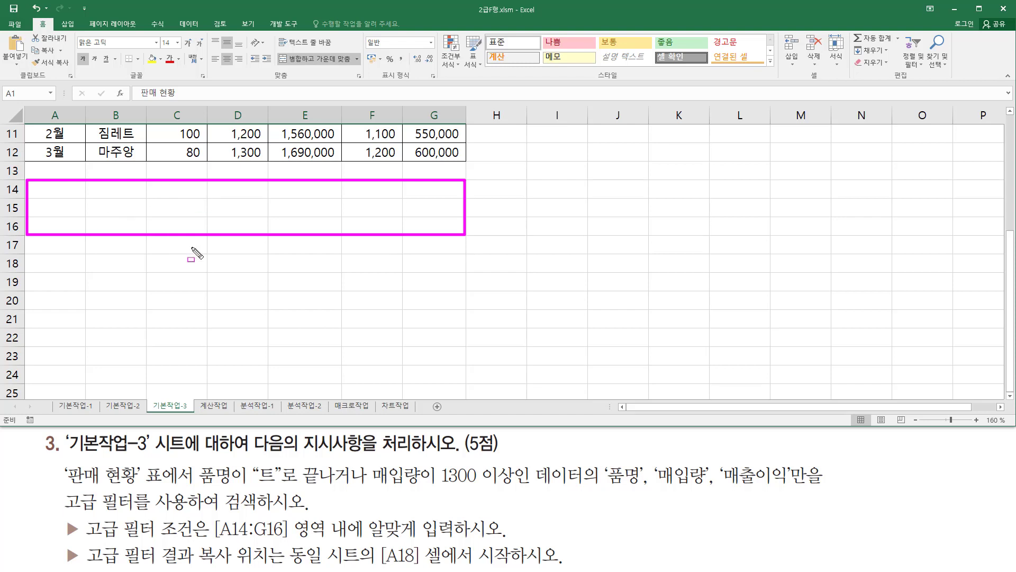
mouse_move(193, 462)
mouse_down()
mouse_move(228, 495)
mouse_move(236, 485)
mouse_up()
drag(369, 460, 422, 486)
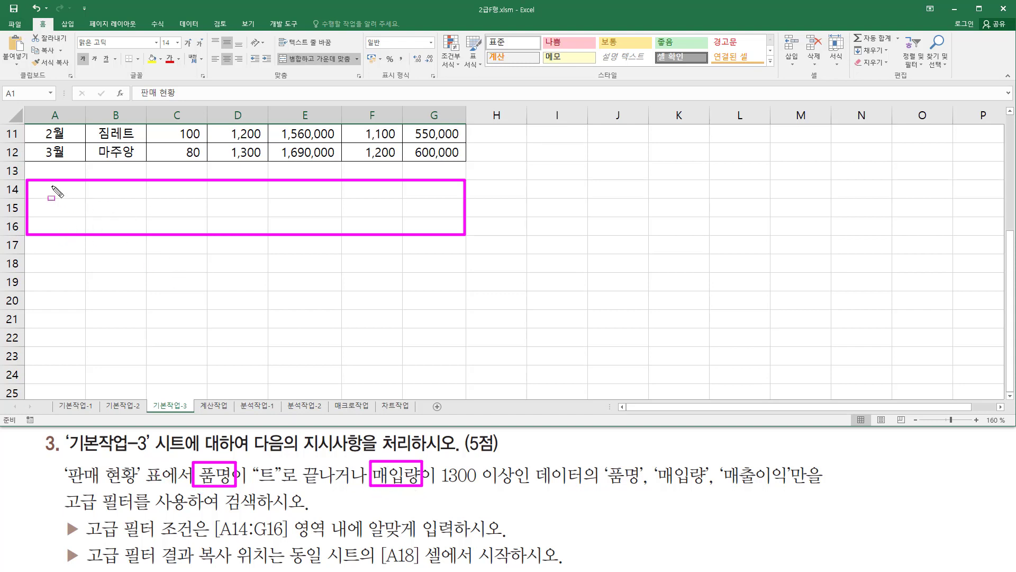
drag(51, 185, 120, 227)
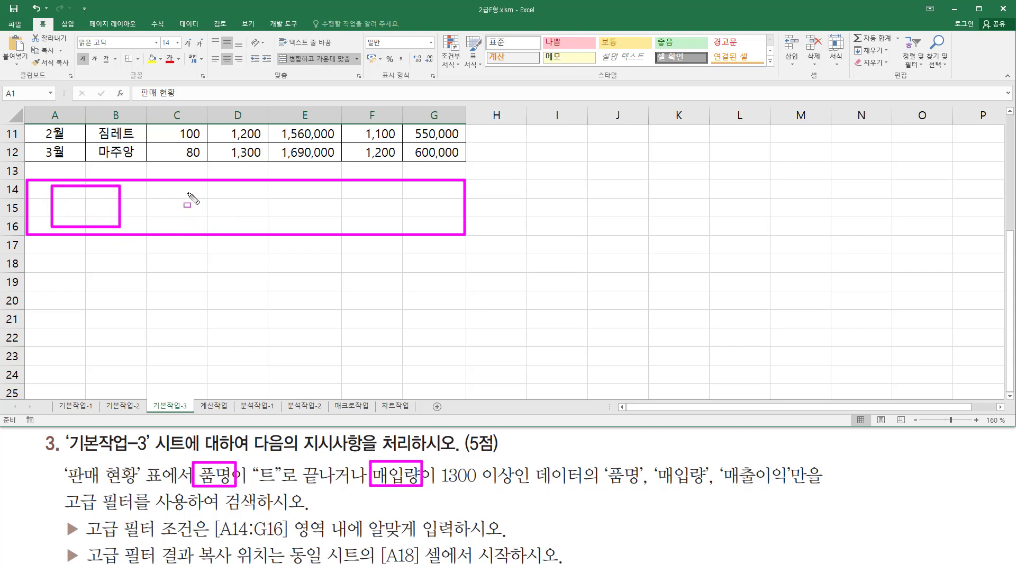
drag(178, 185, 242, 227)
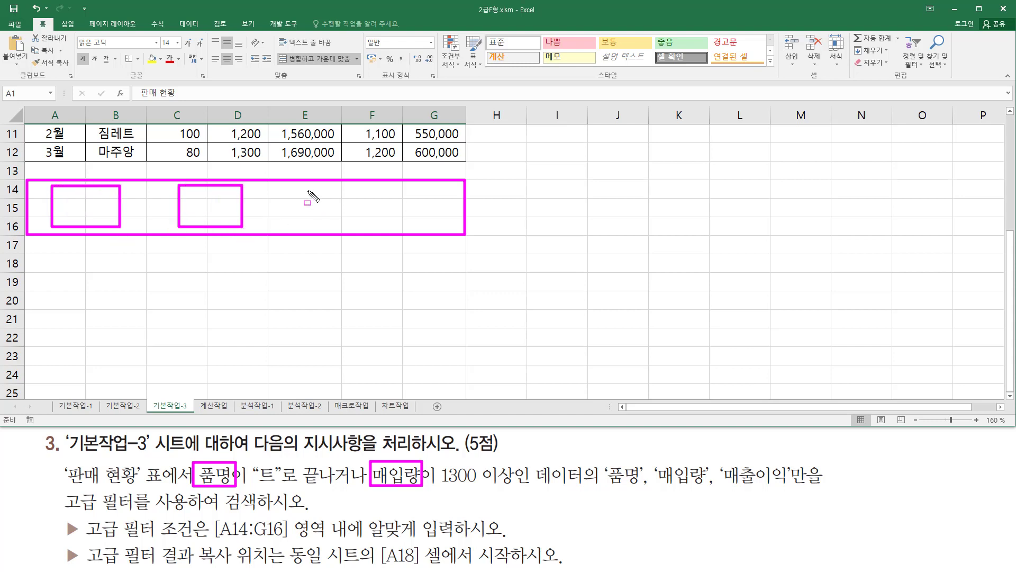
mouse_move(305, 187)
mouse_down()
mouse_move(335, 217)
mouse_move(369, 229)
mouse_up()
drag(373, 184, 455, 231)
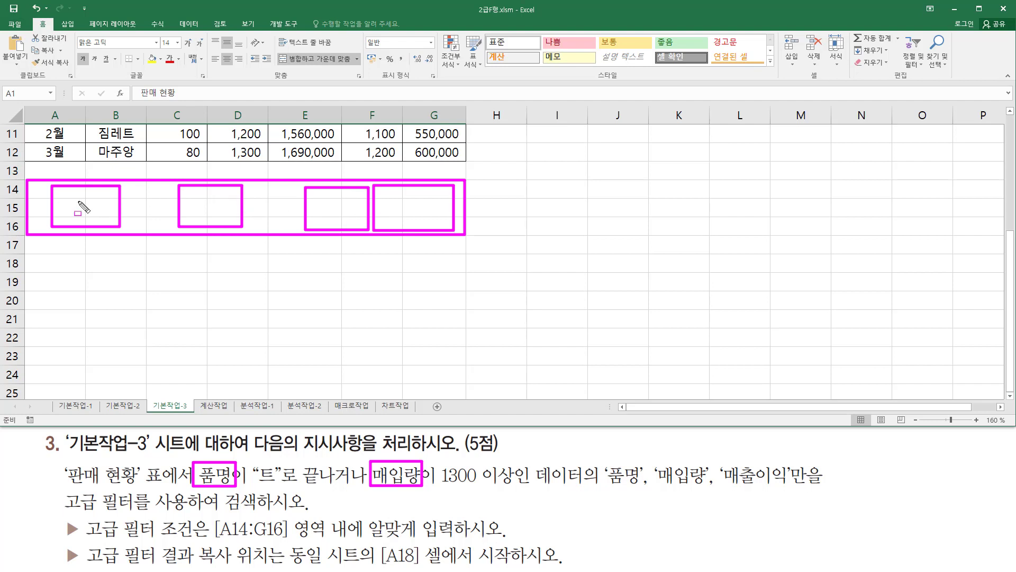
key(Escape)
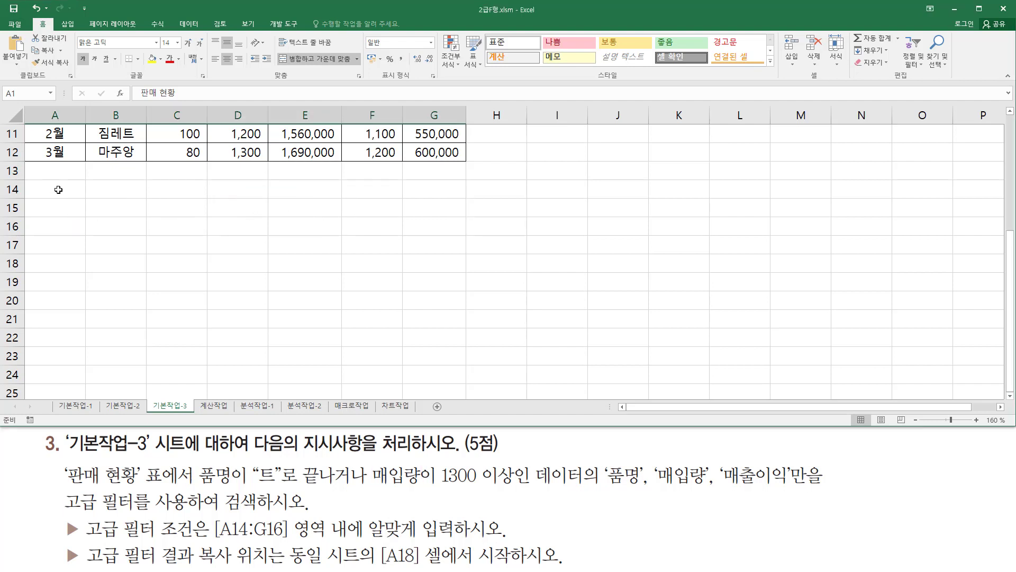
Enter the criteria headers 품명 in A14 and 매입량 in B14.
click(58, 190)
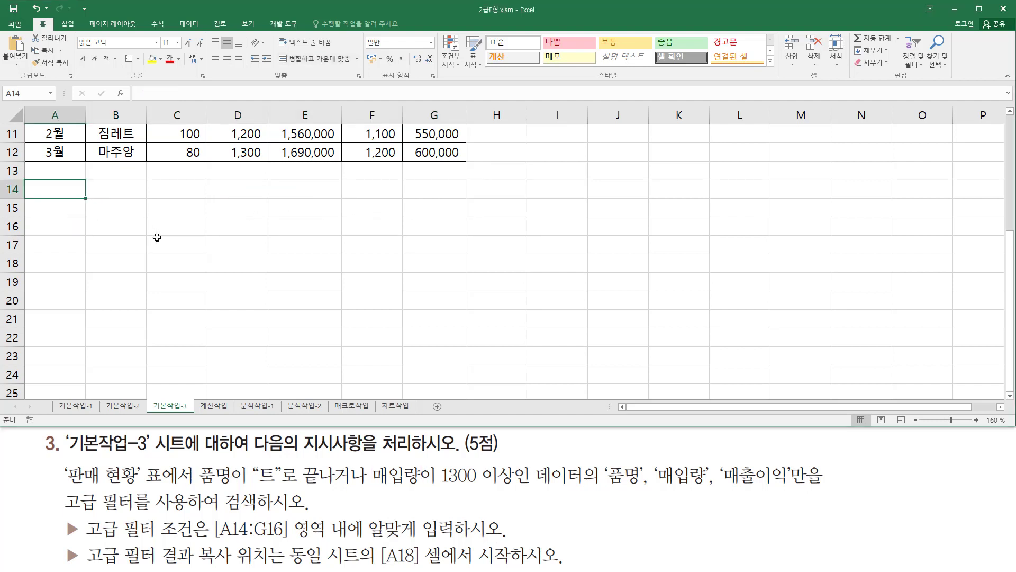
text(품명)
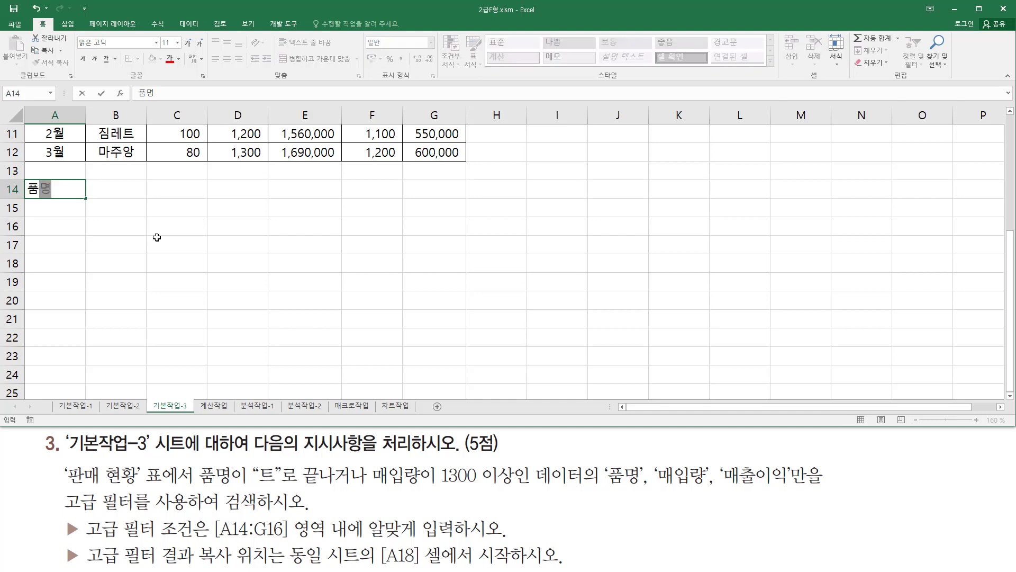
key(Tab)
text(매입ㄹ)
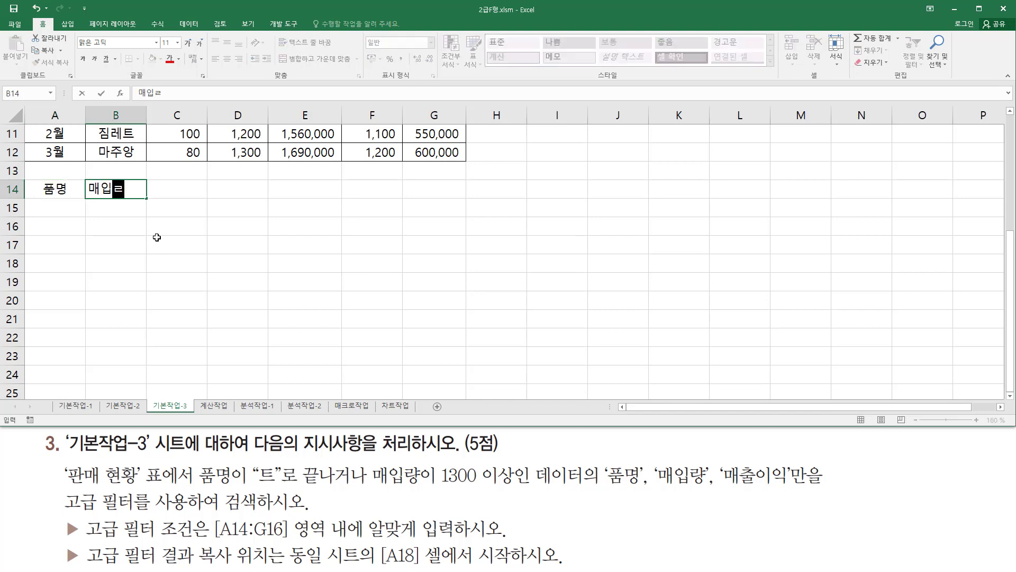
text(ㅑㅇ)
key(Return)
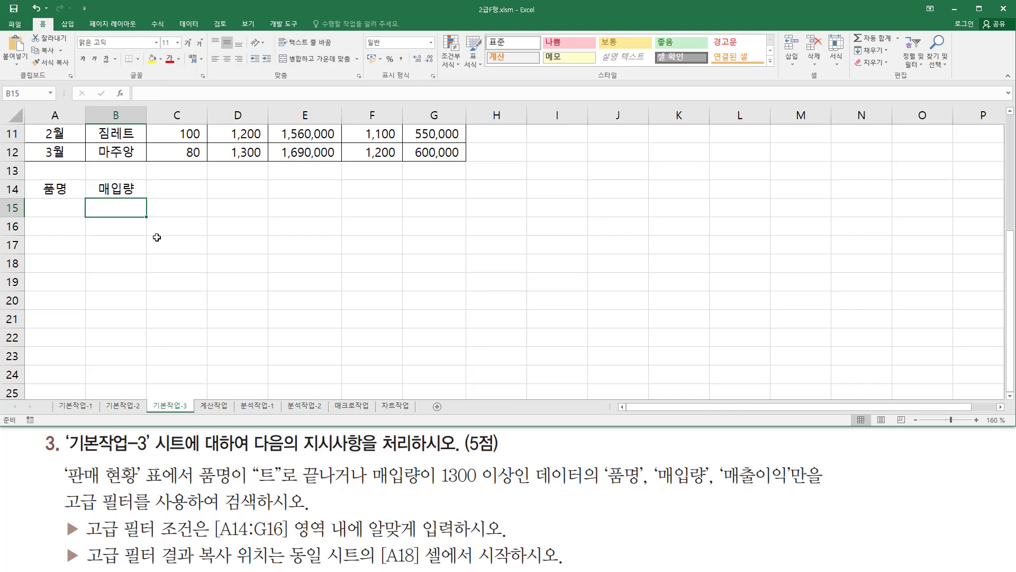
Enter the wildcard condition *트 under the 품명 header in A15.
key(Left)
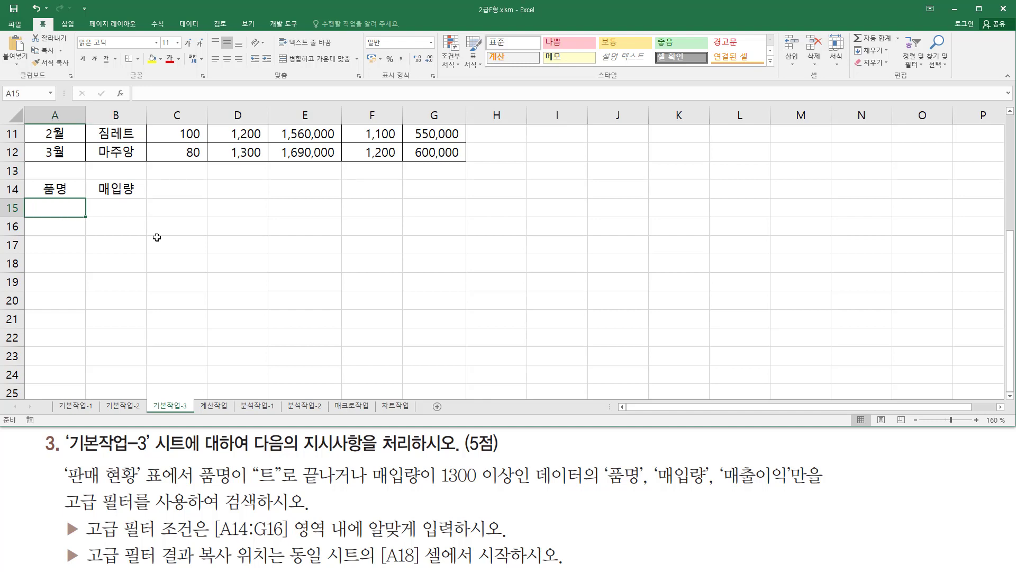
text(*)
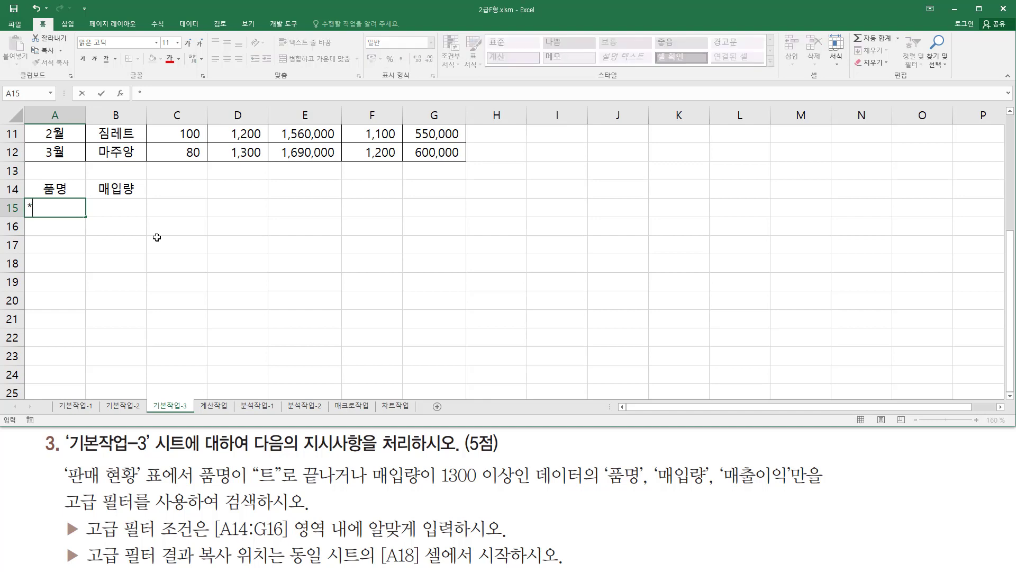
text(트)
key(Return)
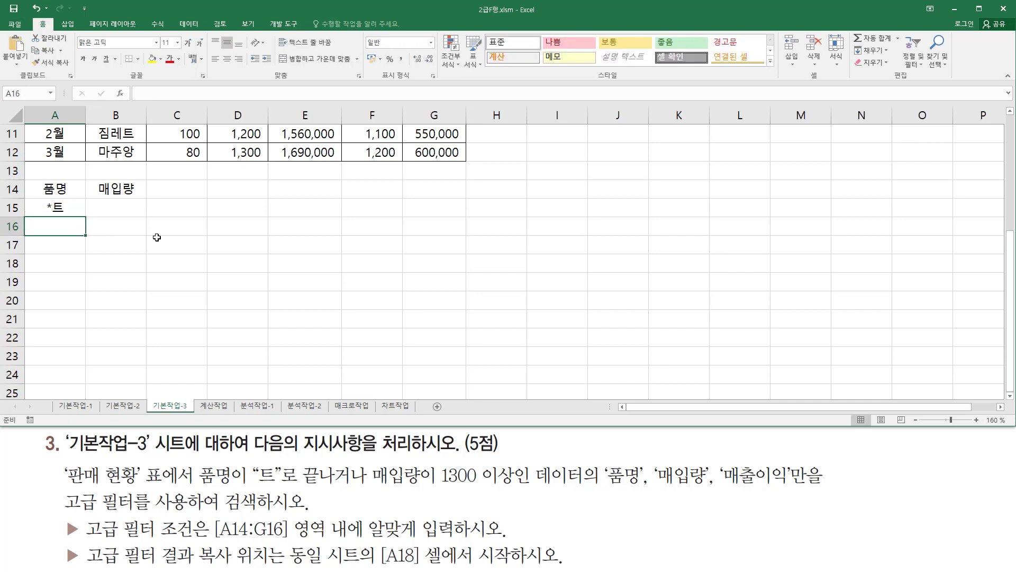
drag(43, 215, 67, 215)
key(Escape)
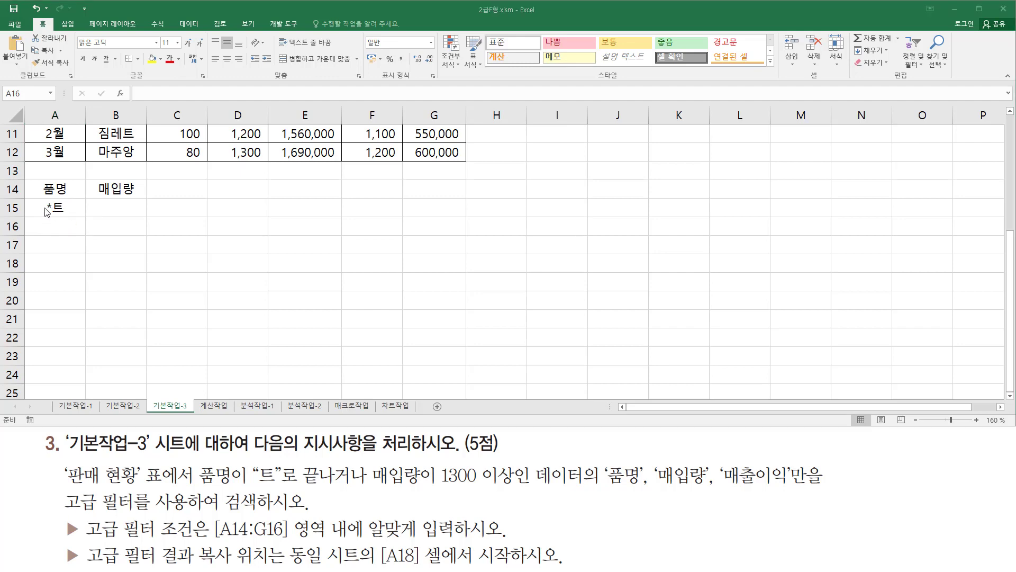
Replace the 품명 condition in A15 with the formula =RIGHT( B4, 1 )="트", referencing the first product name in the table.
click(46, 212)
scroll(103, 226, up, 3)
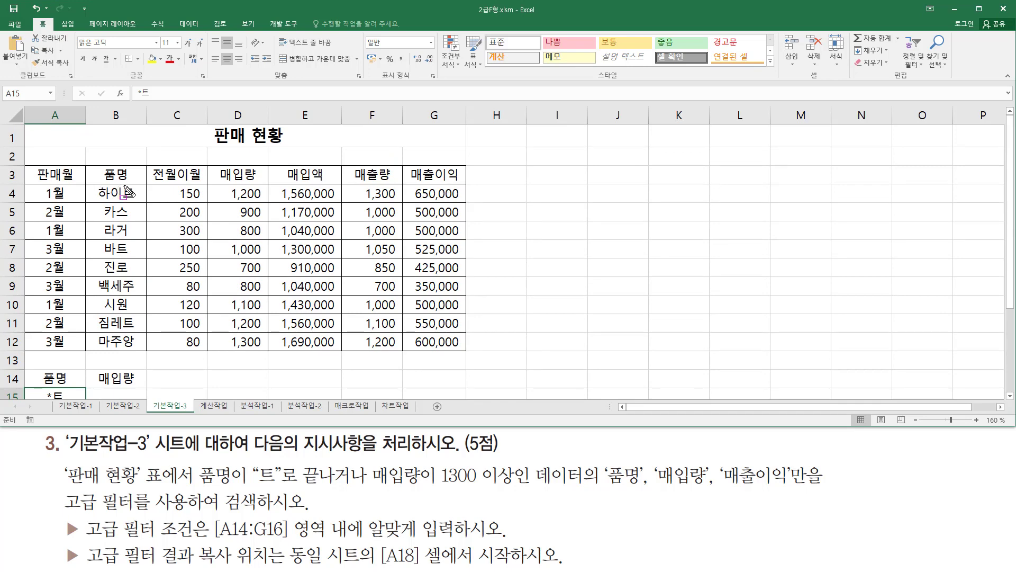
mouse_move(122, 185)
mouse_down()
mouse_move(136, 200)
mouse_move(121, 267)
mouse_move(134, 294)
mouse_move(123, 304)
mouse_move(130, 329)
mouse_up()
drag(123, 332, 135, 354)
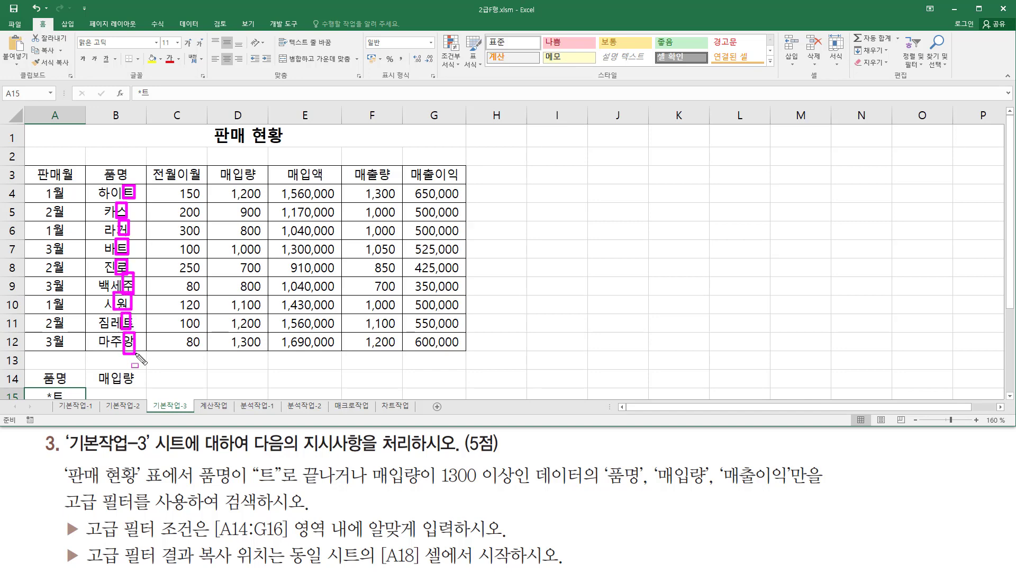
key(Escape)
scroll(72, 346, down, 3)
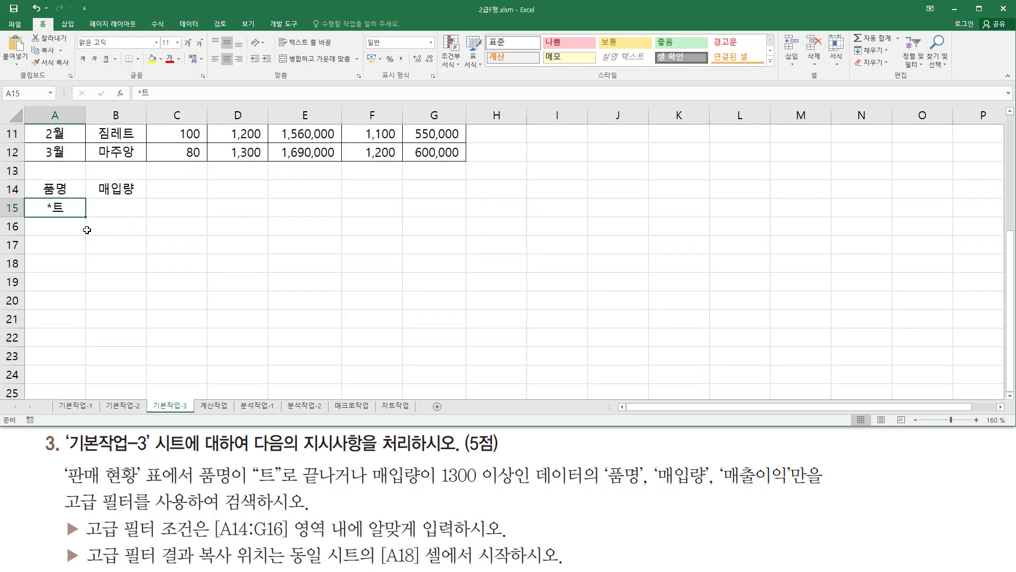
text(=RIG)
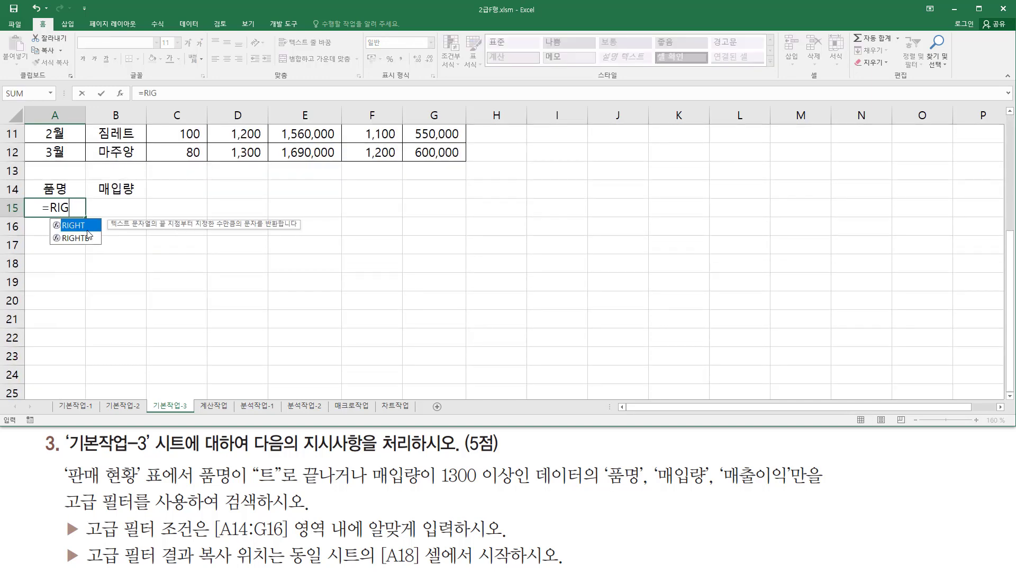
text(HT()
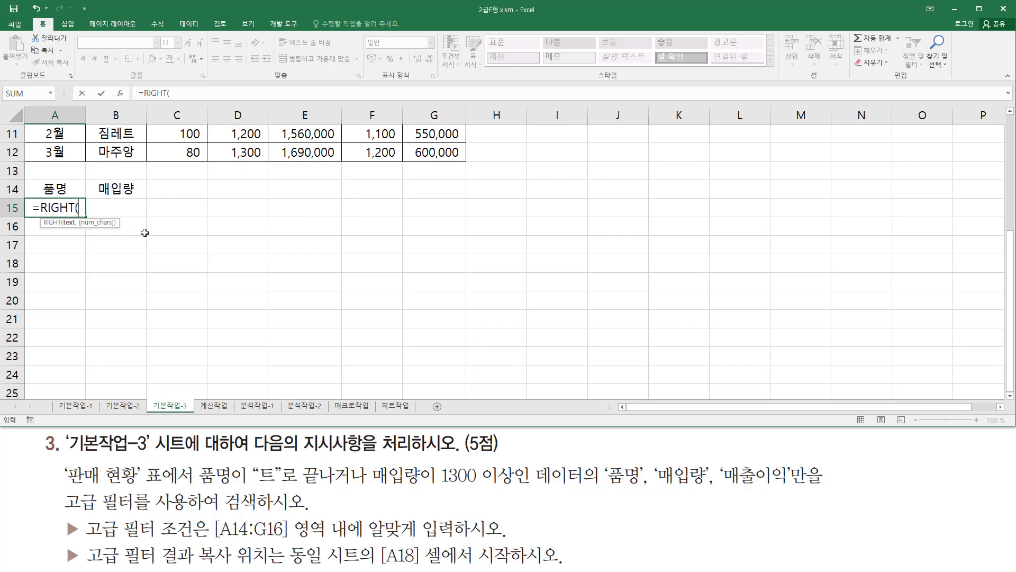
scroll(145, 232, up, 3)
click(106, 194)
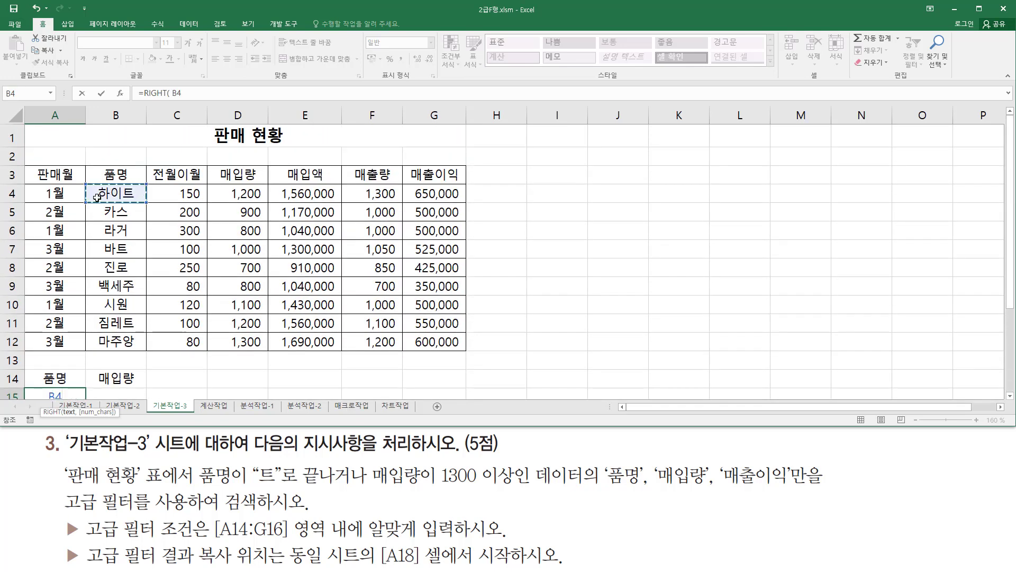
scroll(142, 243, down, 3)
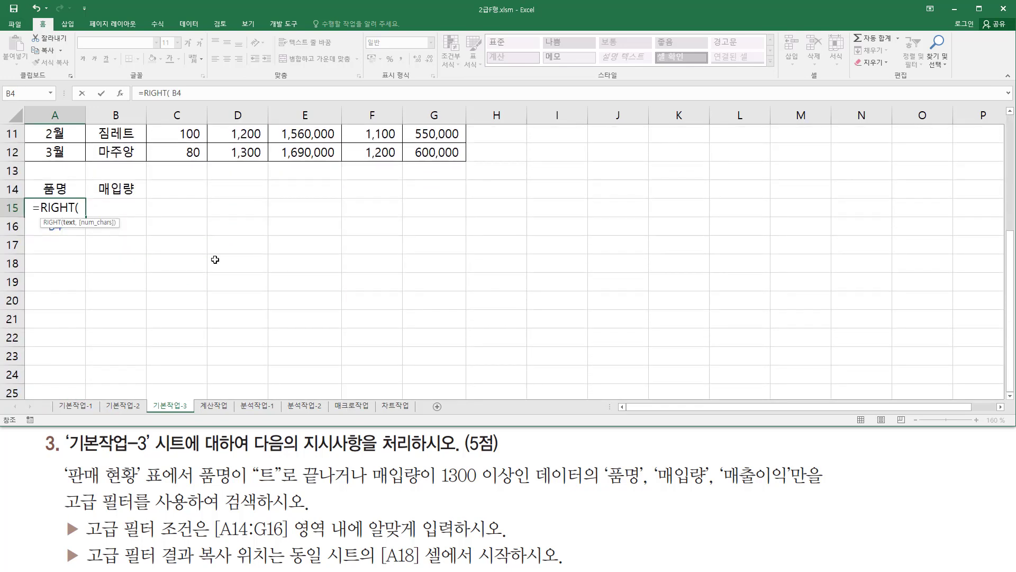
text(, 1)
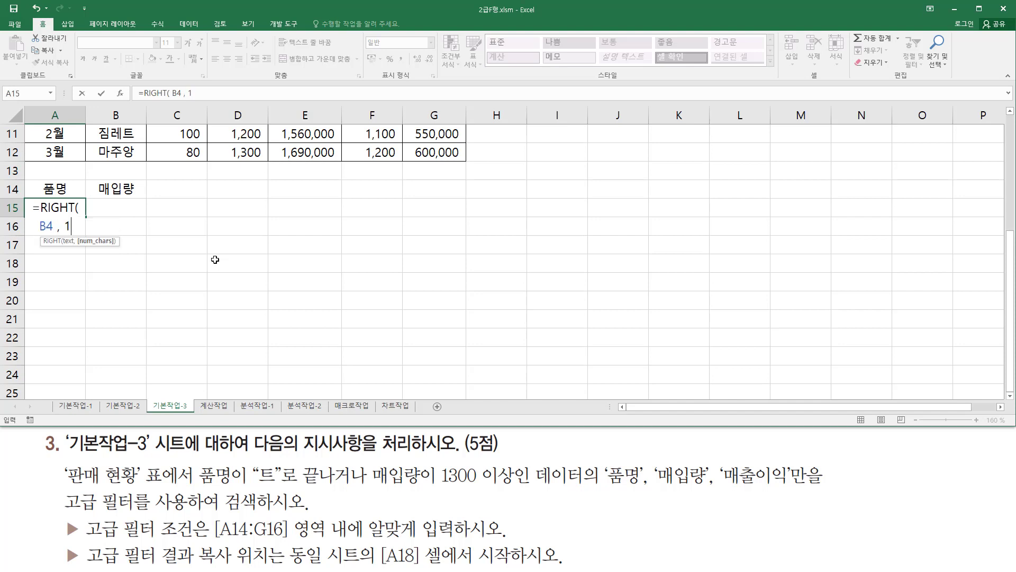
text( )=)
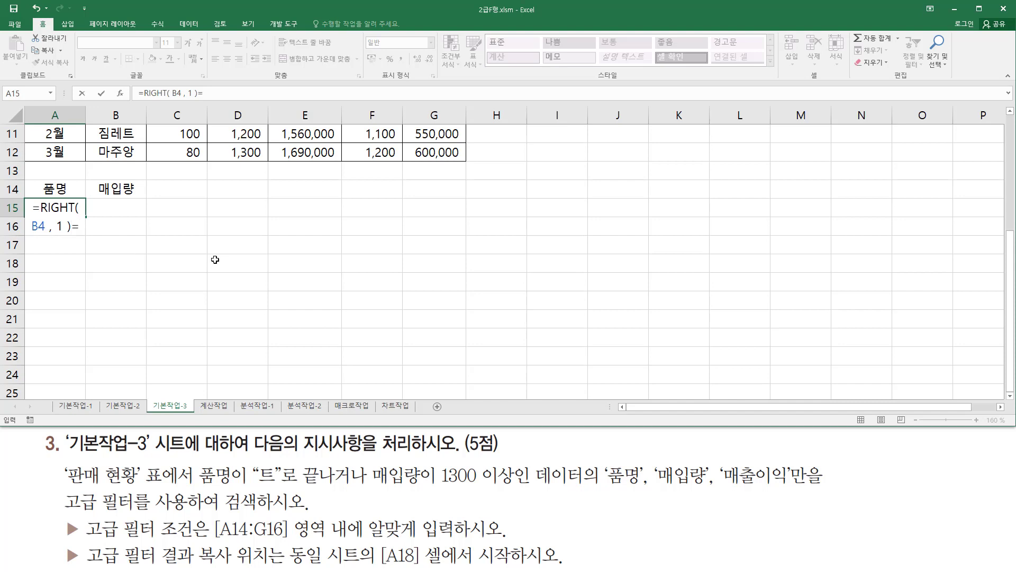
text("트")
key(Return)
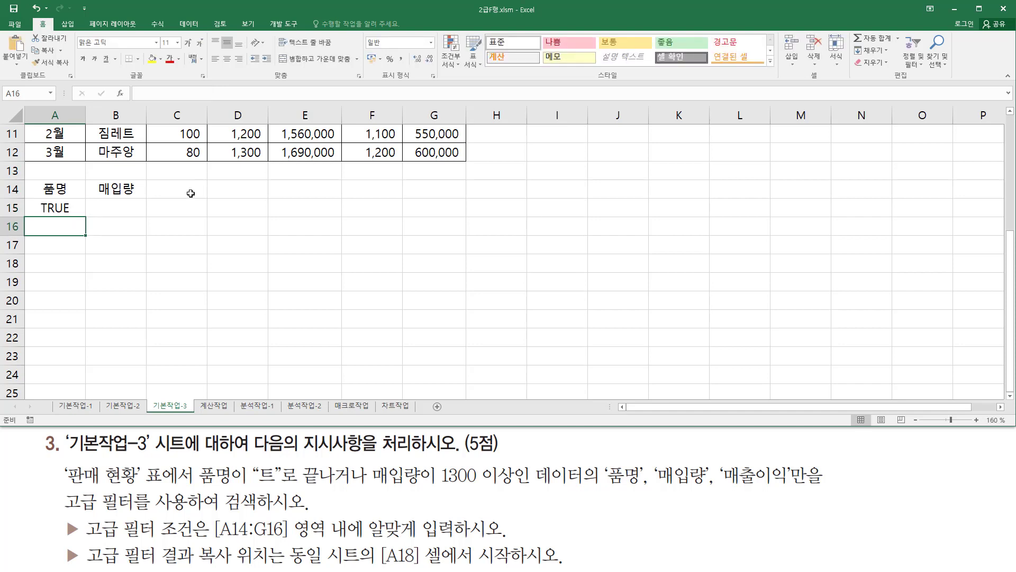
Inspect the formula behind the 품명 condition in A15 without changing it.
key(ctrl+2)
drag(35, 198, 79, 217)
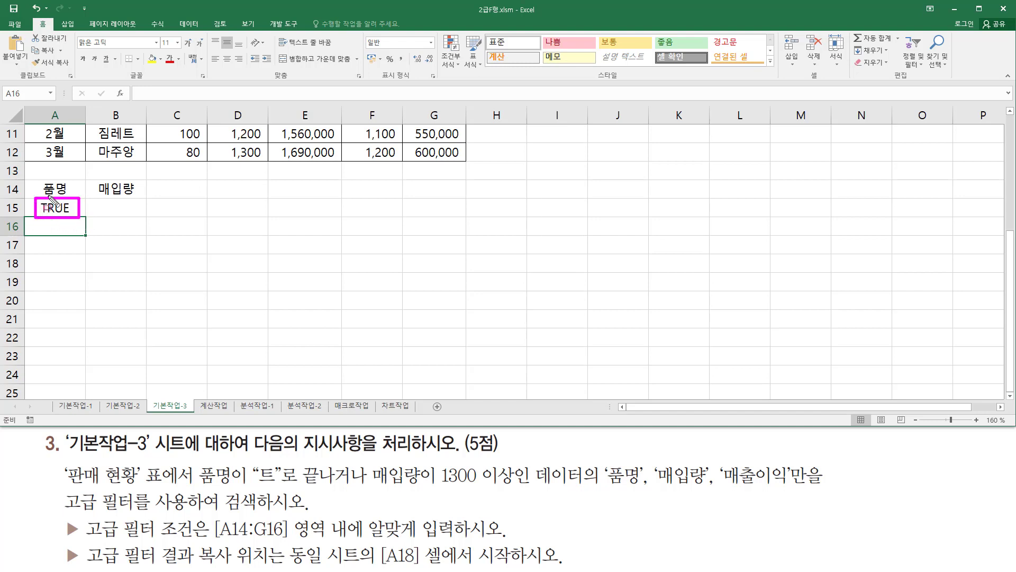
key(Escape)
double_click(73, 208)
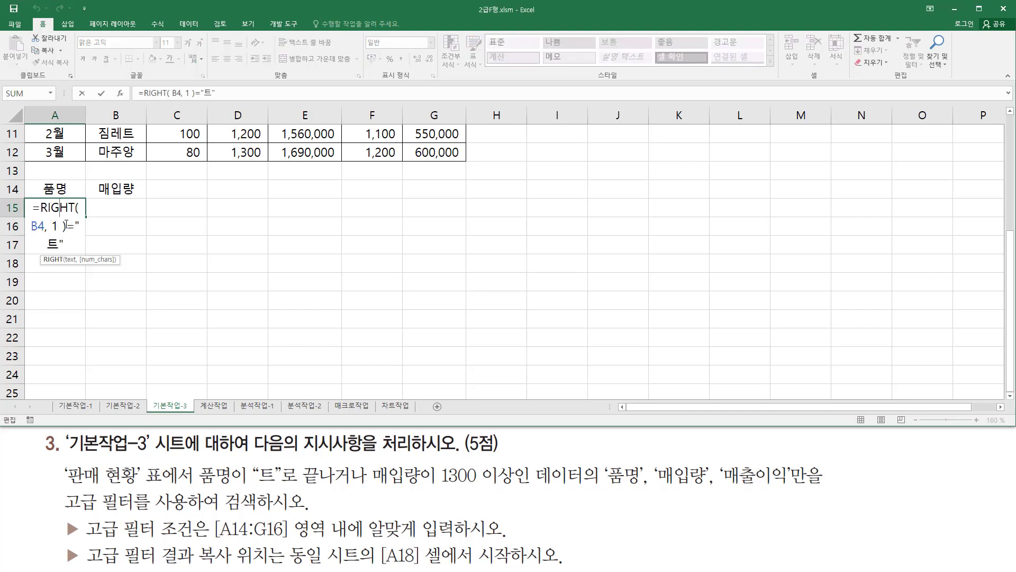
key(Escape)
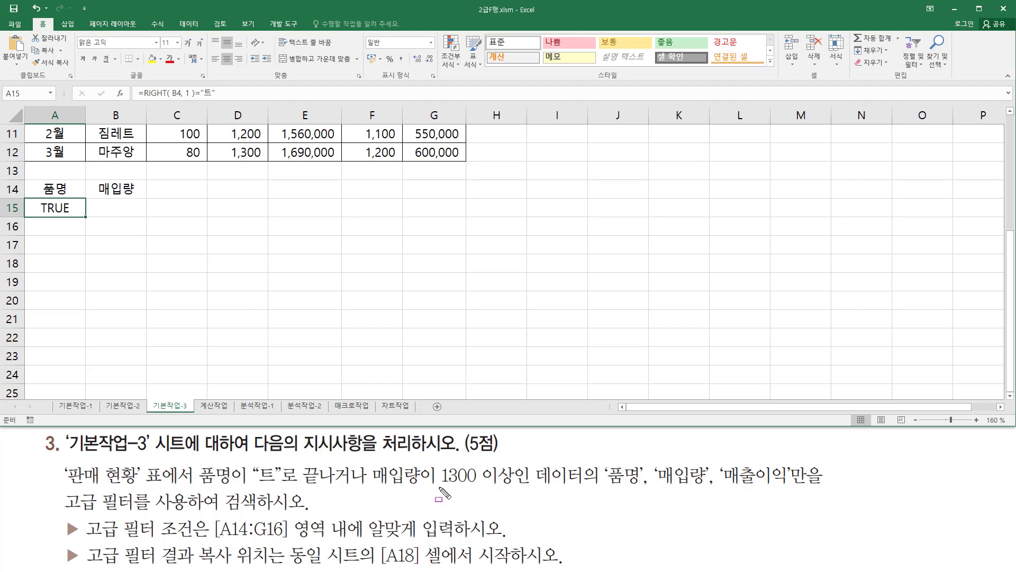
Enter the condition >=1300 under the 매입량 header in B15.
drag(438, 488, 520, 487)
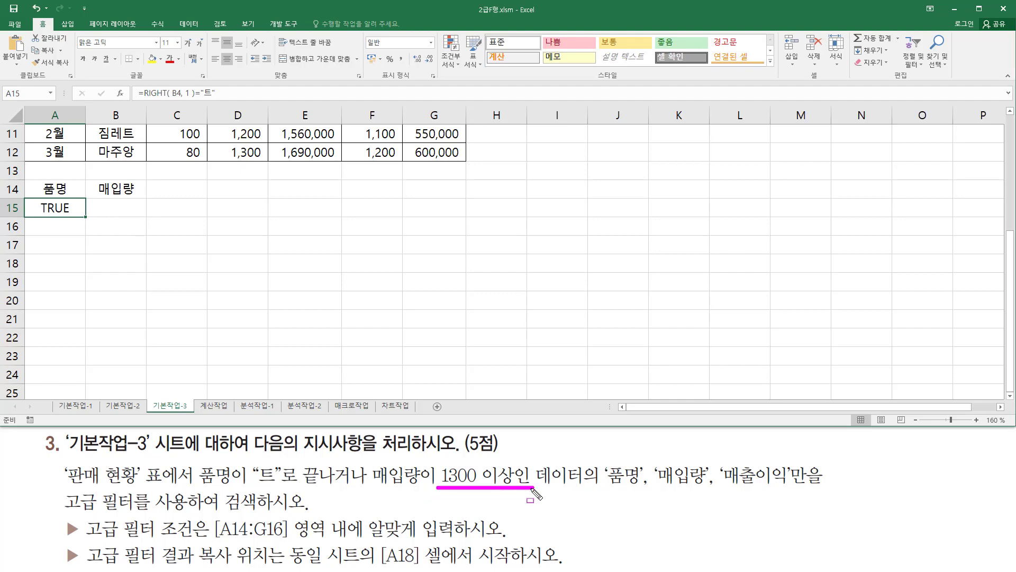
key(Escape)
click(136, 209)
text(>)
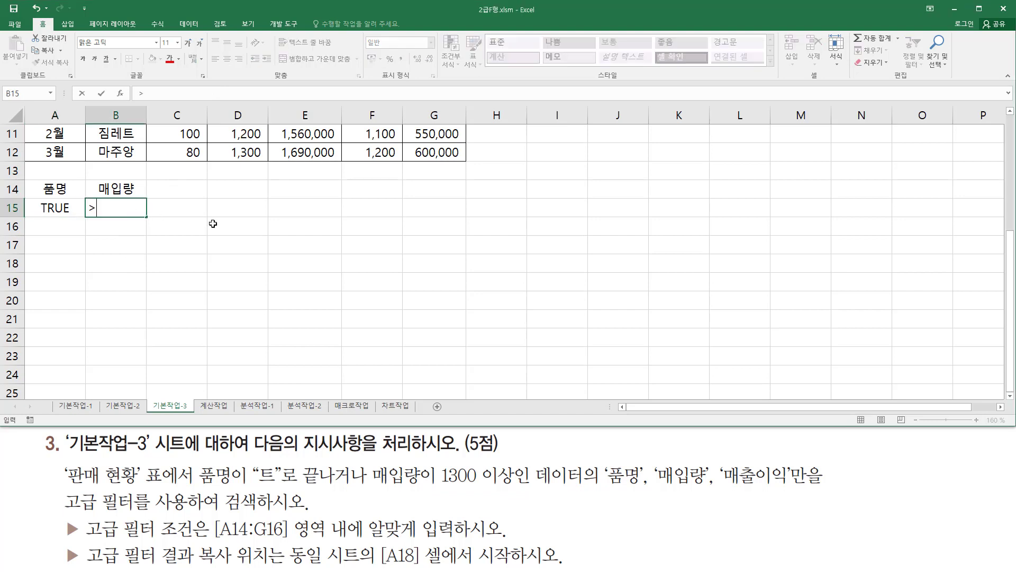
text(=1300)
key(Return)
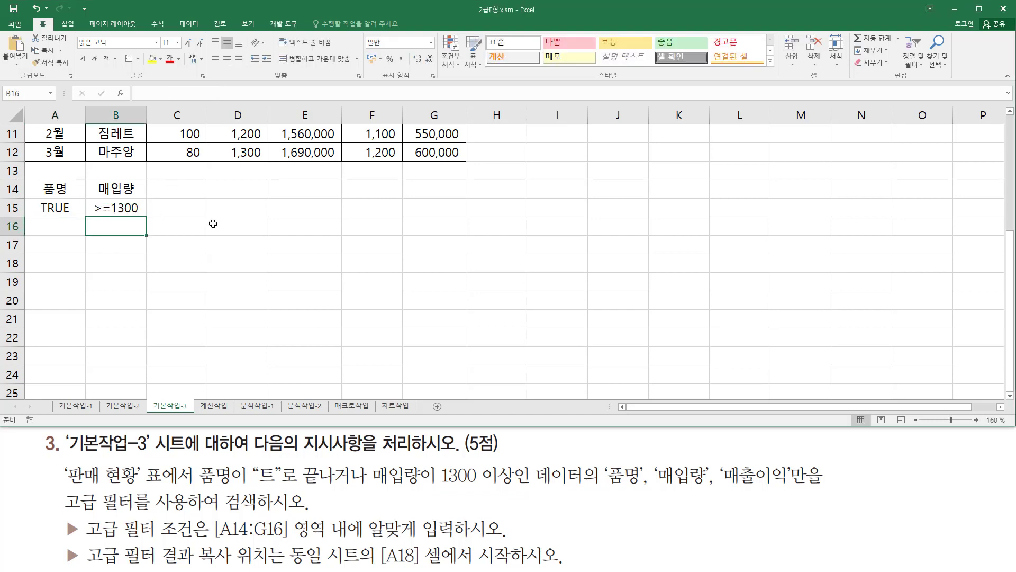
Move the >=1300 condition from B15 down to B16 so the two criteria combine as OR.
click(133, 248)
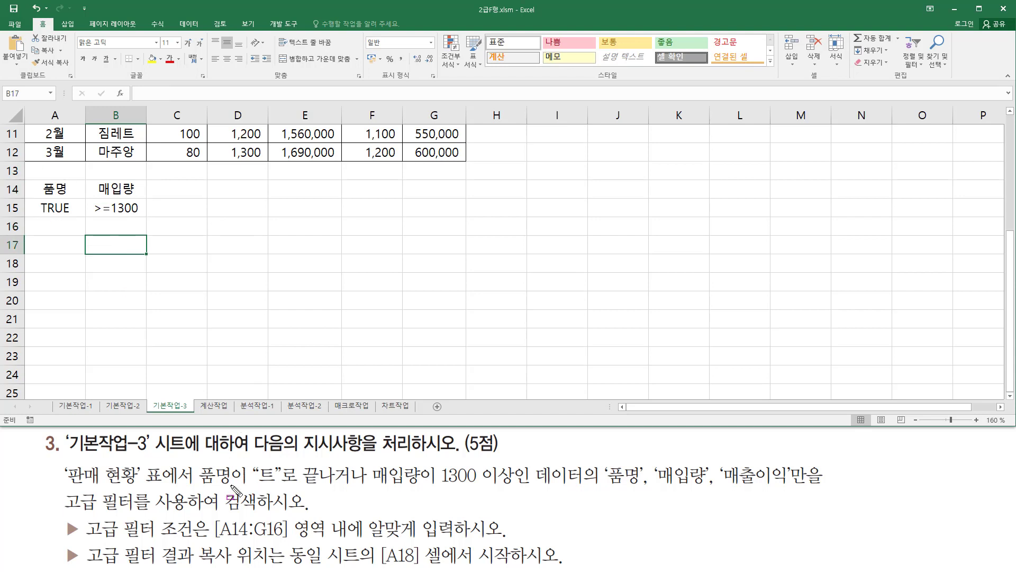
drag(199, 483, 523, 483)
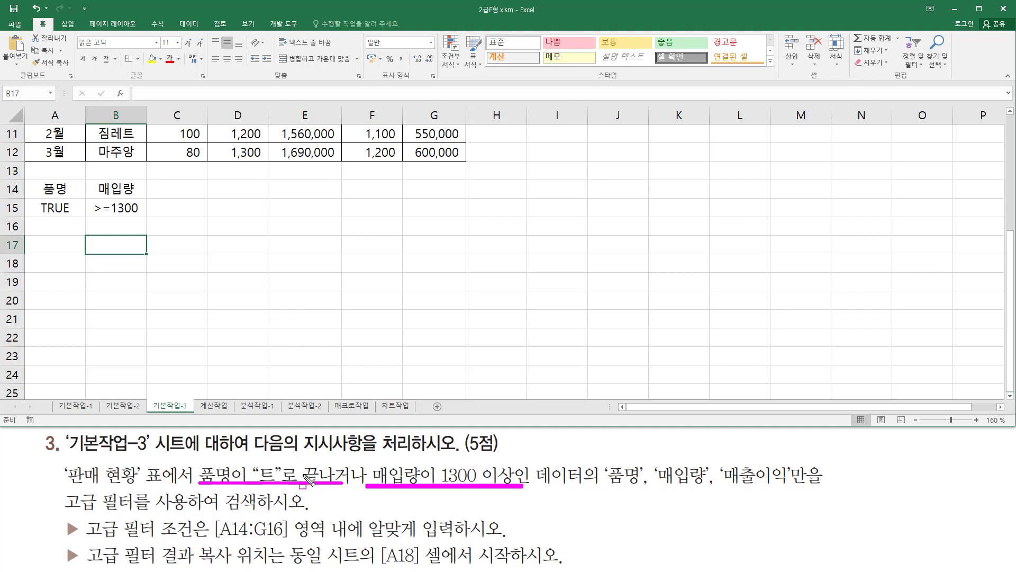
drag(21, 208, 166, 208)
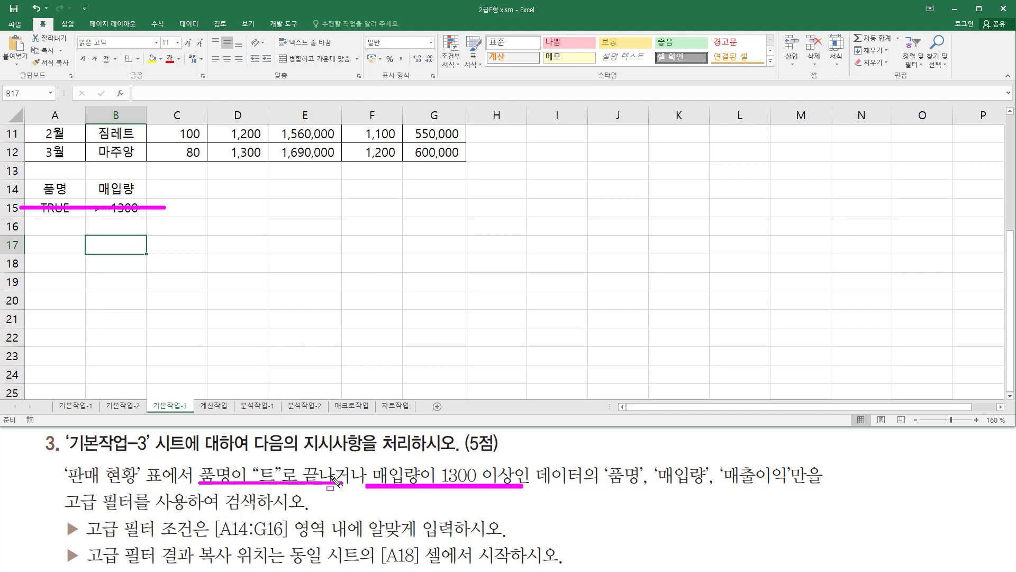
key(Escape)
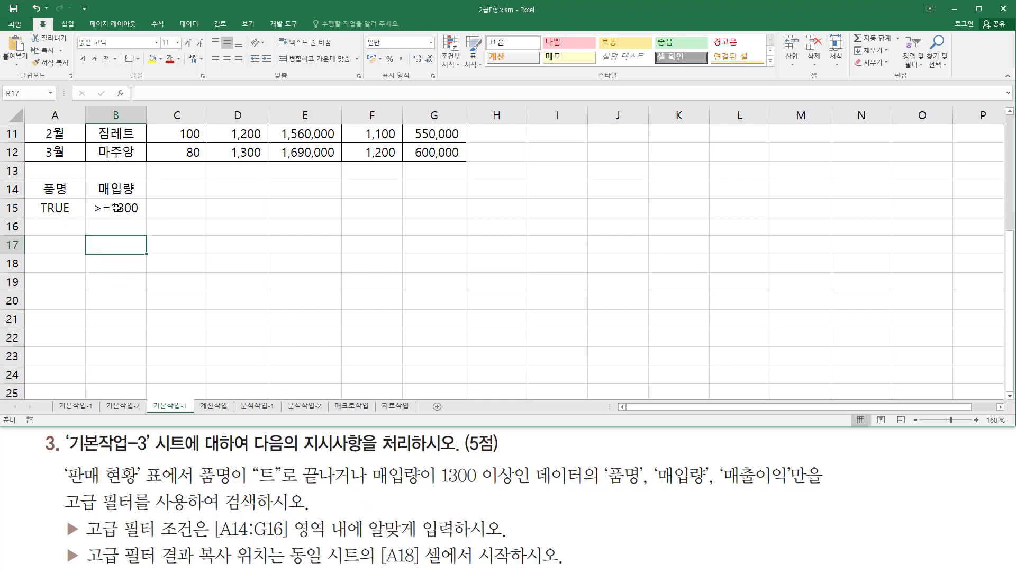
click(125, 211)
drag(122, 217, 123, 229)
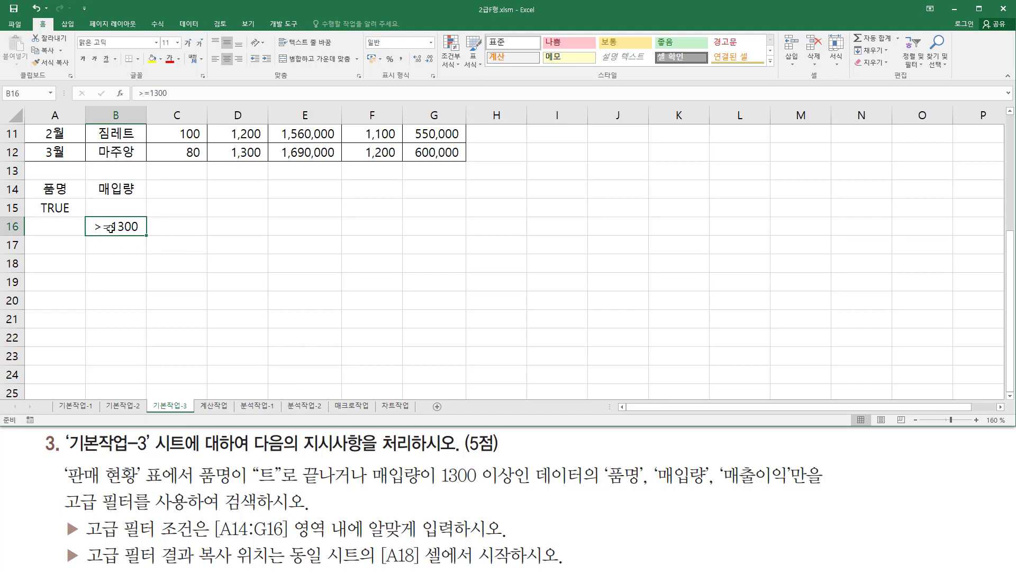
click(93, 300)
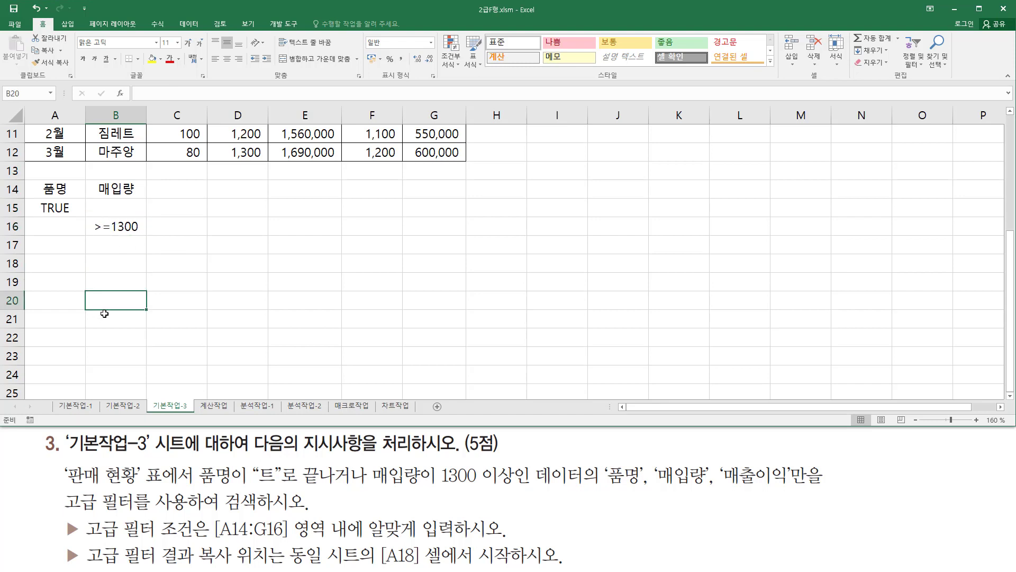
drag(20, 208, 195, 206)
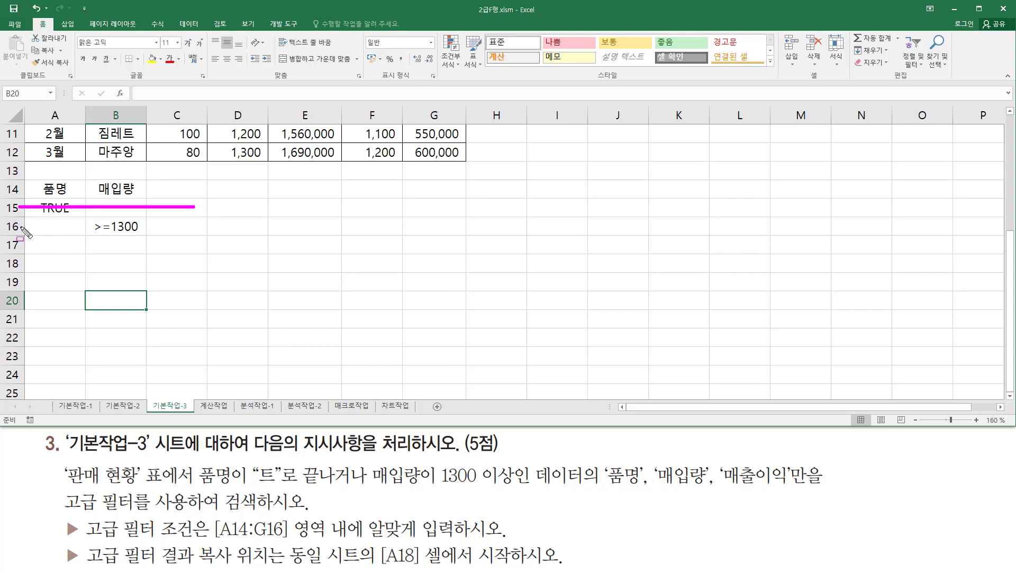
Write the criteria formula =RIGHT( B4, 1 )="트" as a visible text note in cell E14.
drag(19, 226, 161, 225)
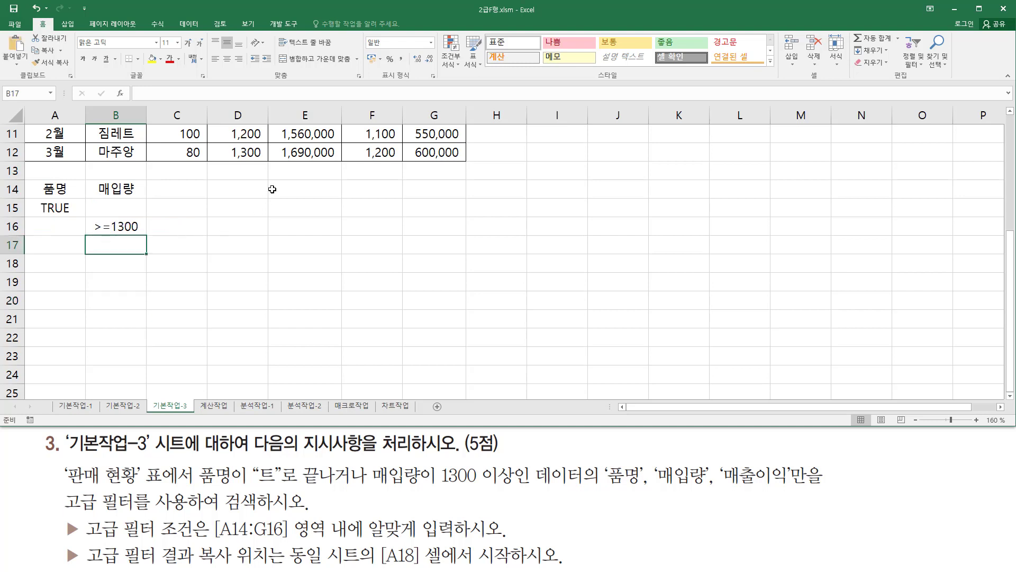
click(272, 189)
text(=RIGHT( B4, 1 )="트")
key(Return)
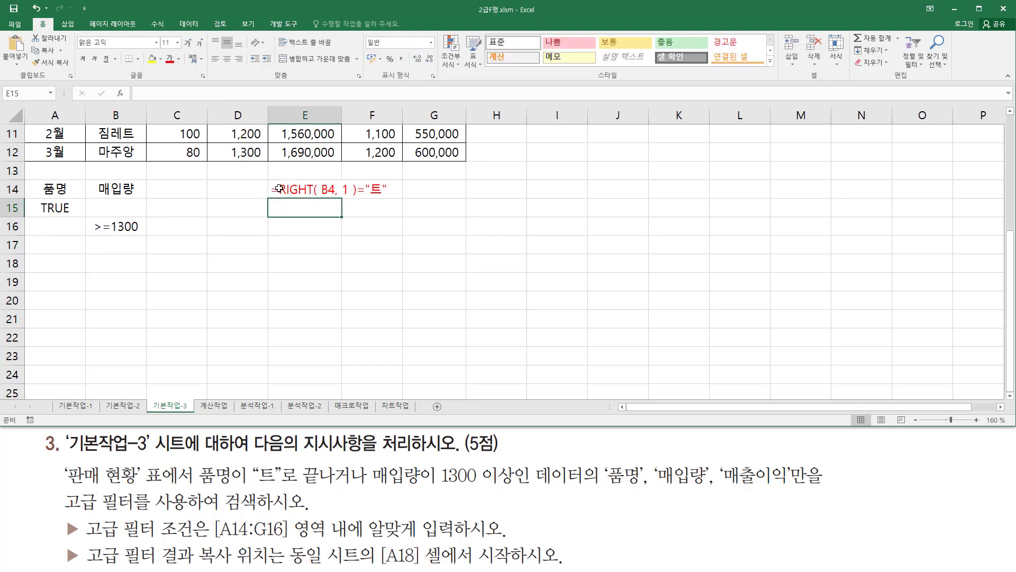
click(326, 245)
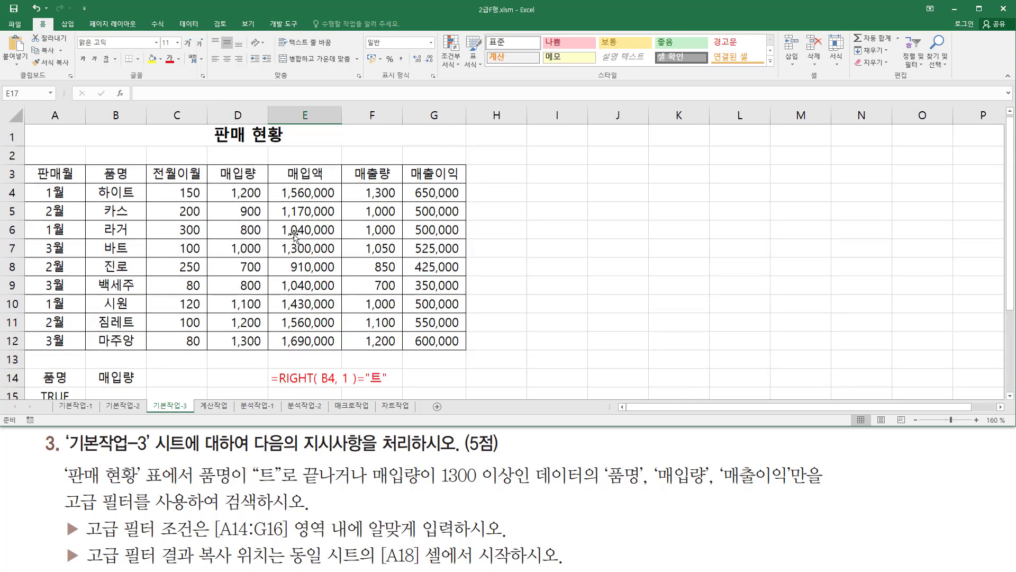
scroll(294, 237, up, 4)
drag(317, 384, 334, 383)
drag(98, 185, 142, 201)
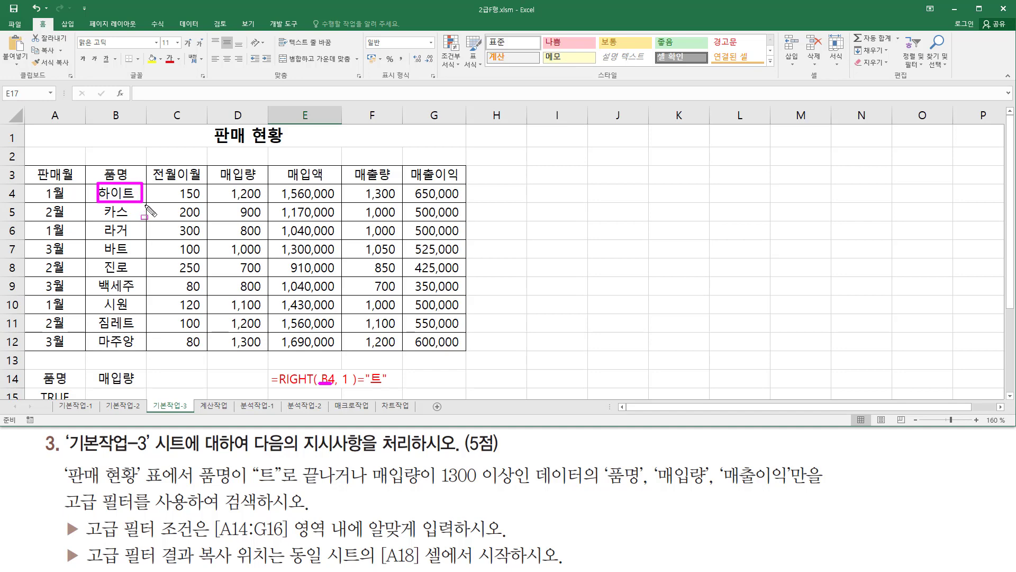
drag(279, 387, 394, 390)
key(Escape)
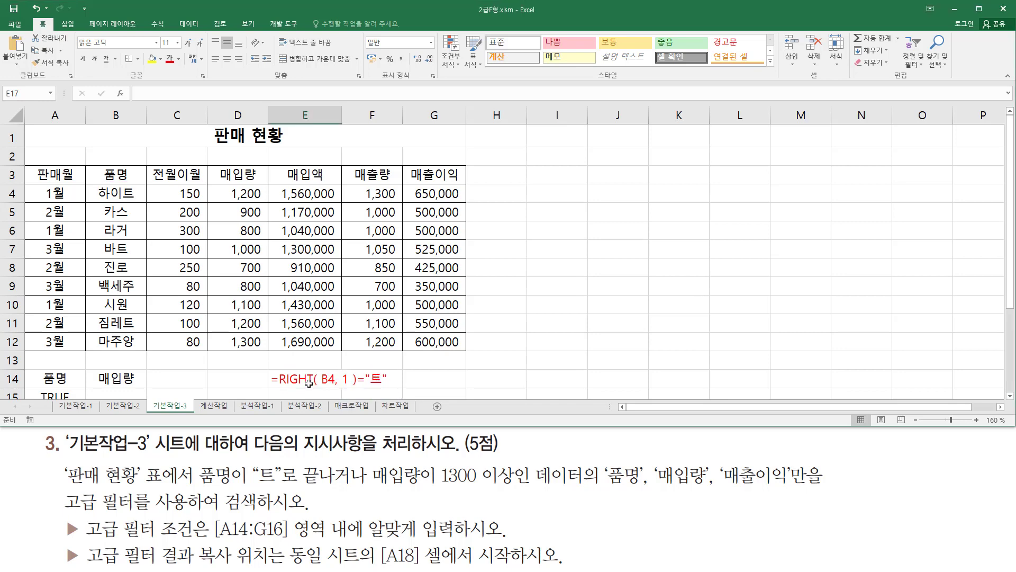
Enter the wildcard criterion *트 as a reference note in cell E16, two rows below the formula note.
click(310, 393)
scroll(311, 379, down, 3)
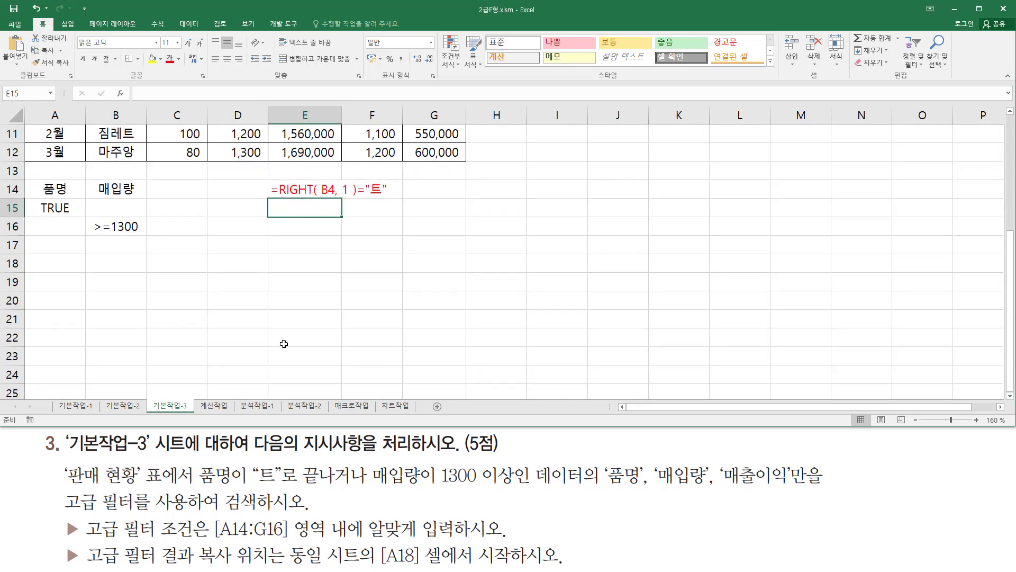
key(Down)
text(*)
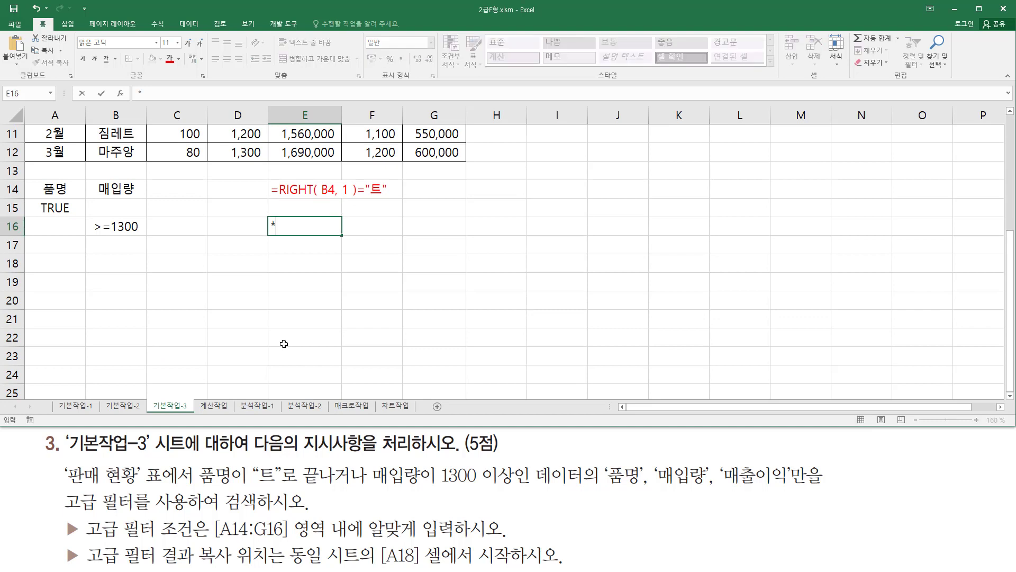
text(ㅌ)
key(Return)
key(Up)
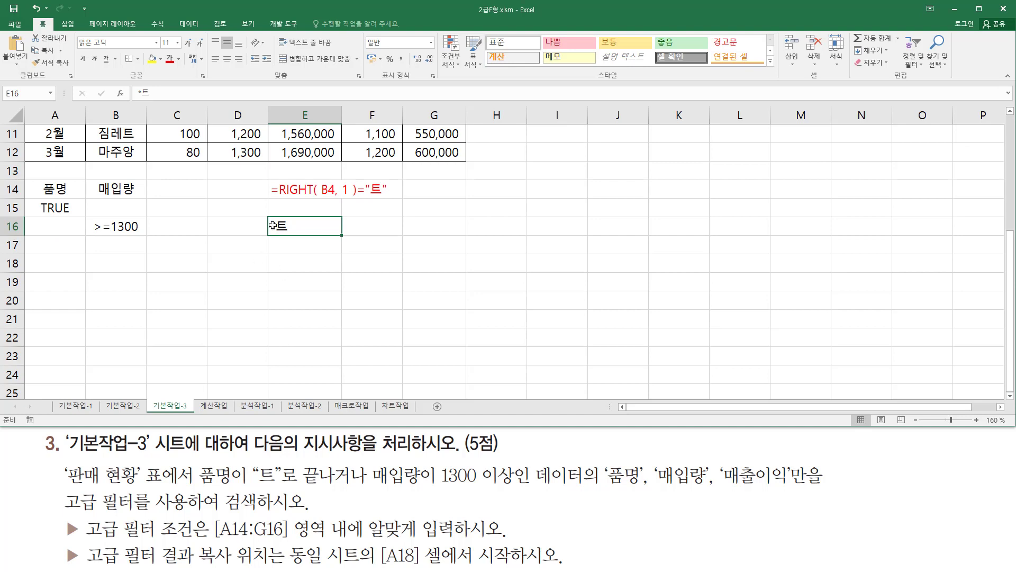
key(ctrl+2)
drag(267, 213, 291, 234)
drag(32, 197, 142, 233)
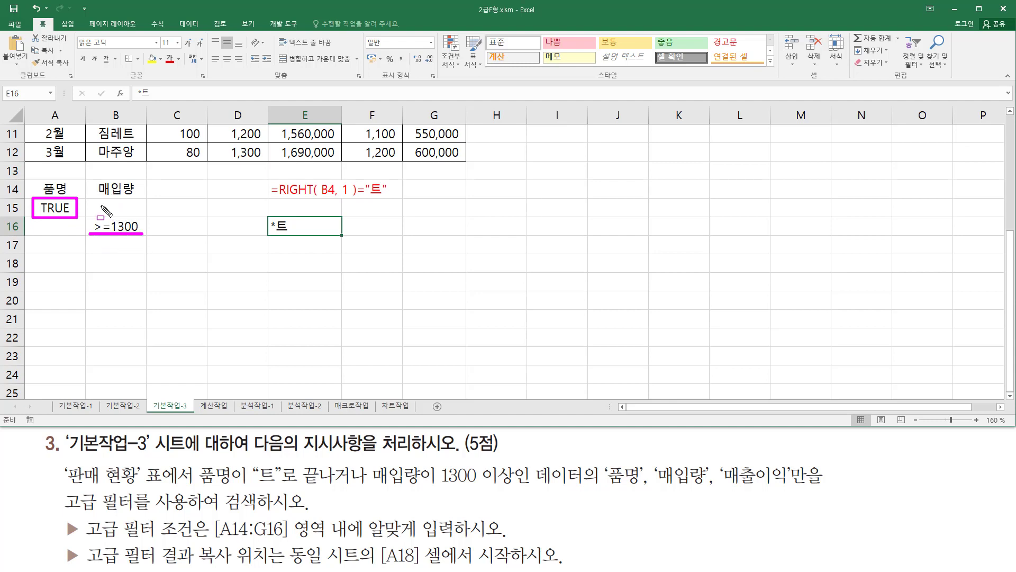
drag(96, 197, 136, 198)
key(Escape)
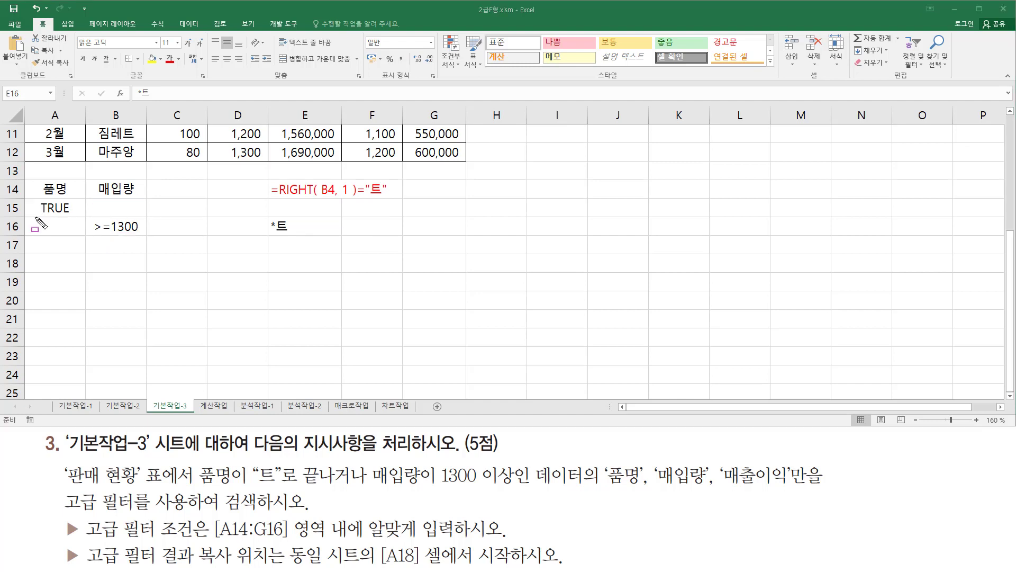
drag(35, 216, 76, 217)
drag(38, 180, 75, 197)
key(Escape)
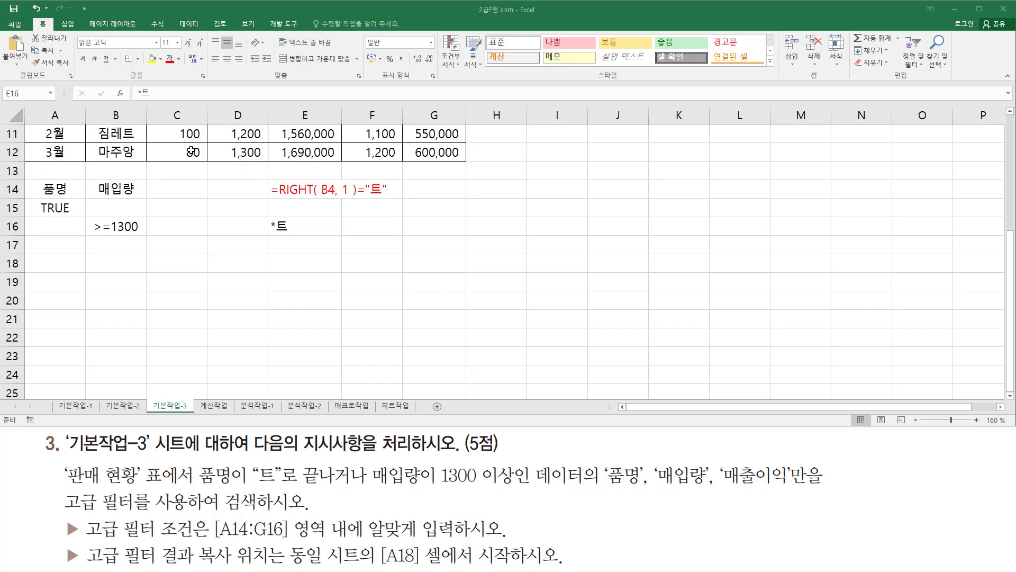
Replace the 품명 criteria header in A14 with 조건, so it differs from the table's field names.
scroll(111, 177, up, 4)
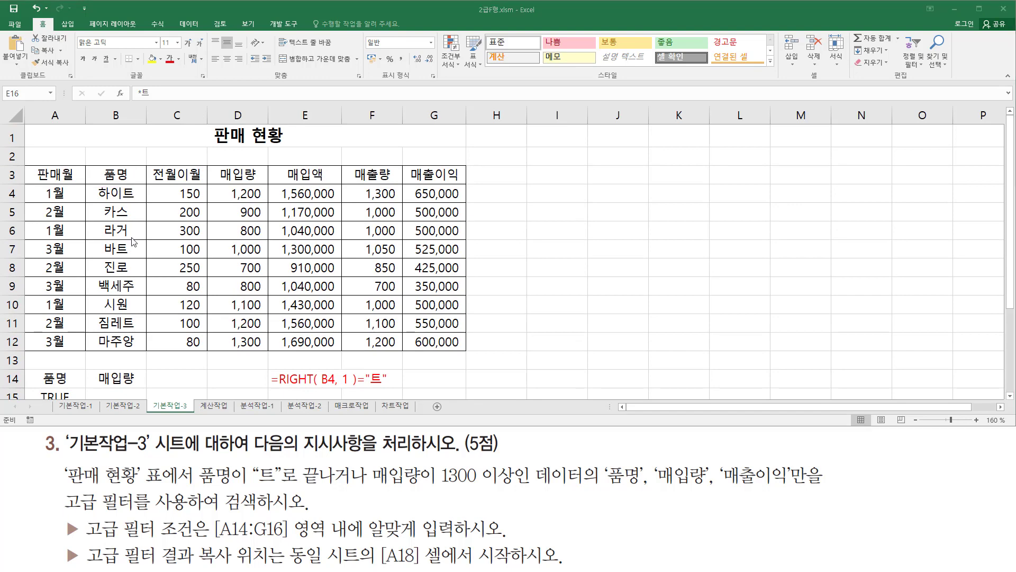
scroll(128, 236, down, 3)
scroll(128, 236, down, 1)
click(68, 189)
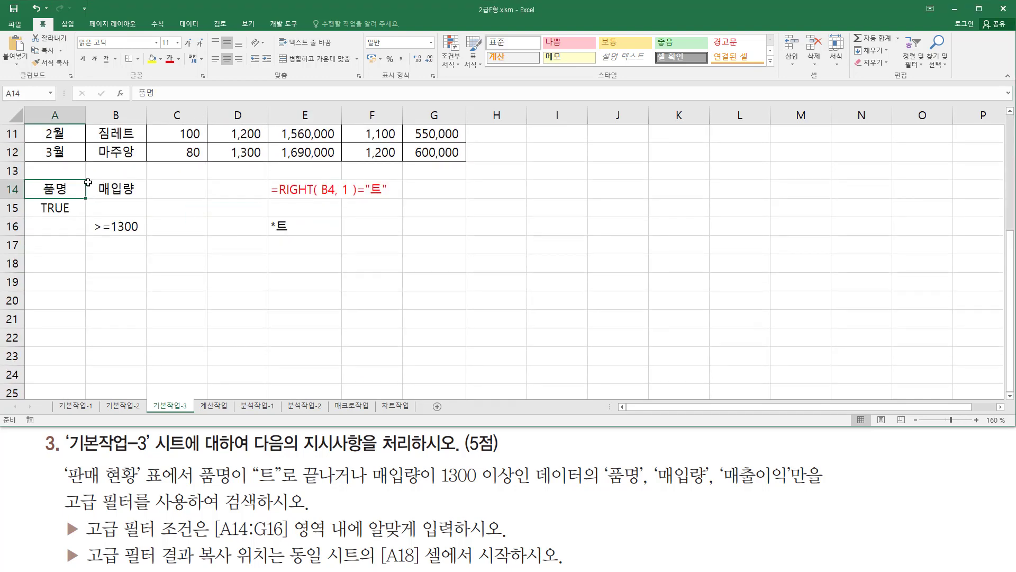
text(조건)
key(Return)
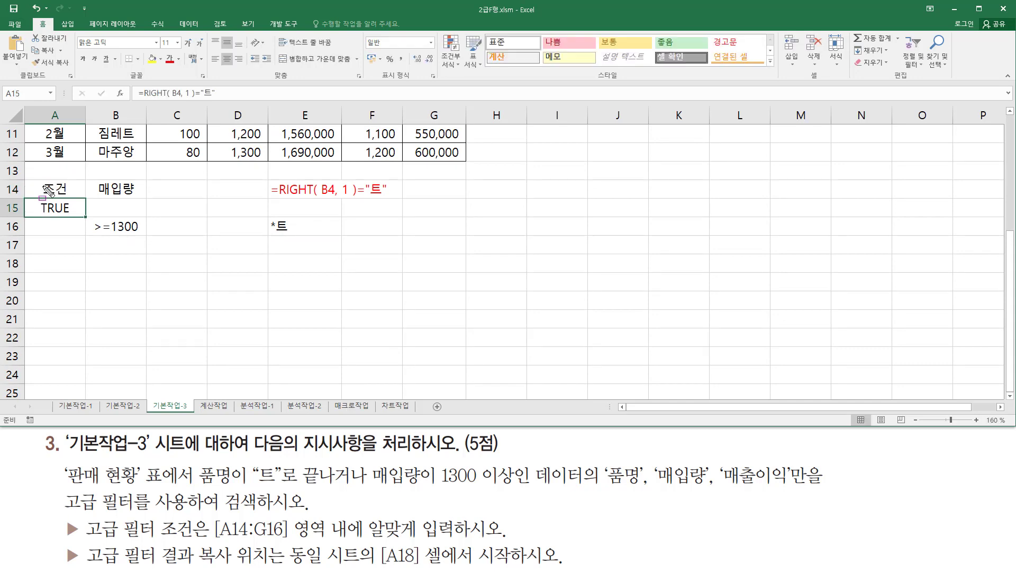
mouse_move(35, 179)
mouse_down()
mouse_move(89, 227)
mouse_move(141, 240)
mouse_up()
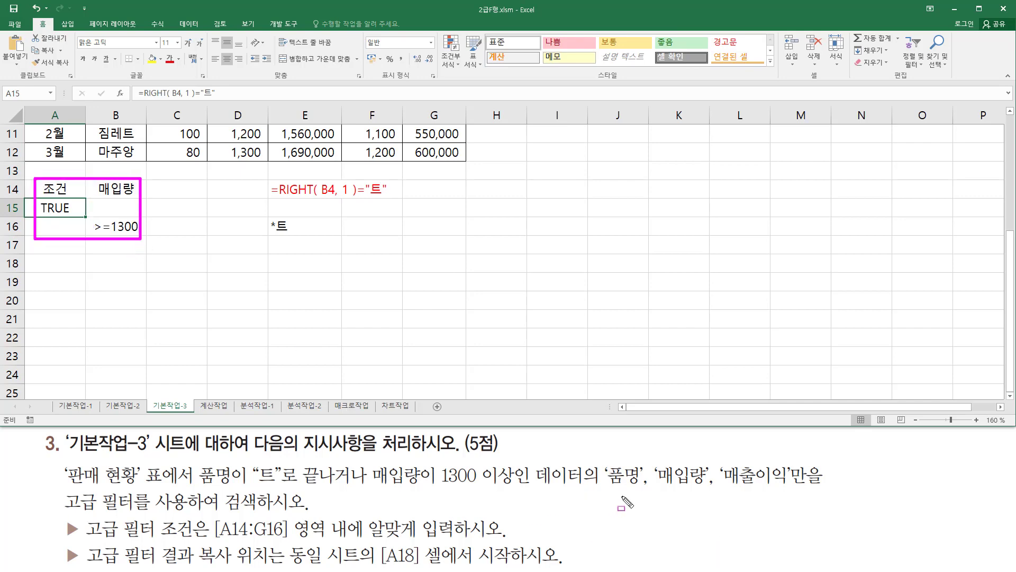
mouse_move(606, 491)
mouse_down()
mouse_move(792, 491)
mouse_move(791, 458)
mouse_up()
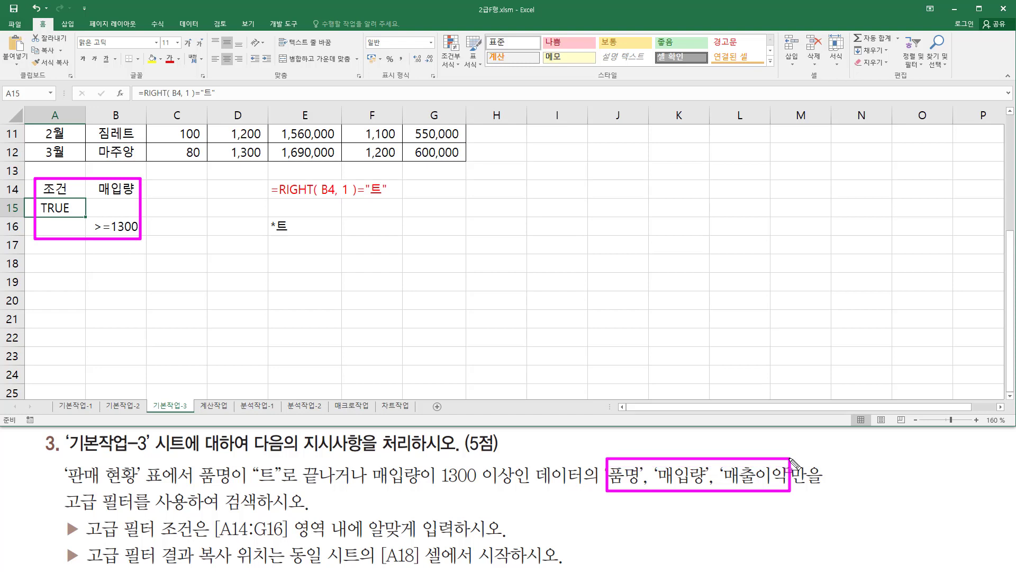
drag(65, 510, 292, 511)
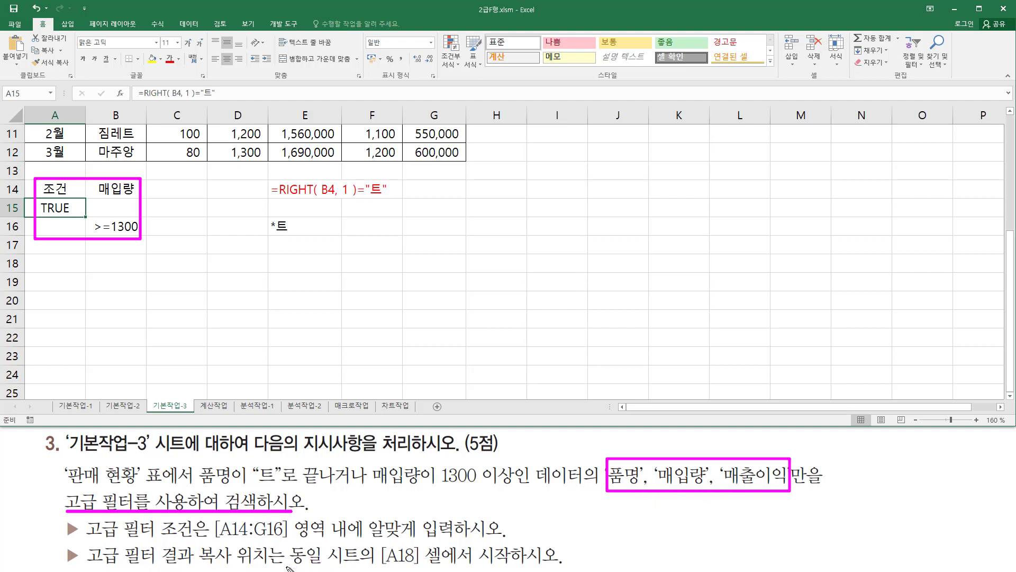
drag(287, 566, 513, 566)
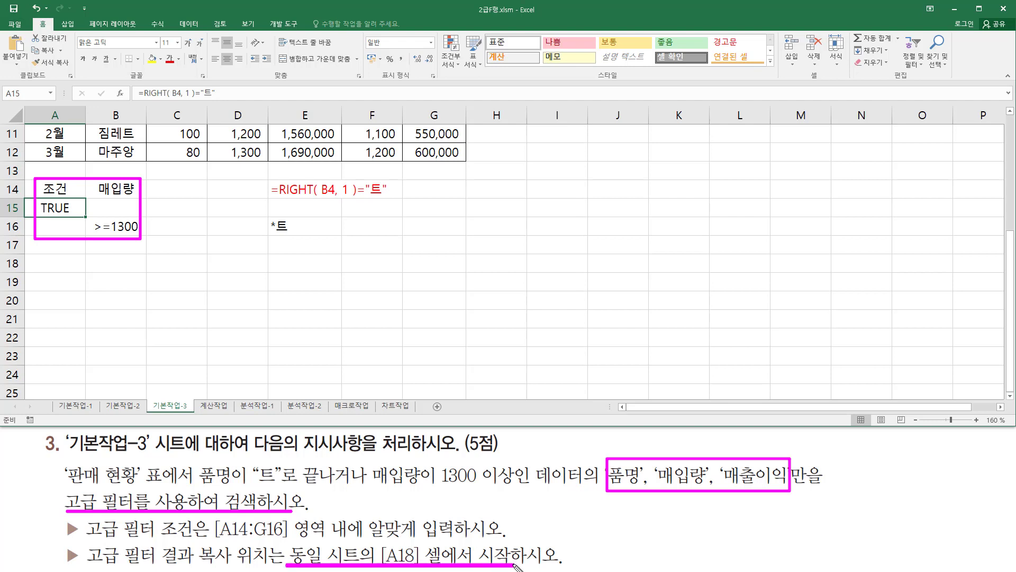
key(Escape)
Enter the output field headers 품명, 매입량 and 매출이익 in A18:C18.
click(73, 264)
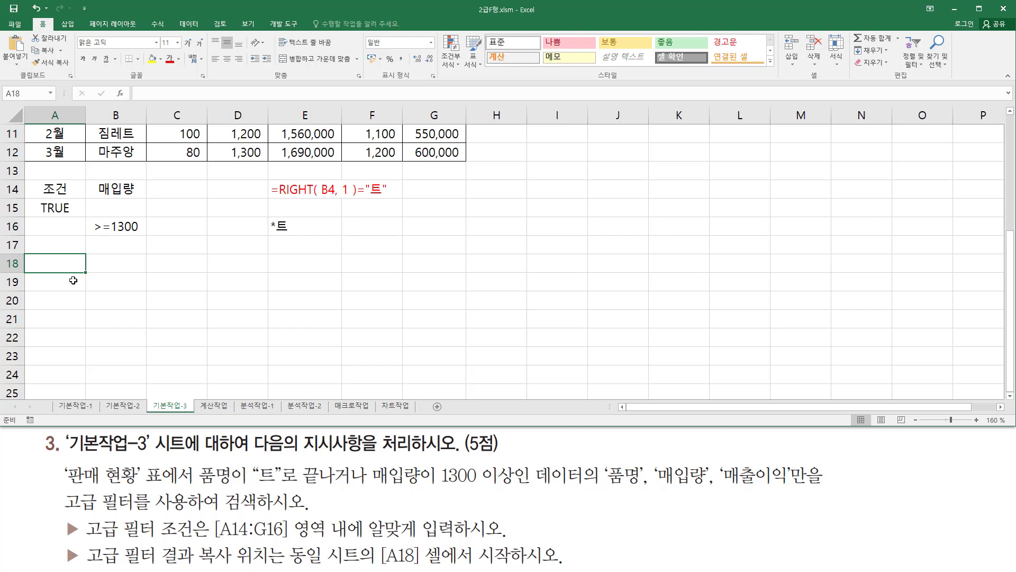
text(품명)
key(Tab)
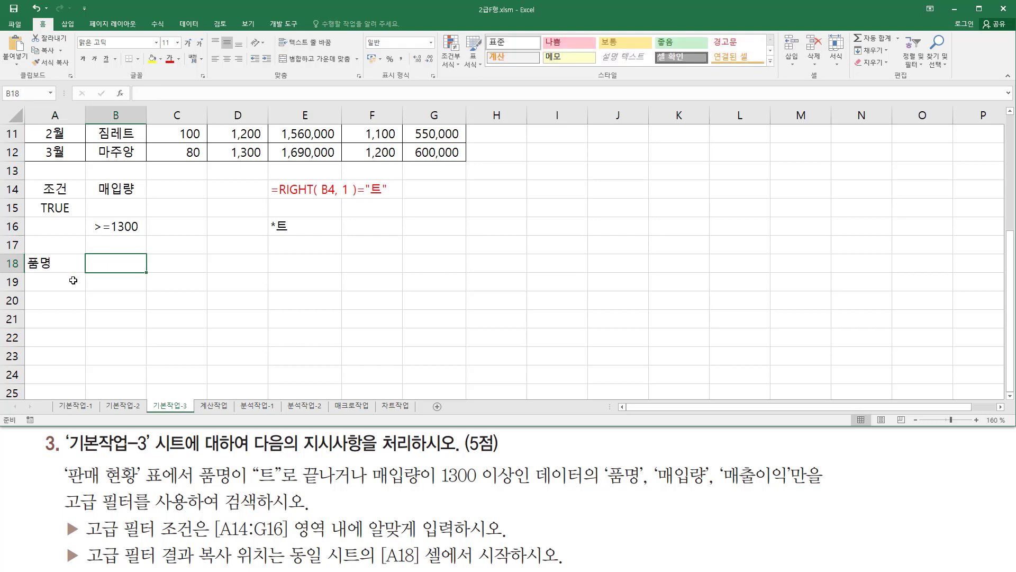
text(매이량)
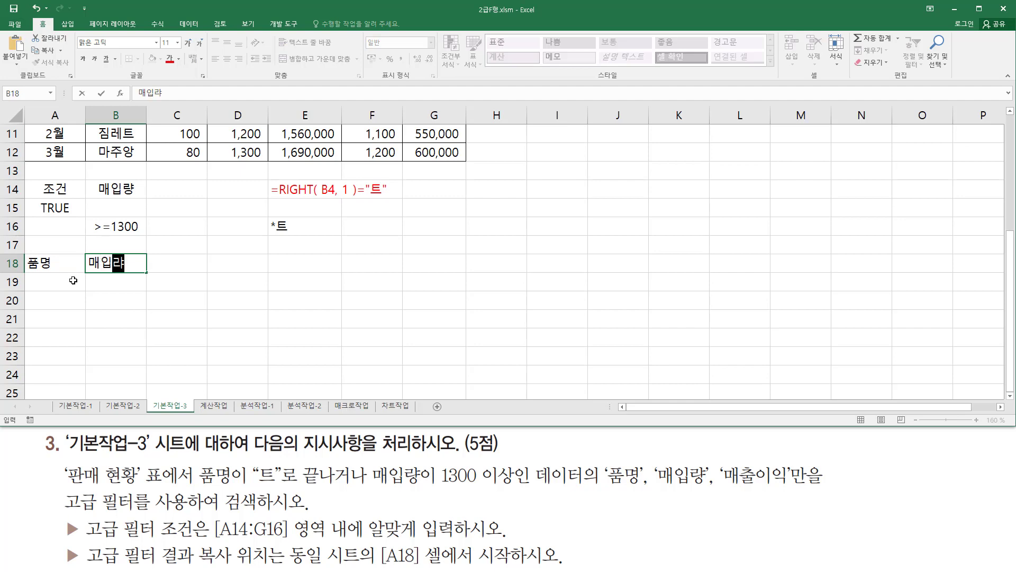
key(Tab)
text(매출이익)
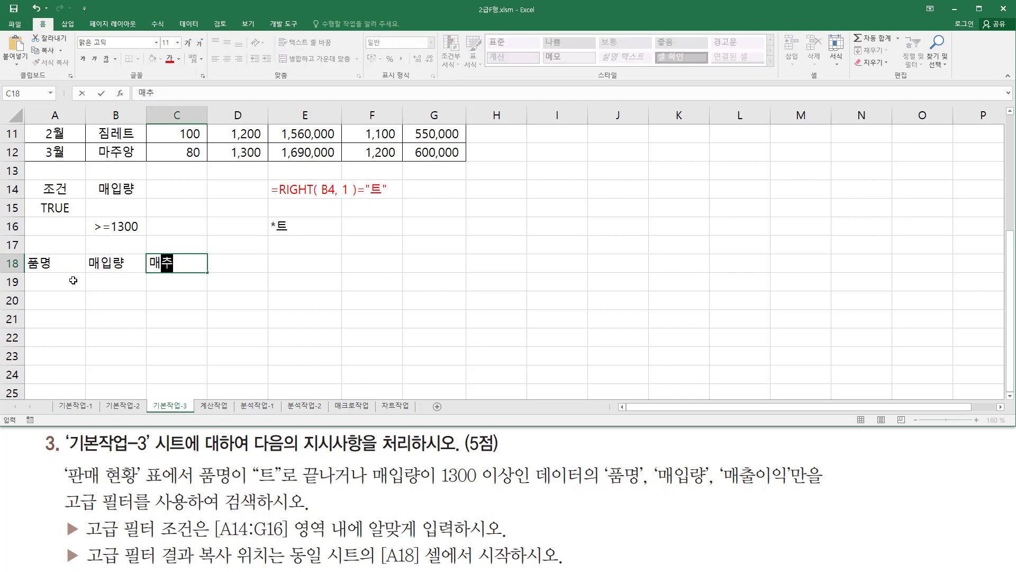
key(Return)
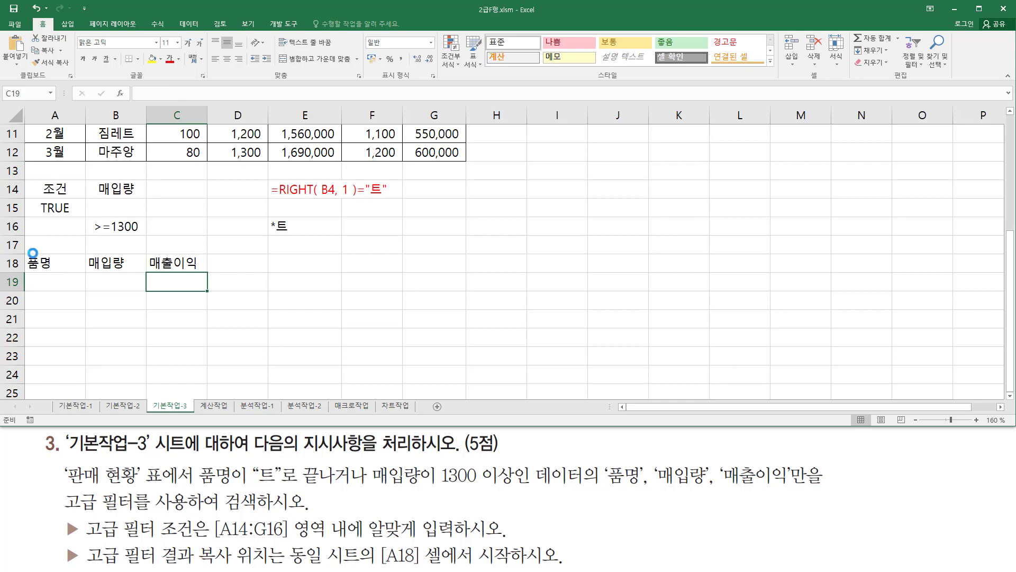
drag(26, 253, 197, 271)
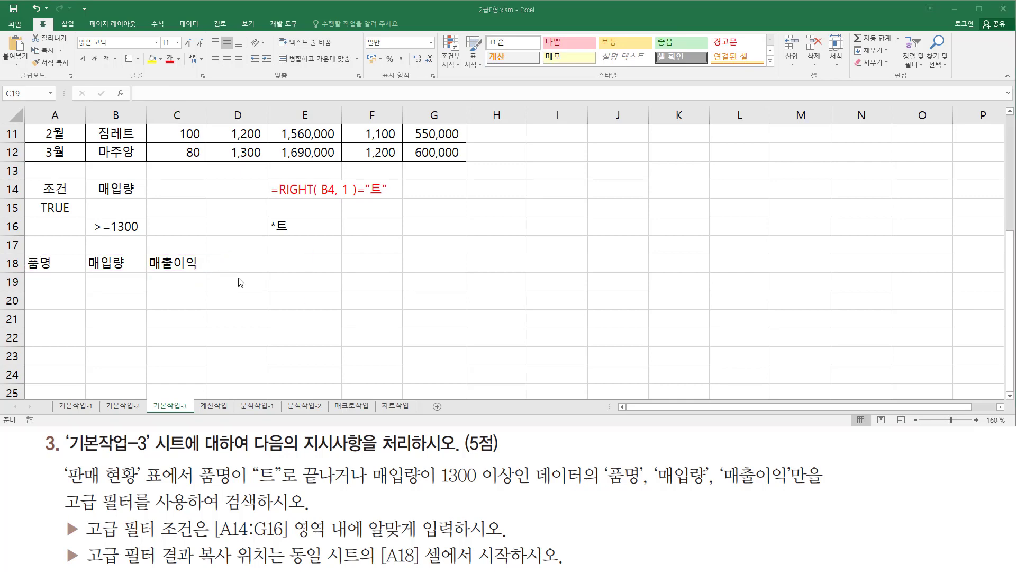
scroll(120, 174, up, 4)
drag(99, 165, 132, 183)
drag(212, 161, 264, 183)
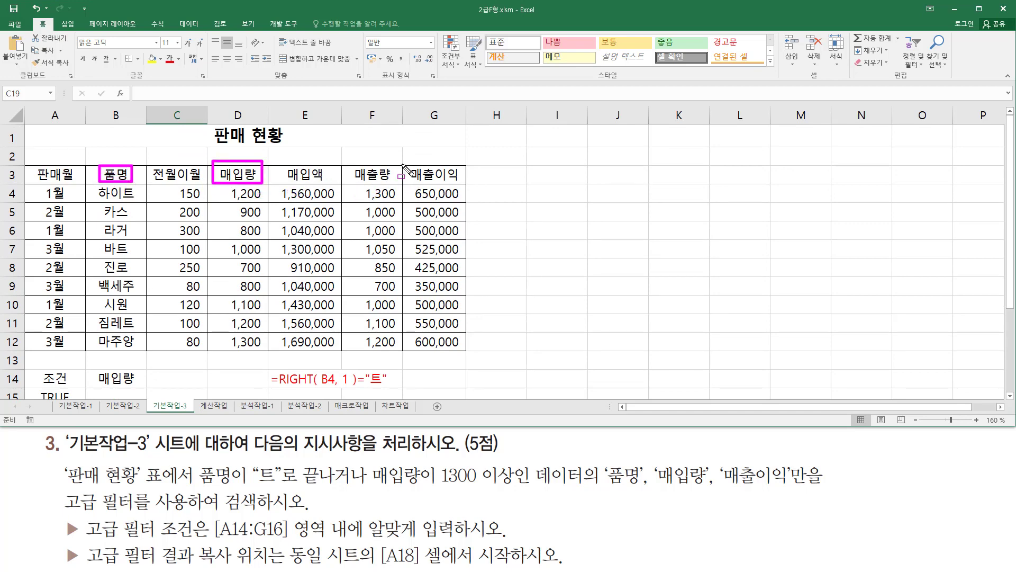
drag(401, 164, 466, 180)
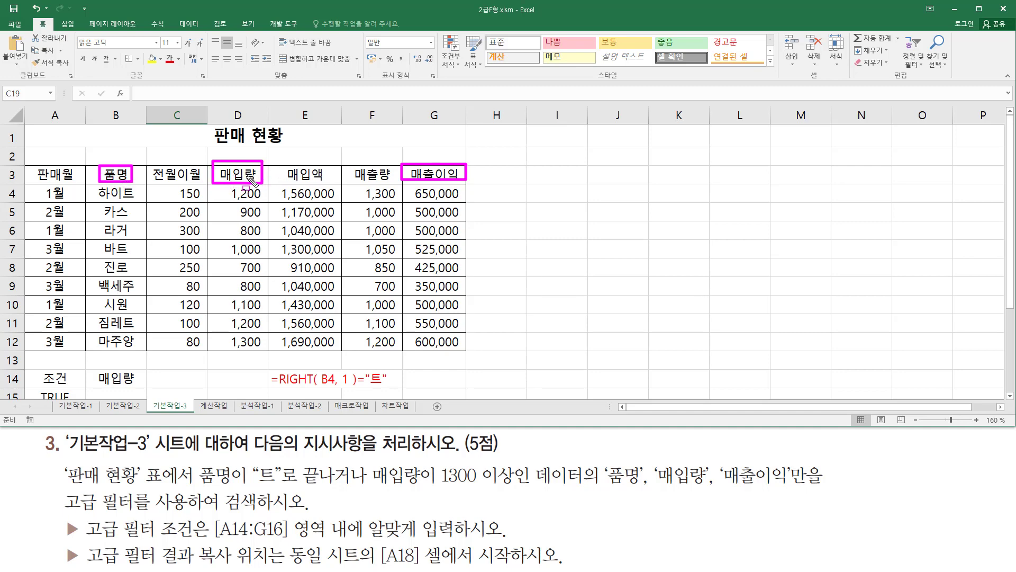
key(Escape)
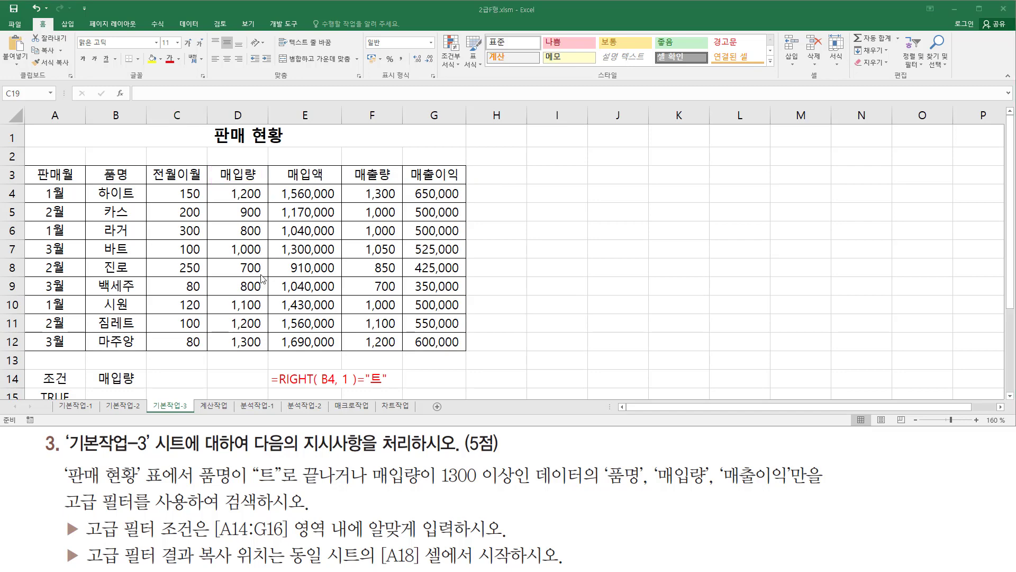
scroll(101, 278, down, 3)
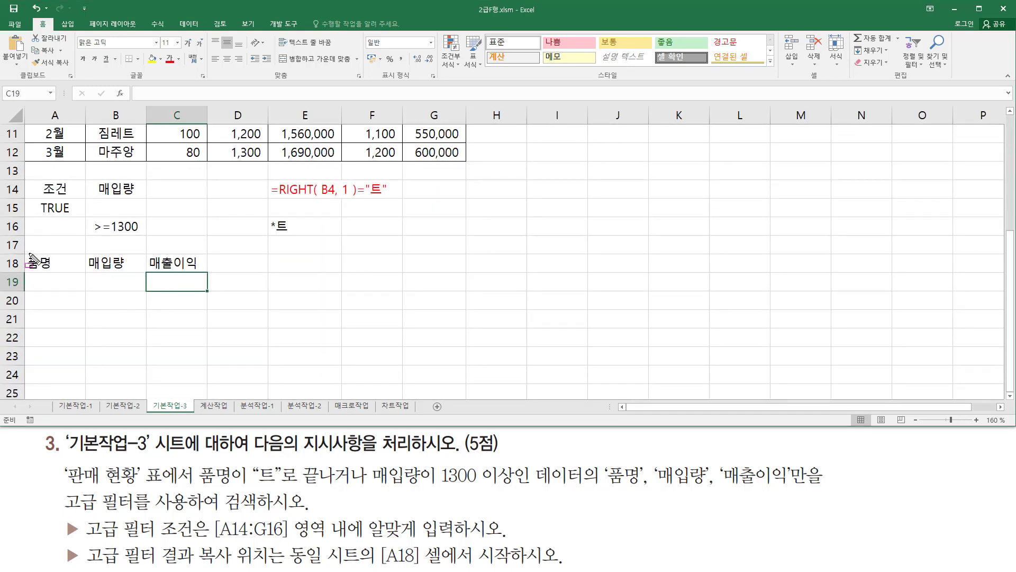
drag(24, 252, 209, 271)
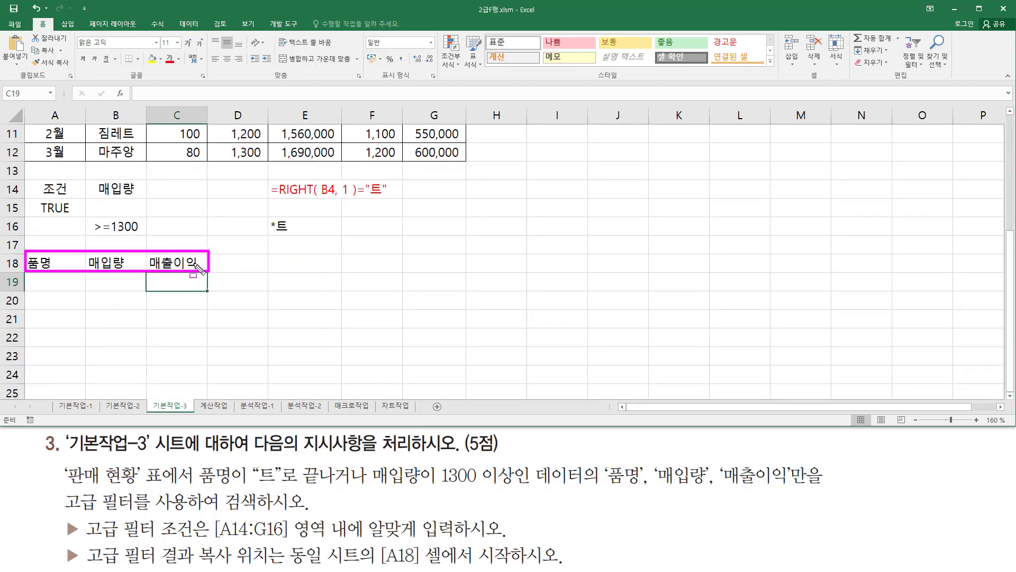
key(Escape)
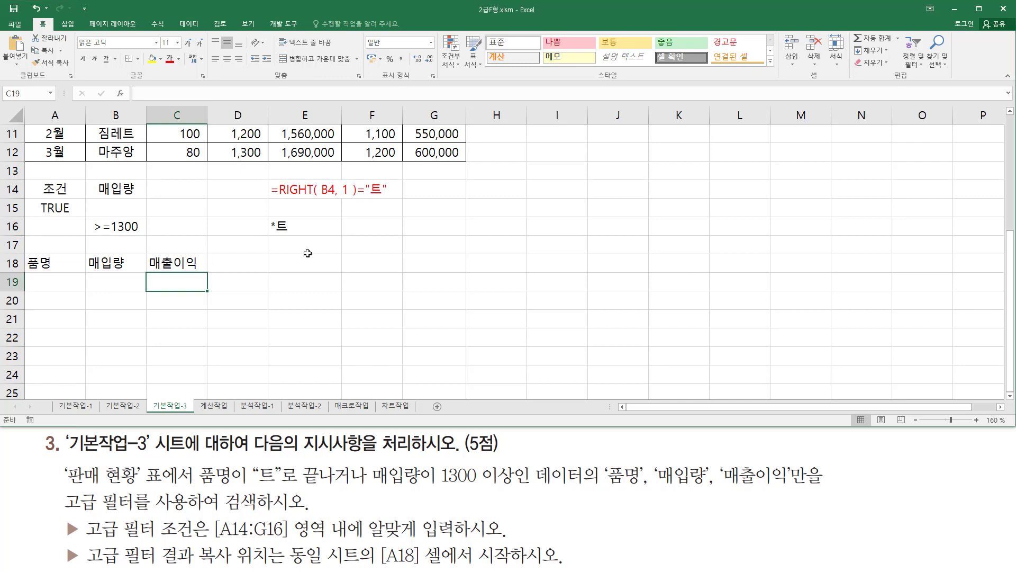
scroll(309, 254, up, 4)
scroll(308, 254, down, 3)
scroll(308, 254, up, 3)
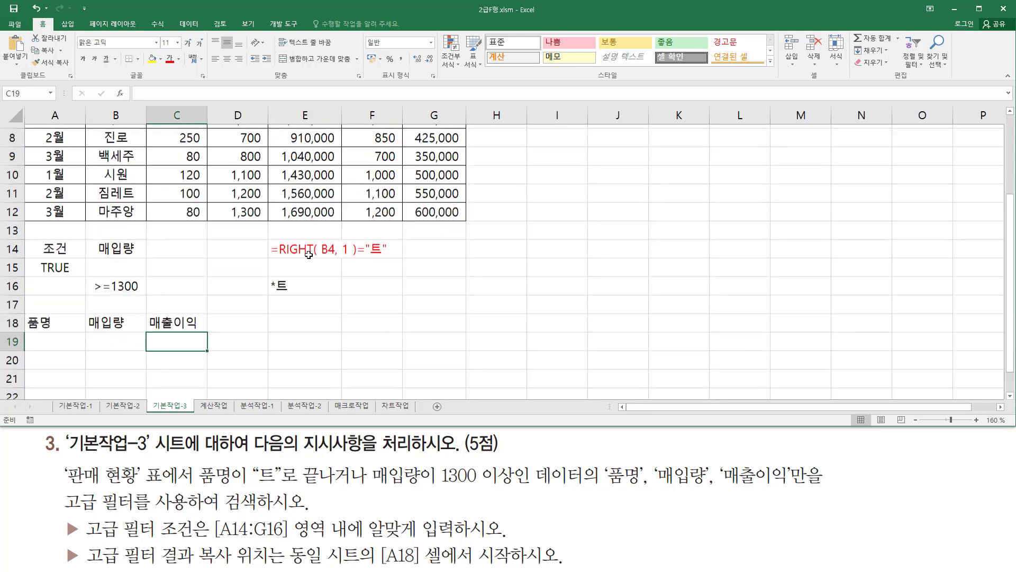
click(301, 201)
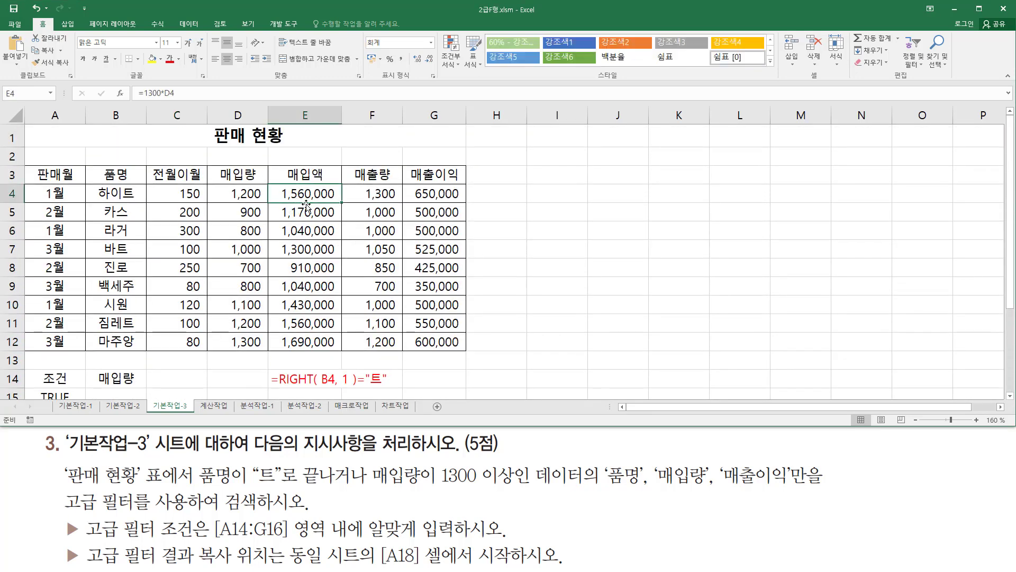
key(ctrl+z)
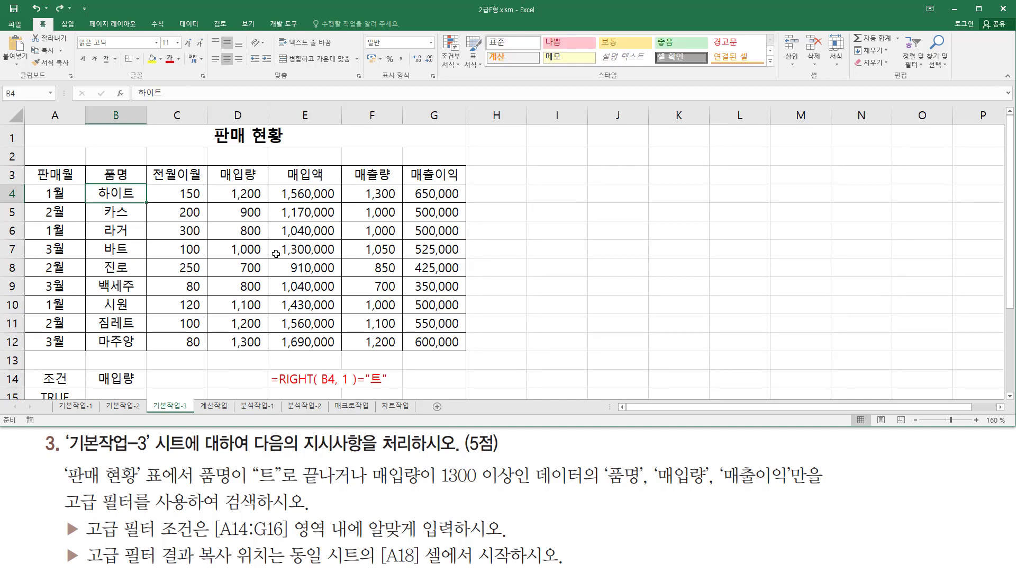
click(259, 233)
click(191, 247)
click(191, 285)
click(287, 286)
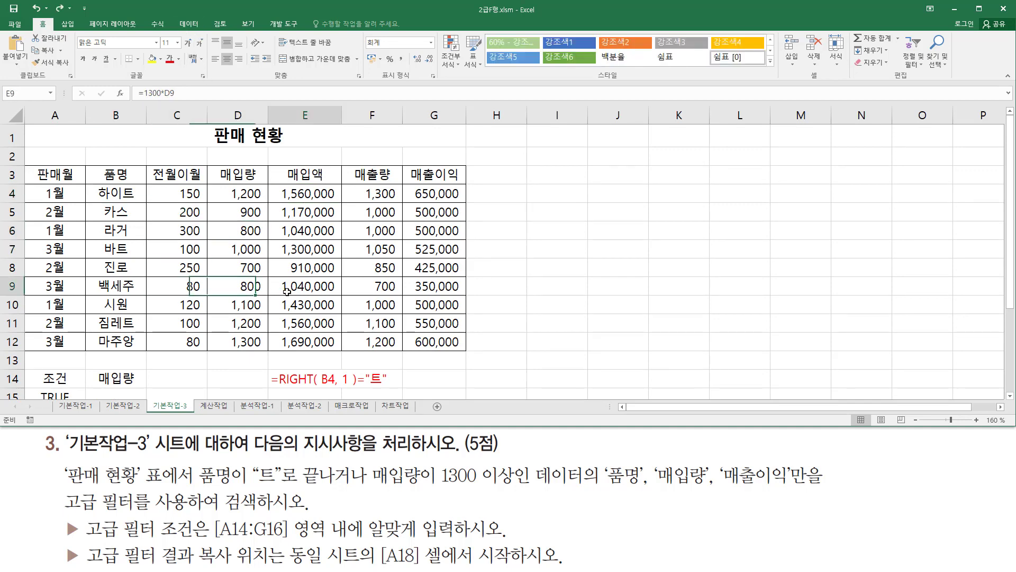
click(308, 242)
click(219, 212)
click(254, 249)
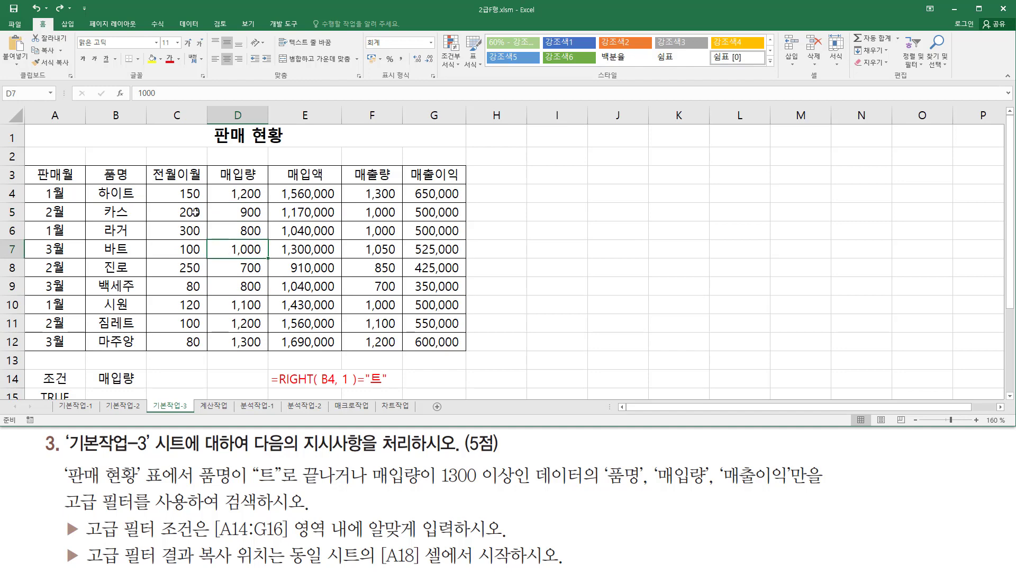
Start an advanced filter on the 판매 현황 table A3:G12, with the results copied to another location.
click(192, 25)
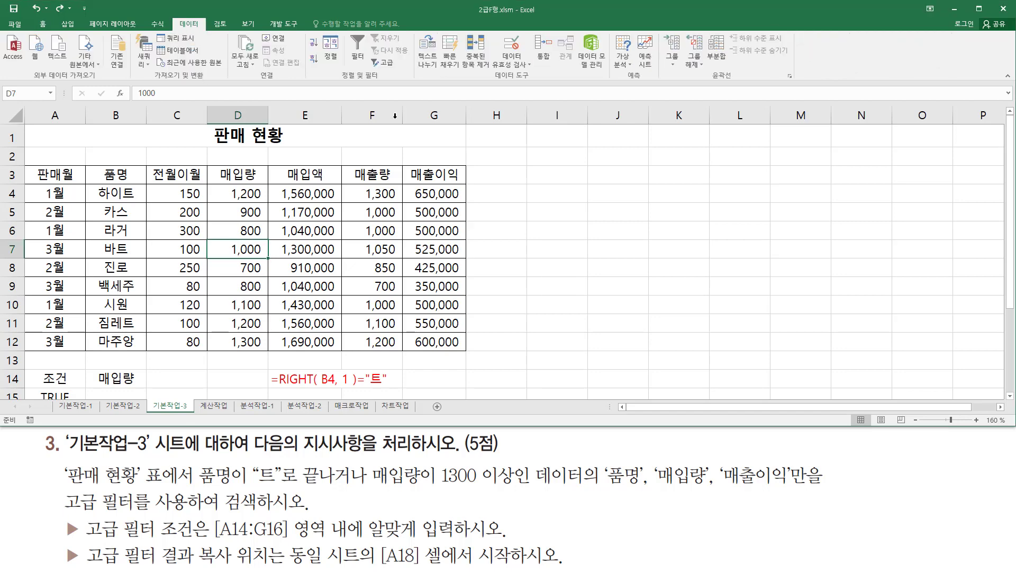
click(392, 65)
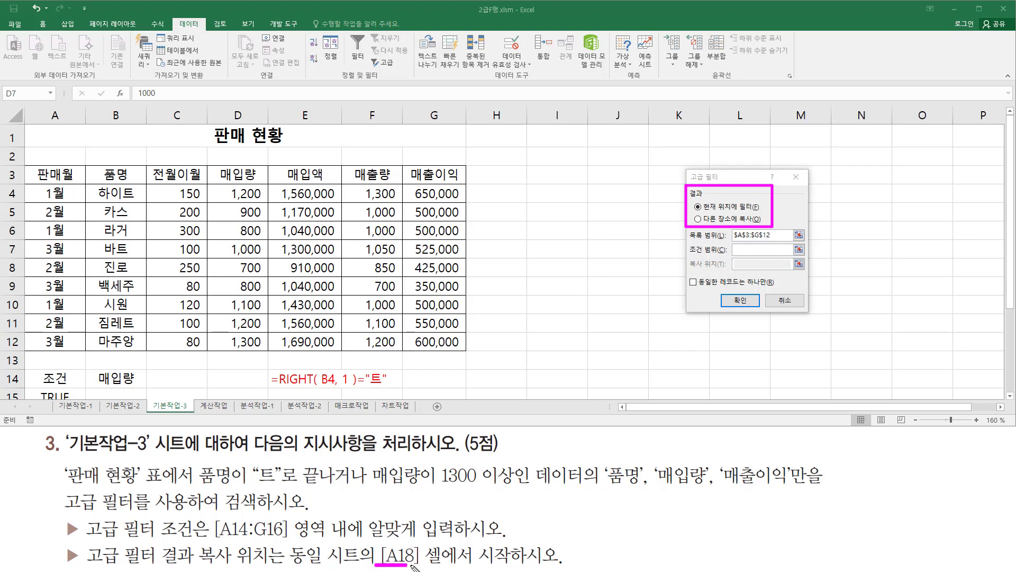
click(699, 219)
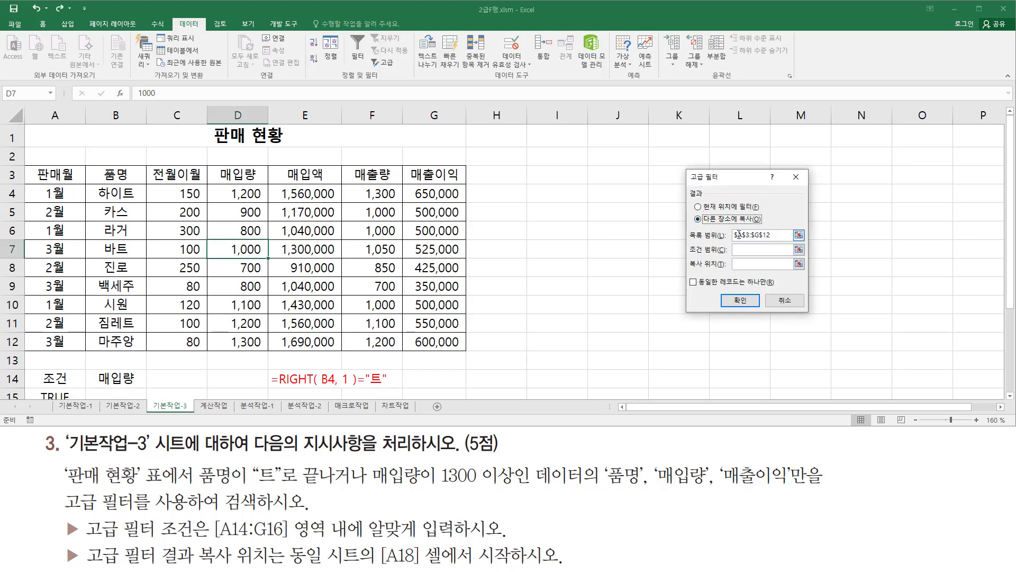
click(751, 234)
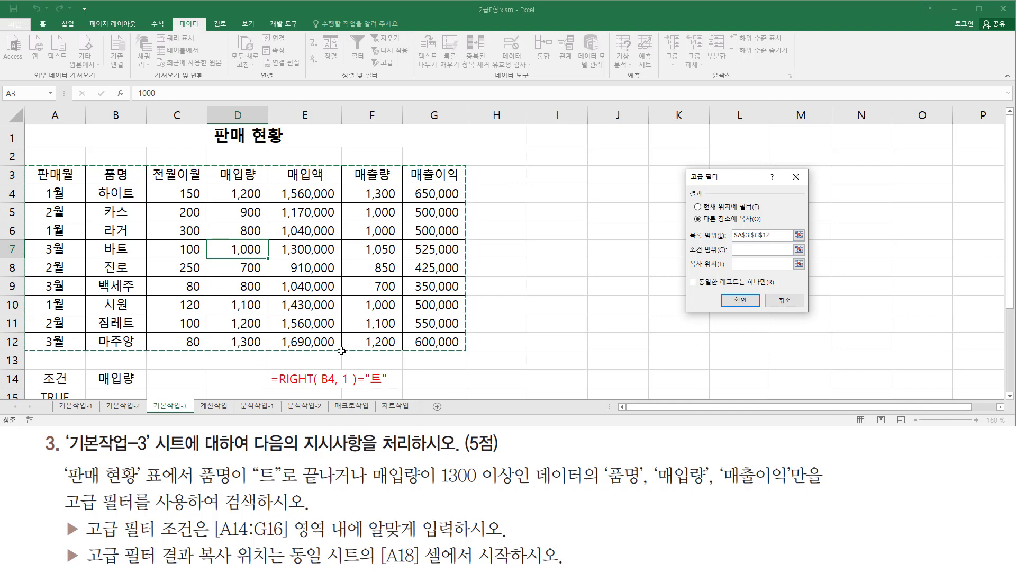
Set the advanced filter's criteria range to A14:B16, covering the 조건 and 매입량 conditions.
click(739, 251)
scroll(61, 203, down, 3)
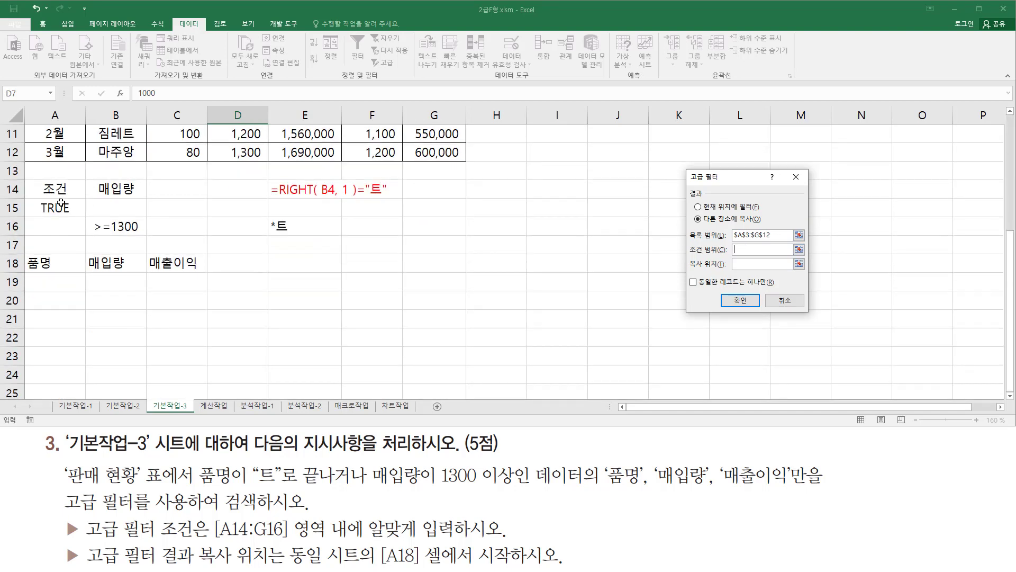
drag(55, 184, 133, 229)
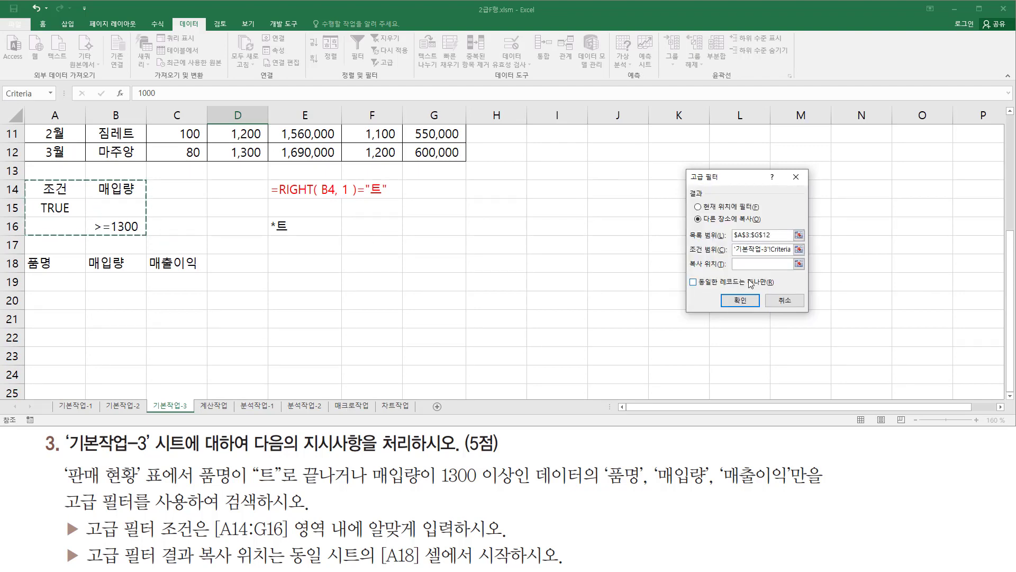
Set the copy destination to the header cells A18:C18 and run the advanced filter.
click(743, 262)
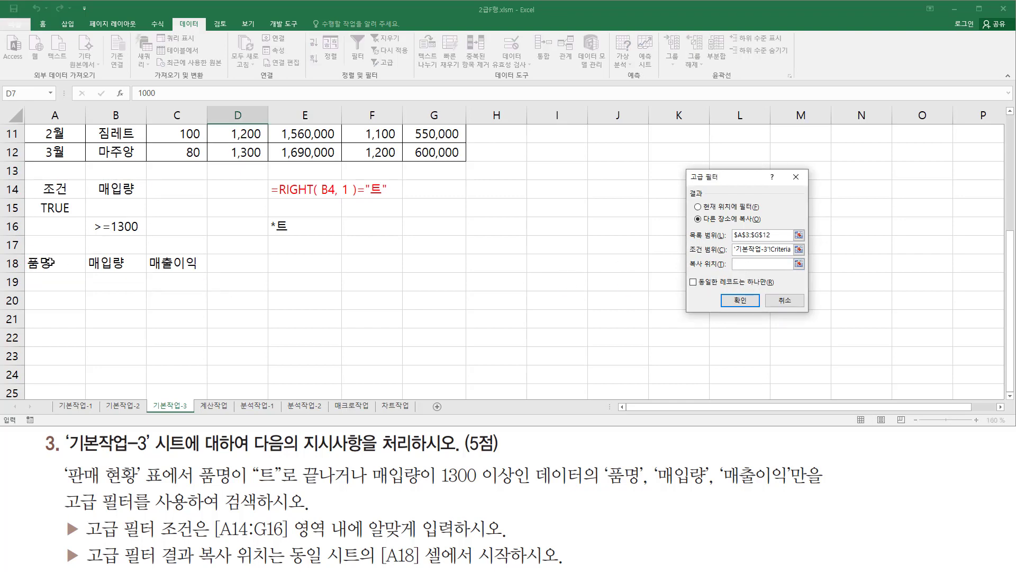
drag(49, 262, 166, 268)
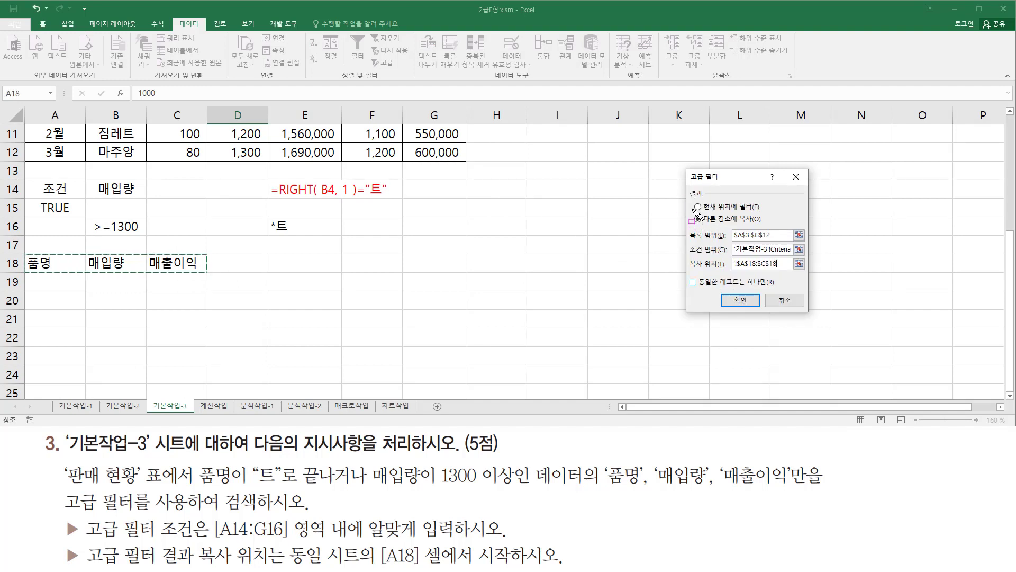
mouse_move(693, 213)
mouse_down()
mouse_move(786, 277)
mouse_move(797, 273)
mouse_up()
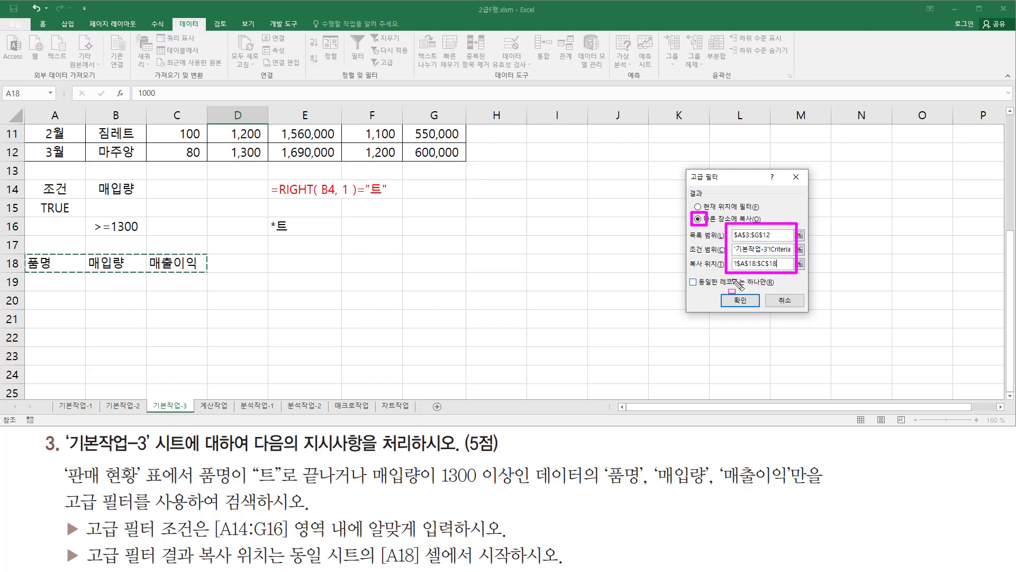
drag(721, 291, 760, 311)
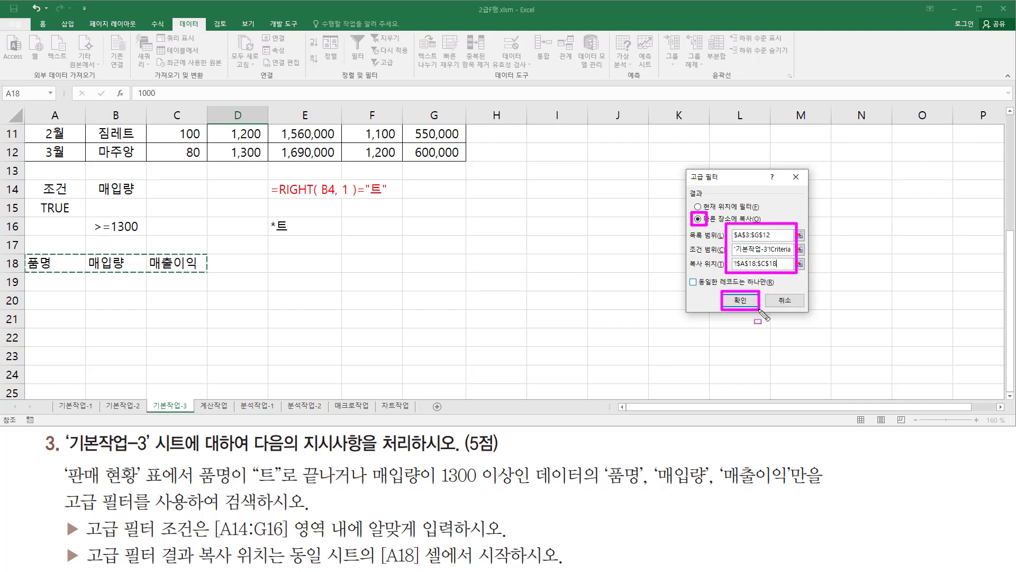
key(Escape)
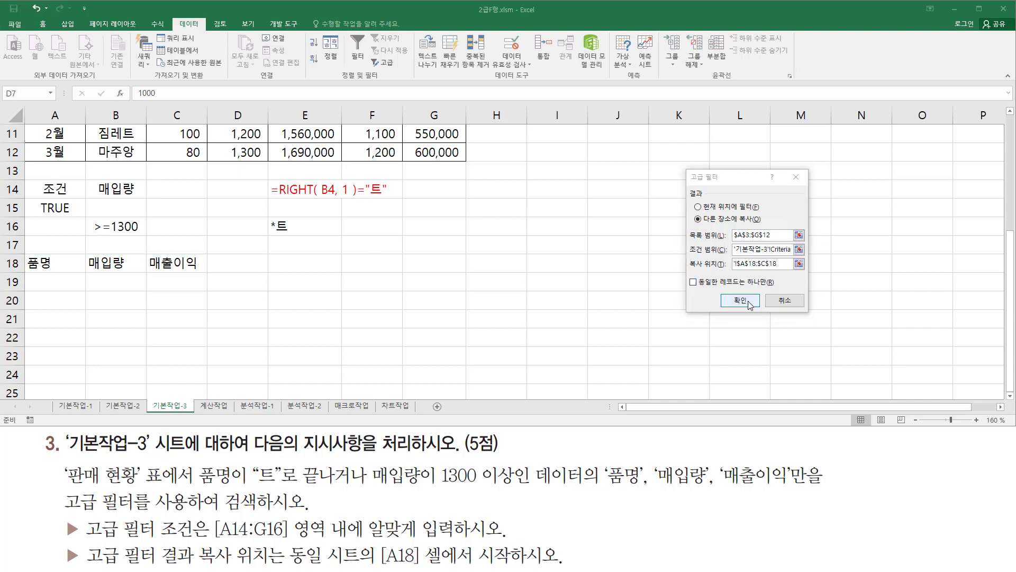
click(748, 302)
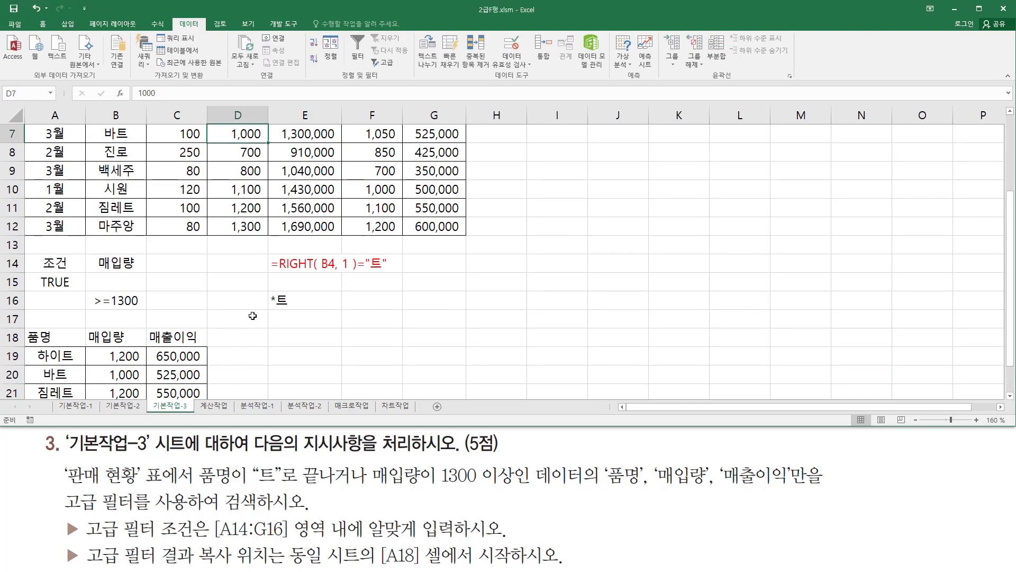
Check the extracted rows below the A18:C18 headers against the 품명 ending and 매입량 conditions.
click(1010, 396)
click(1010, 395)
click(1011, 395)
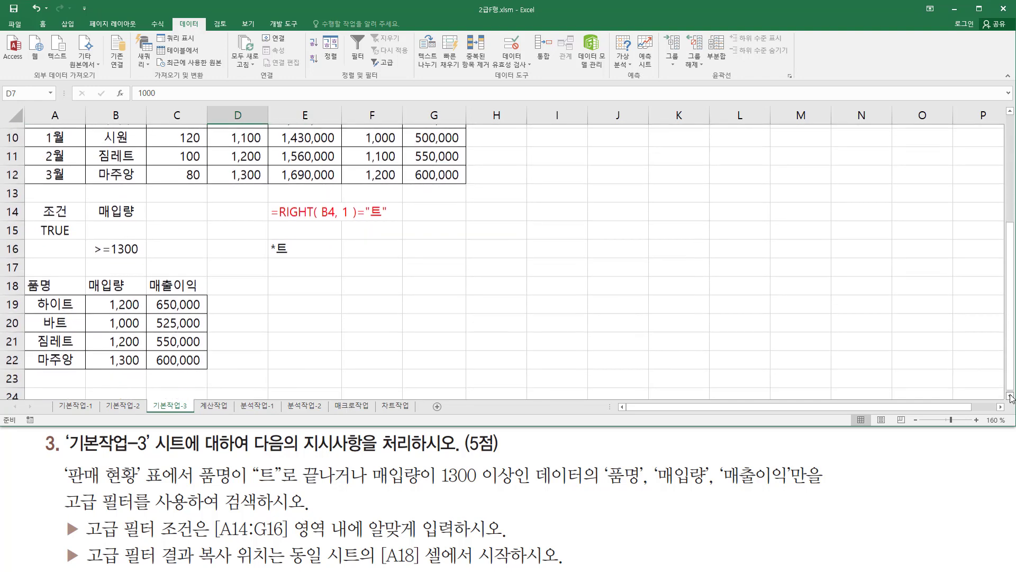
click(1011, 395)
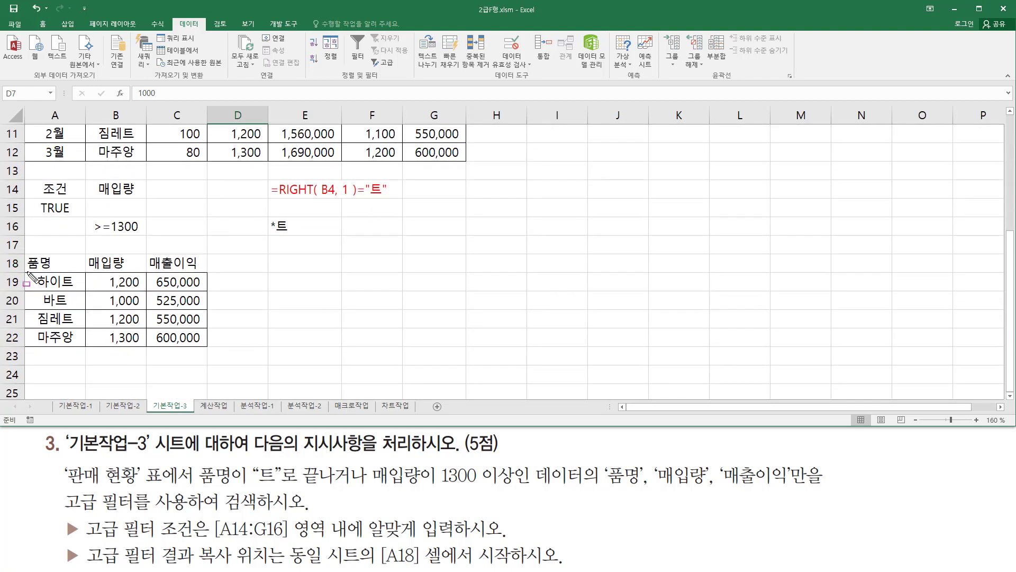
mouse_move(27, 272)
mouse_down()
mouse_move(154, 354)
mouse_move(212, 345)
mouse_up()
key(Escape)
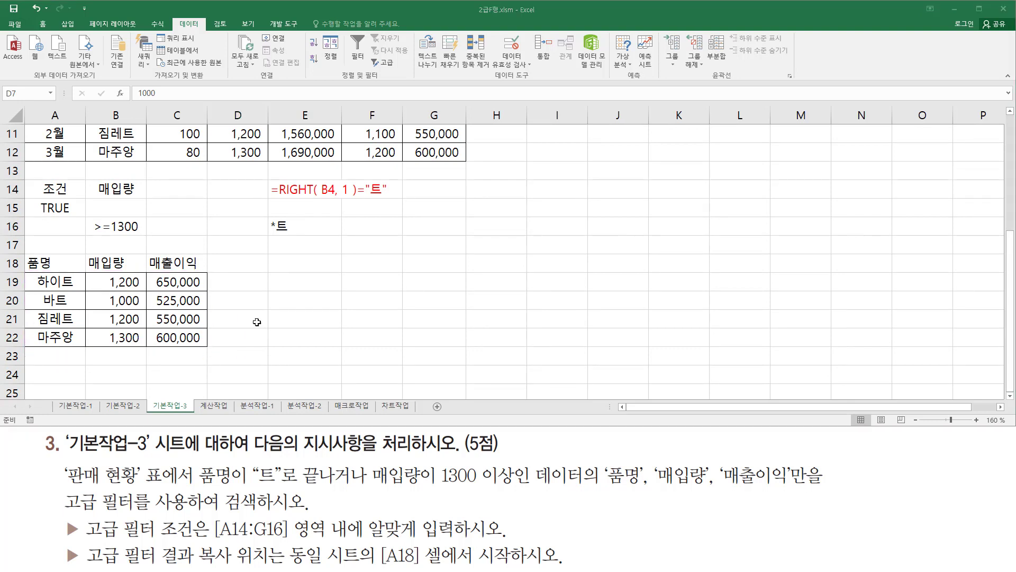
key(ctrl+2)
mouse_move(56, 272)
mouse_down()
mouse_move(76, 293)
mouse_move(75, 327)
mouse_move(77, 311)
mouse_move(59, 326)
mouse_up()
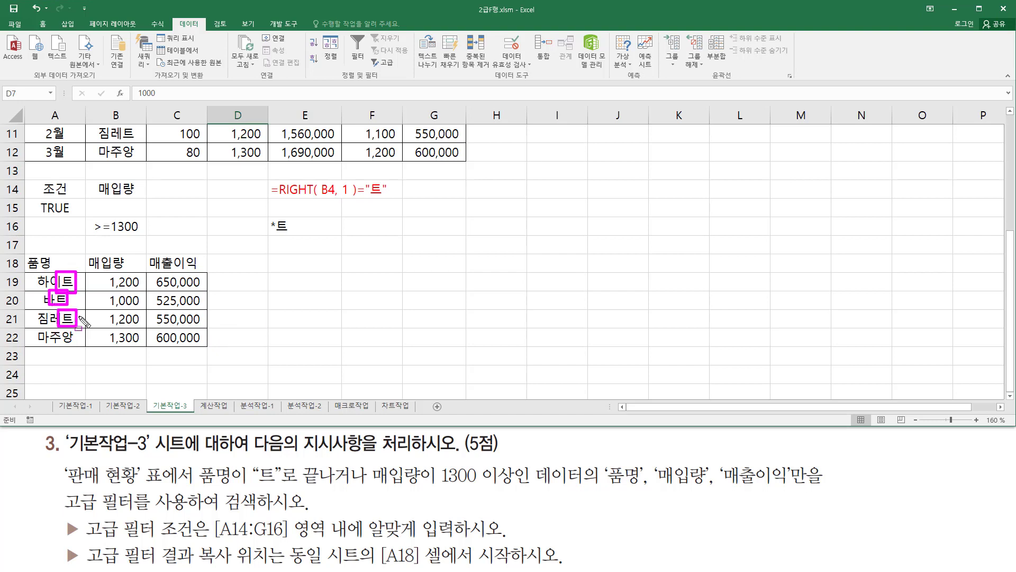
mouse_move(111, 289)
mouse_down()
mouse_move(133, 289)
mouse_move(140, 326)
mouse_up()
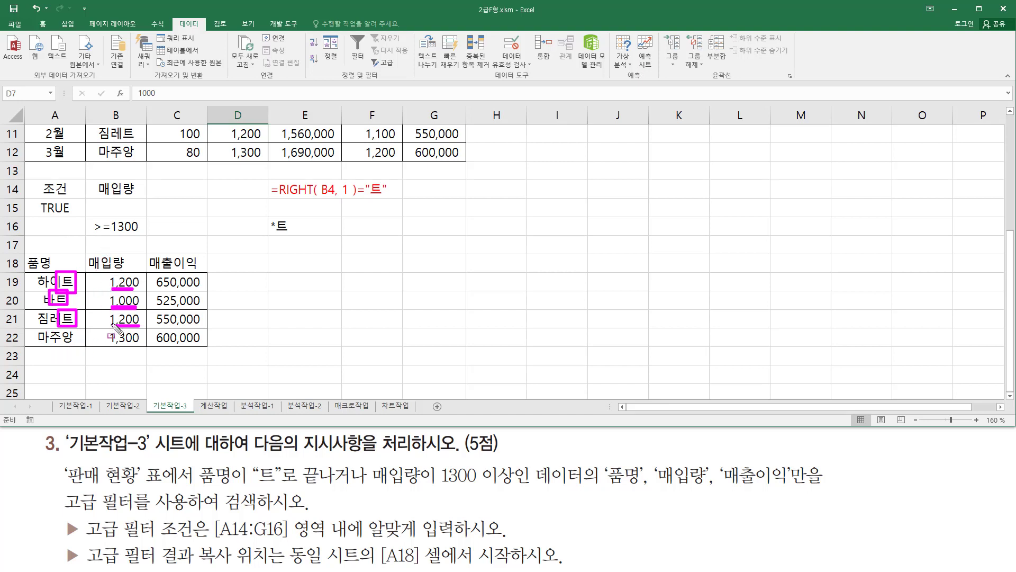
mouse_move(105, 344)
mouse_down()
mouse_move(132, 346)
mouse_move(145, 332)
mouse_up()
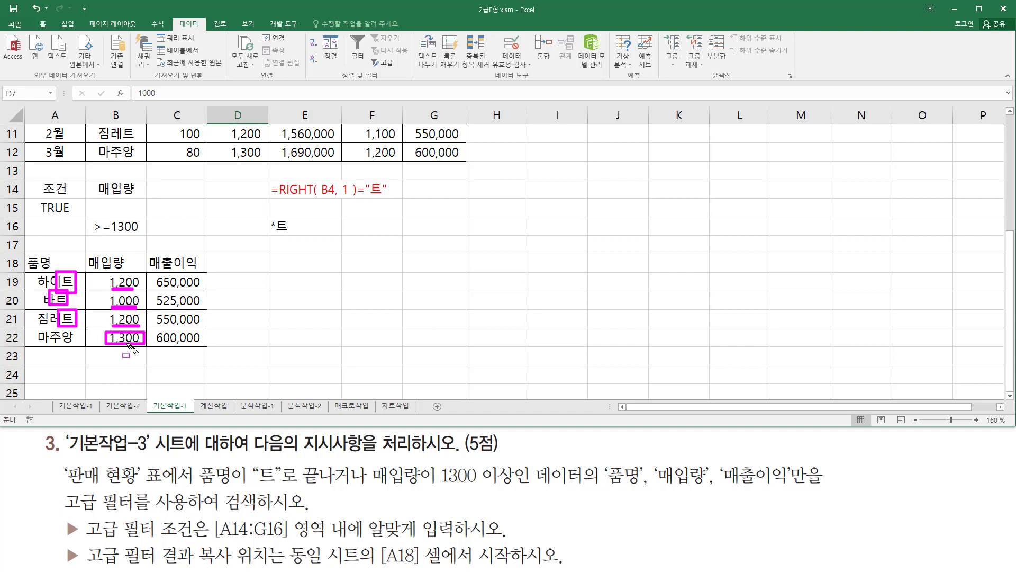
key(Escape)
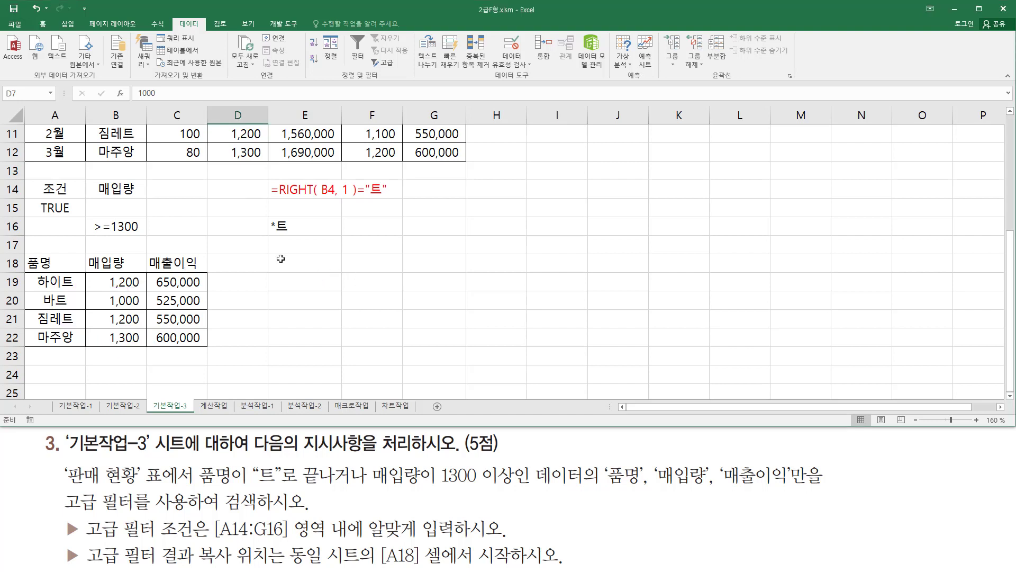
Review the OR layout and 조건 header of the criteria in A14:B16, along with the reference notes in E14 and E16.
key(ctrl+2)
drag(16, 209, 155, 209)
drag(19, 227, 160, 227)
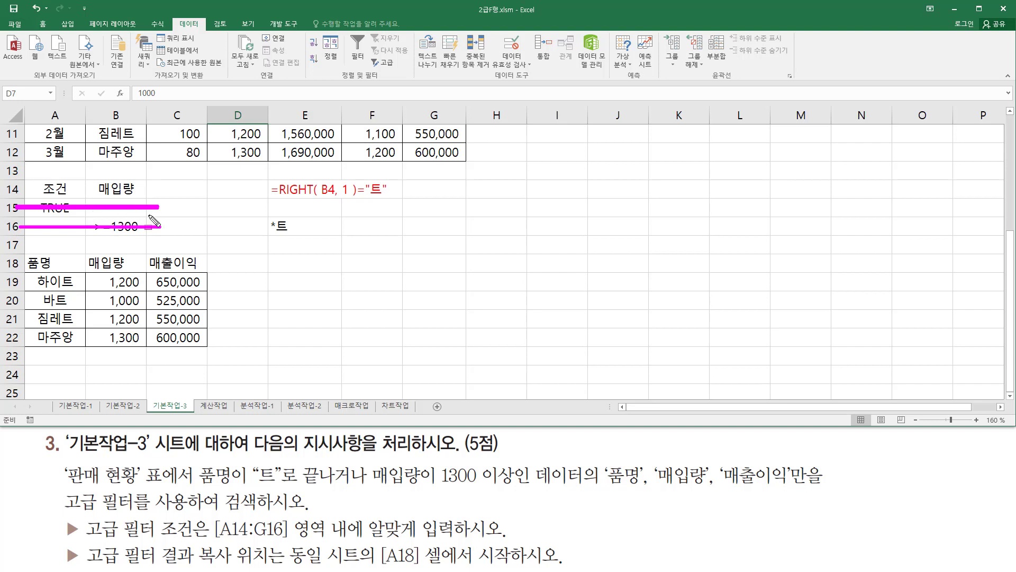
key(Escape)
key(ctrl+2)
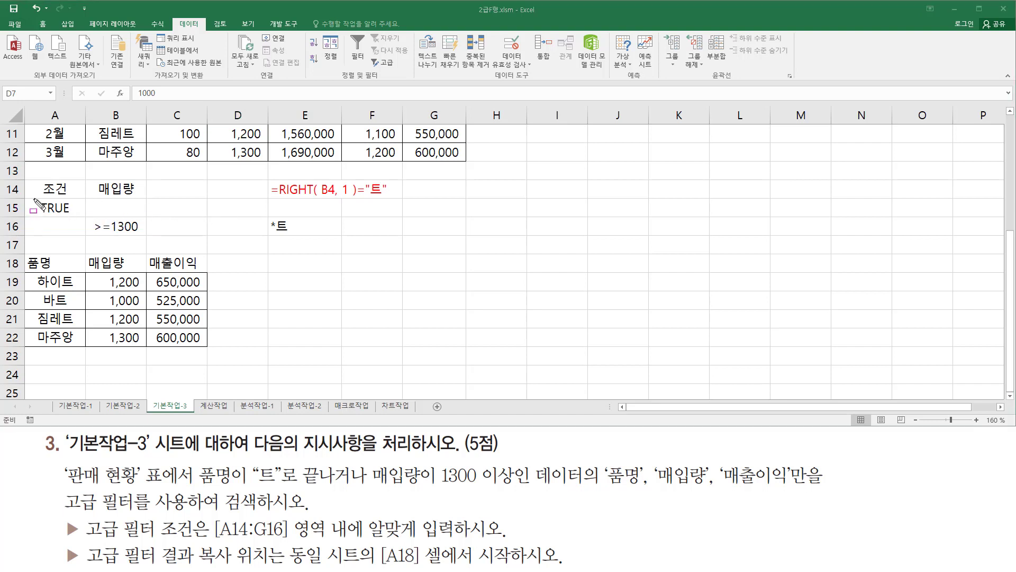
drag(34, 199, 79, 215)
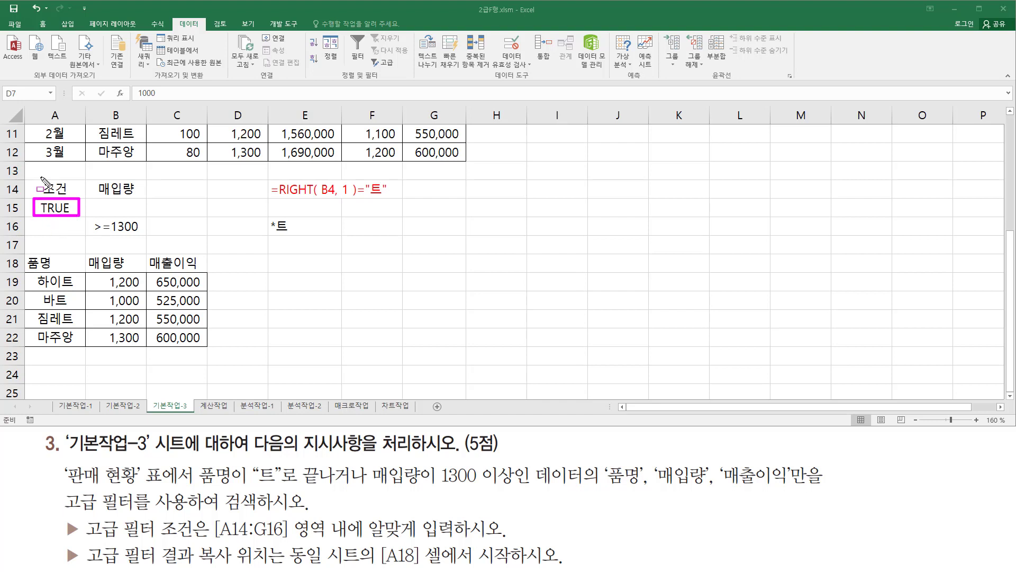
drag(40, 178, 71, 197)
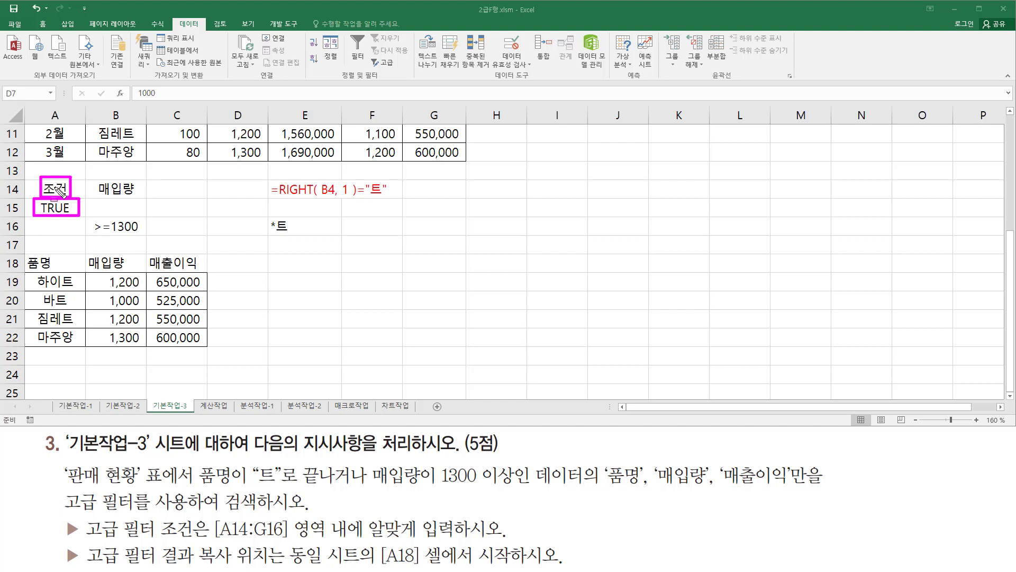
key(Escape)
click(310, 245)
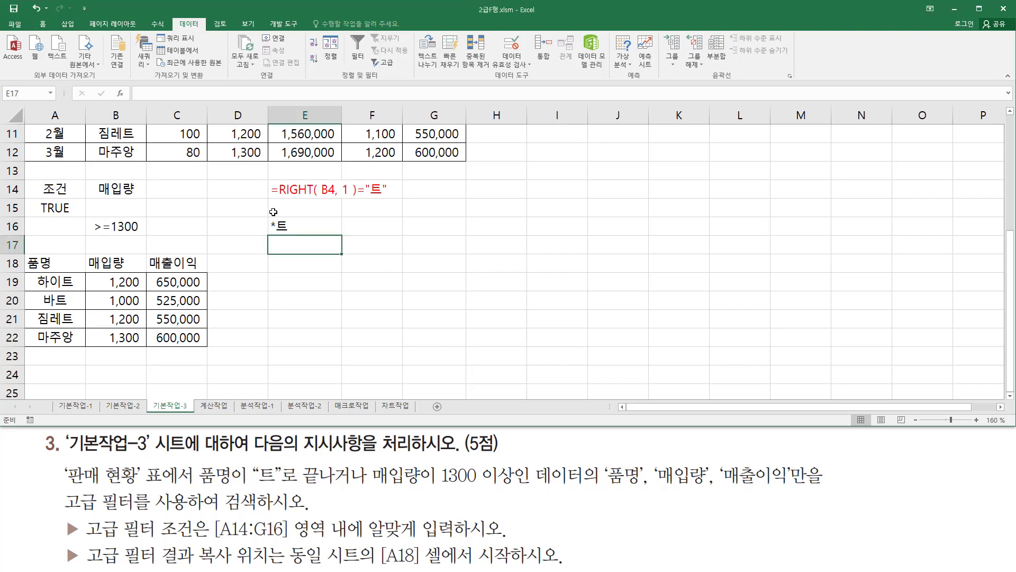
click(306, 262)
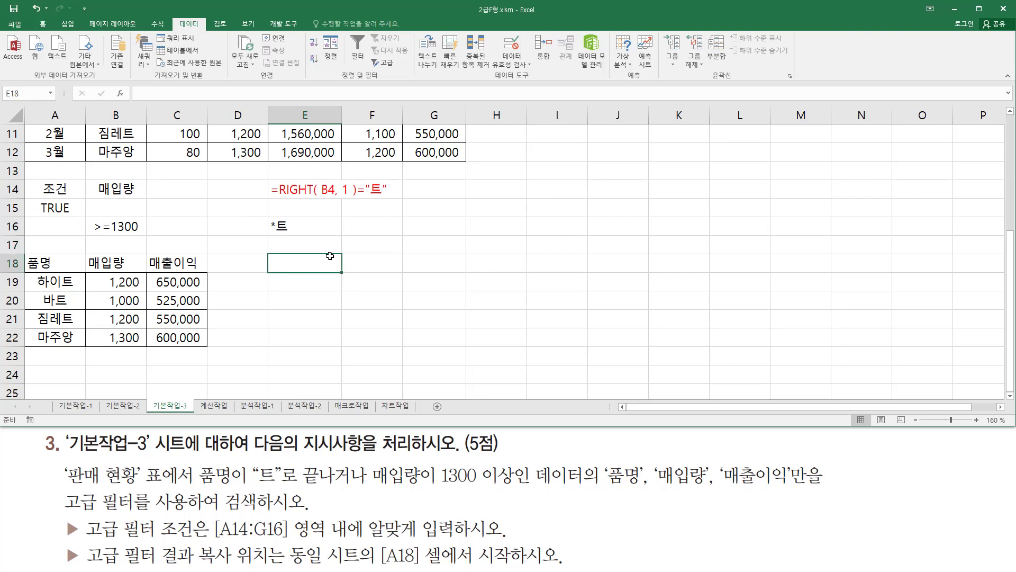
key(ctrl+2)
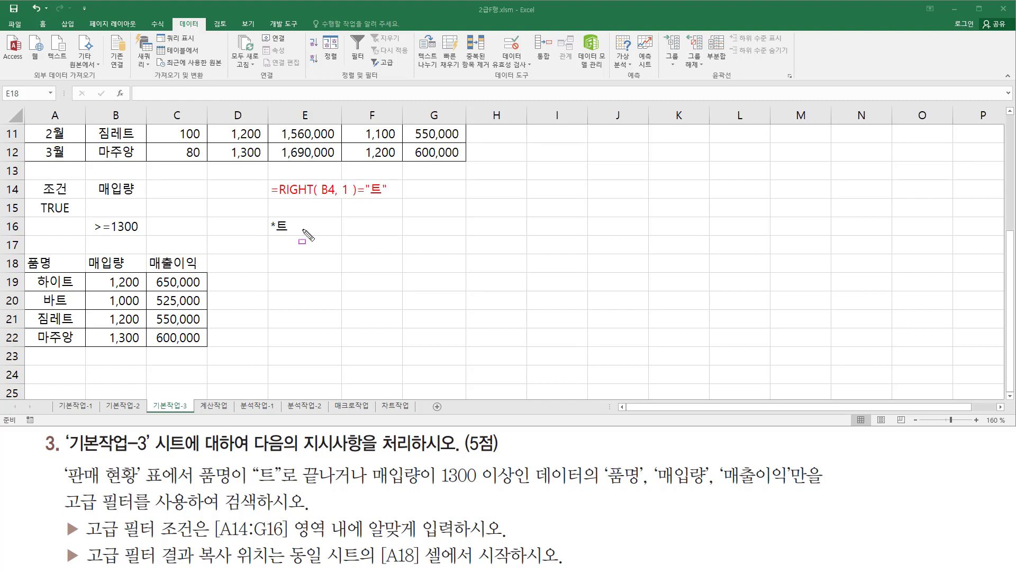
mouse_move(269, 200)
mouse_down()
mouse_move(404, 200)
mouse_move(398, 180)
mouse_up()
mouse_move(264, 217)
mouse_down()
mouse_move(304, 221)
mouse_move(264, 237)
mouse_move(298, 244)
mouse_up()
key(Escape)
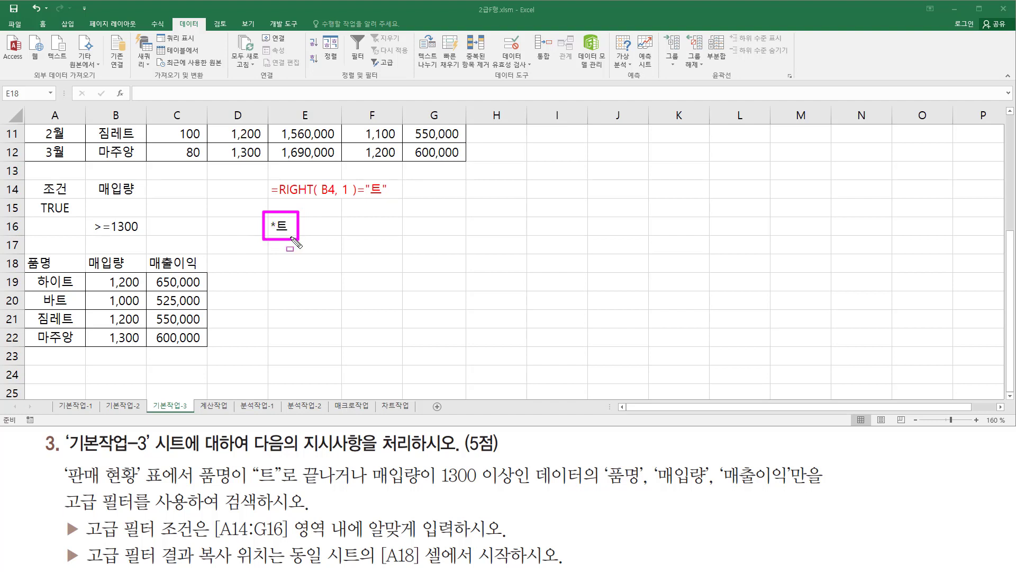
key(Escape)
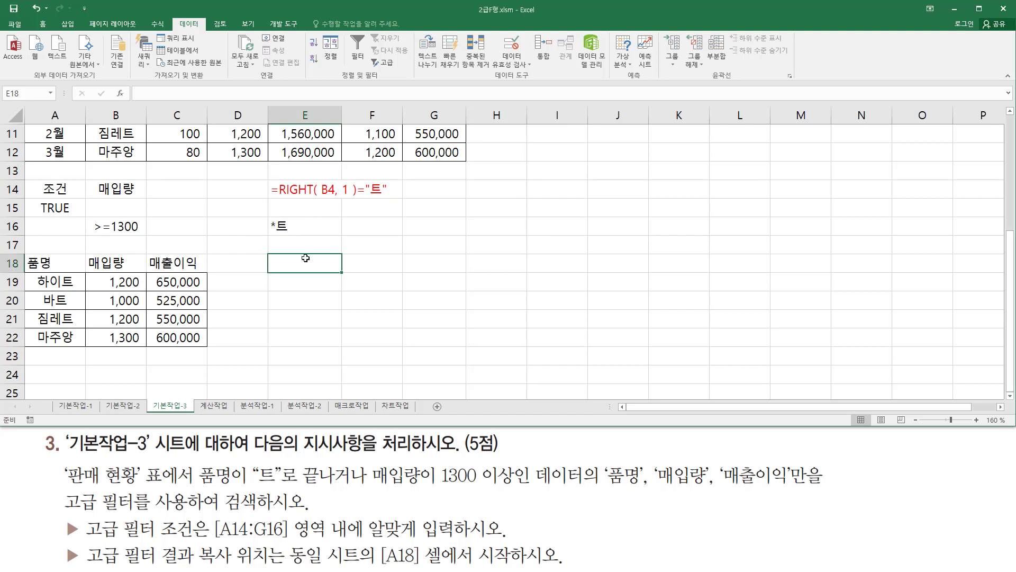